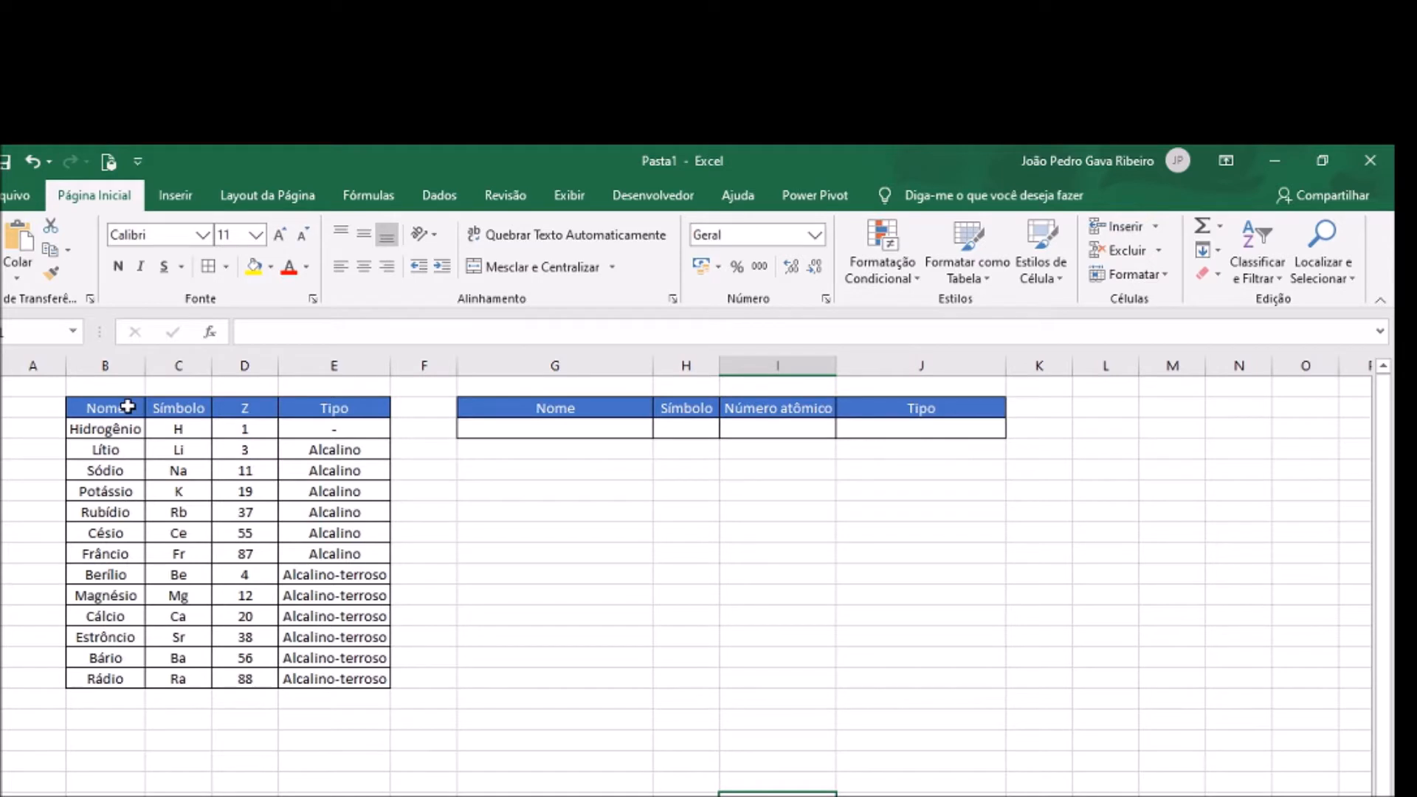
pyautogui.click(553, 428)
pyautogui.click(710, 426)
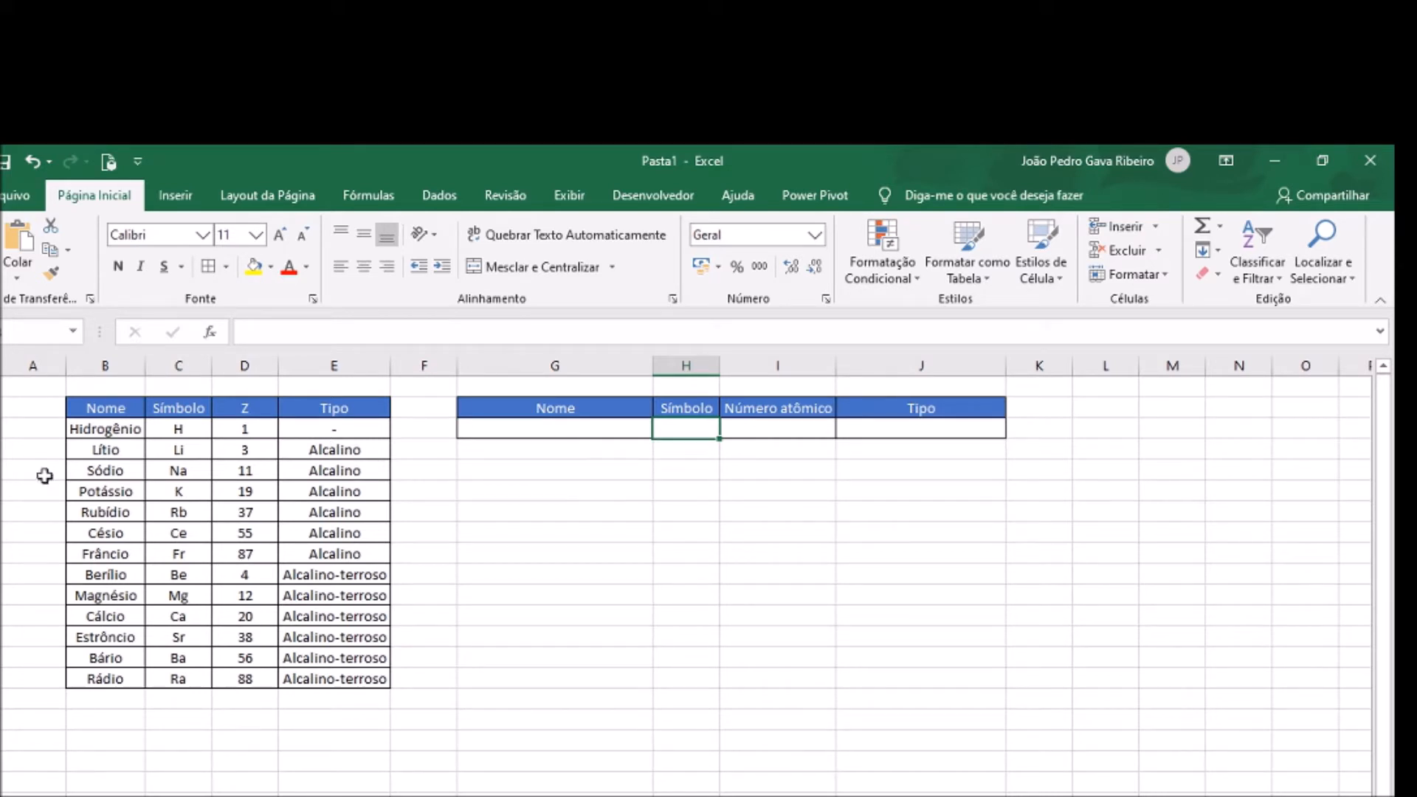
pyautogui.click(546, 431)
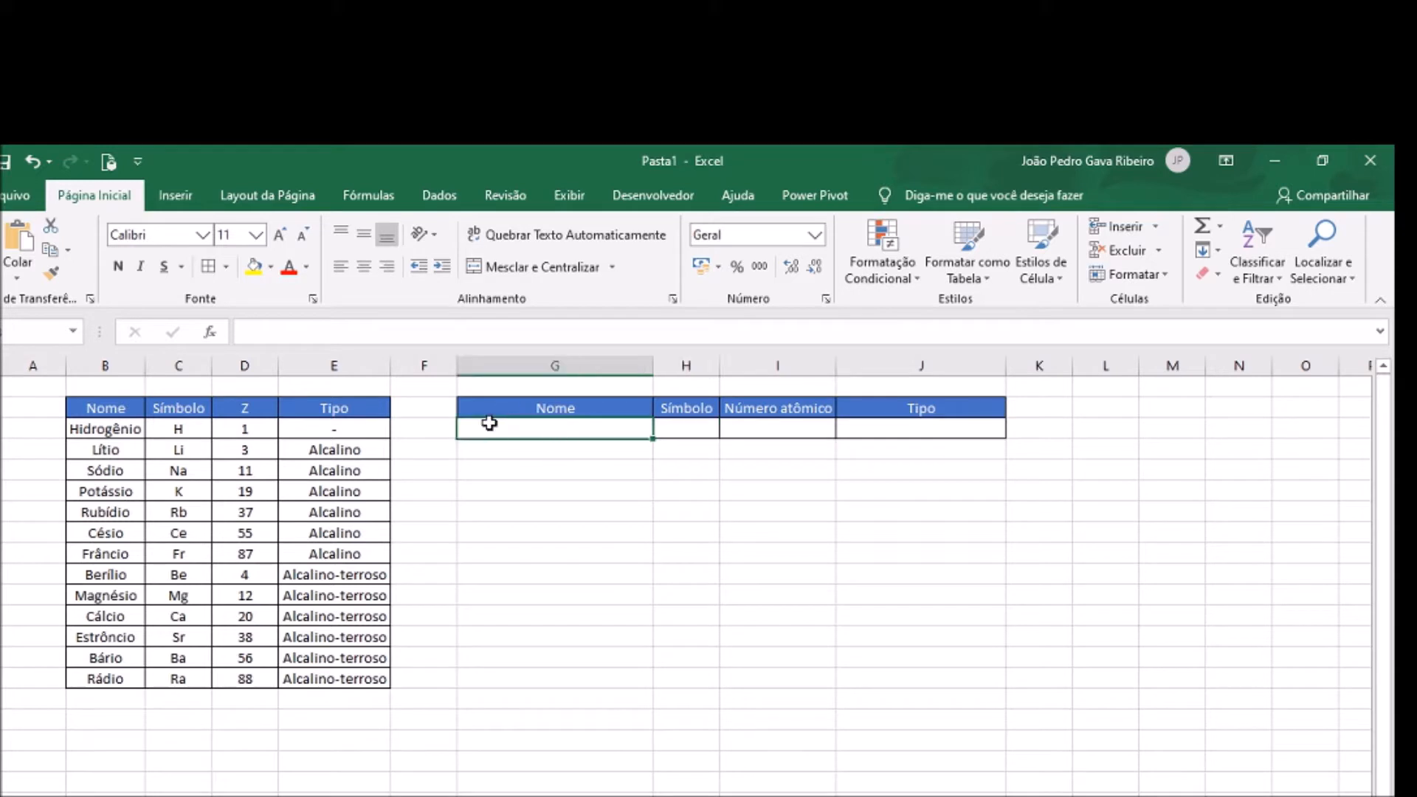
pyautogui.moveTo(369, 365); pyautogui.dragTo(33, 365)
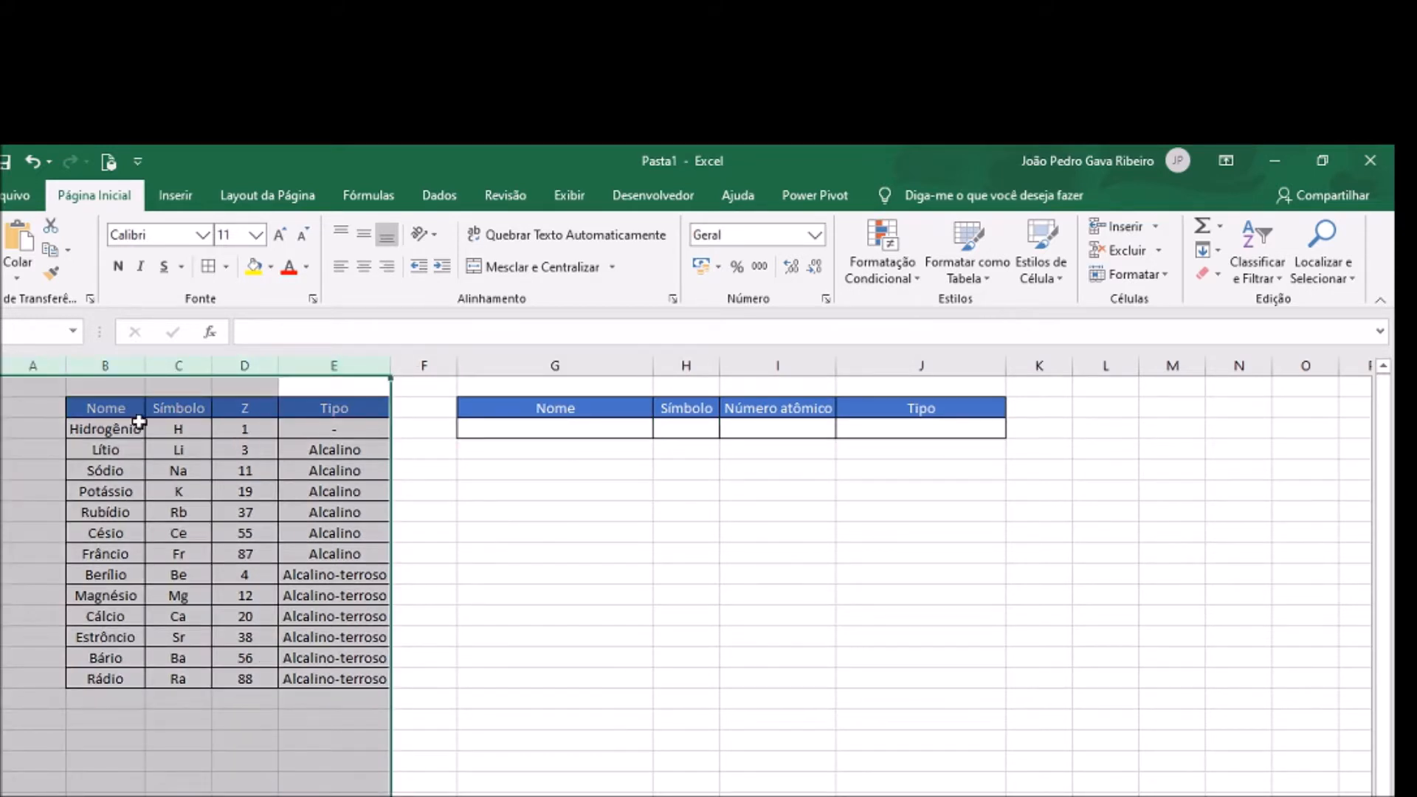
pyautogui.click(594, 428)
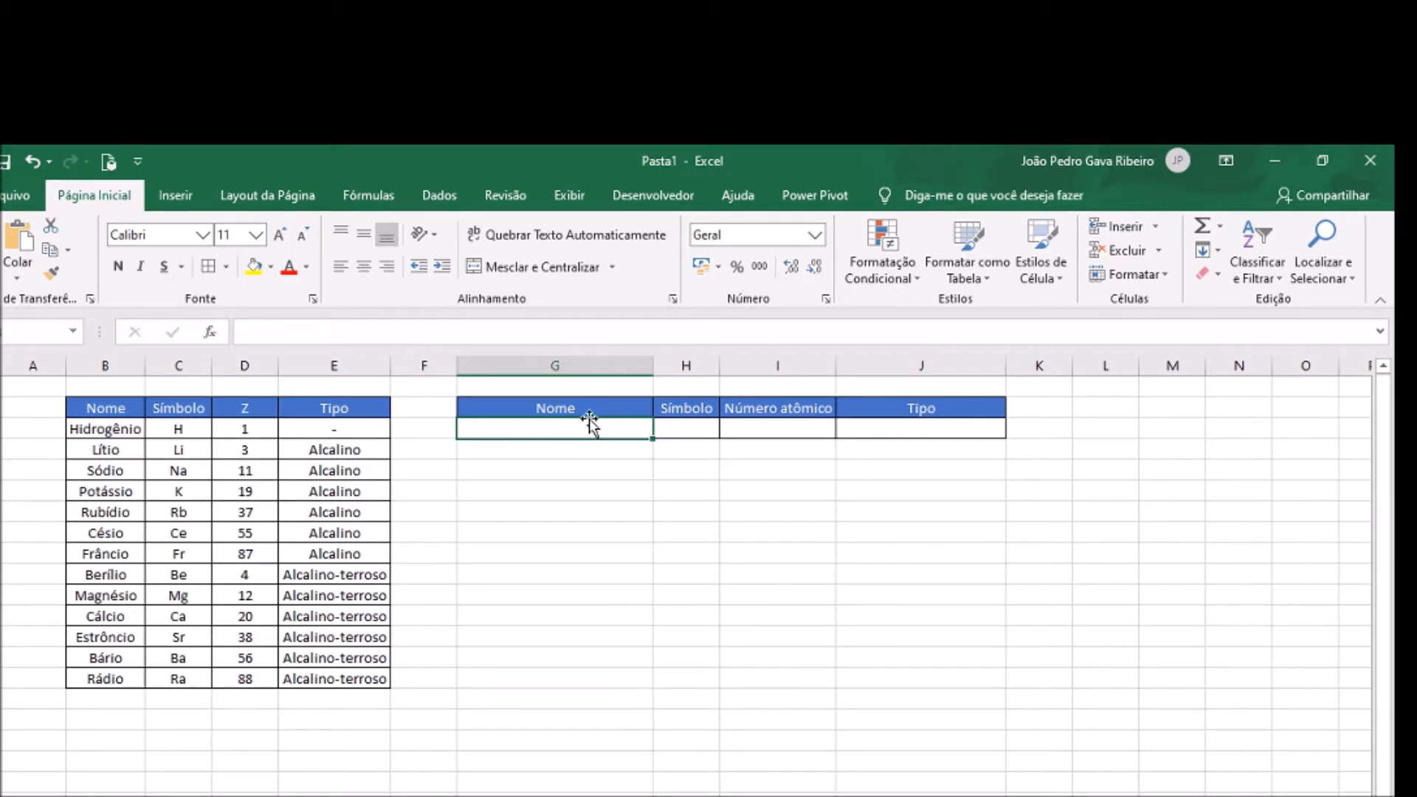
pyautogui.click(672, 430)
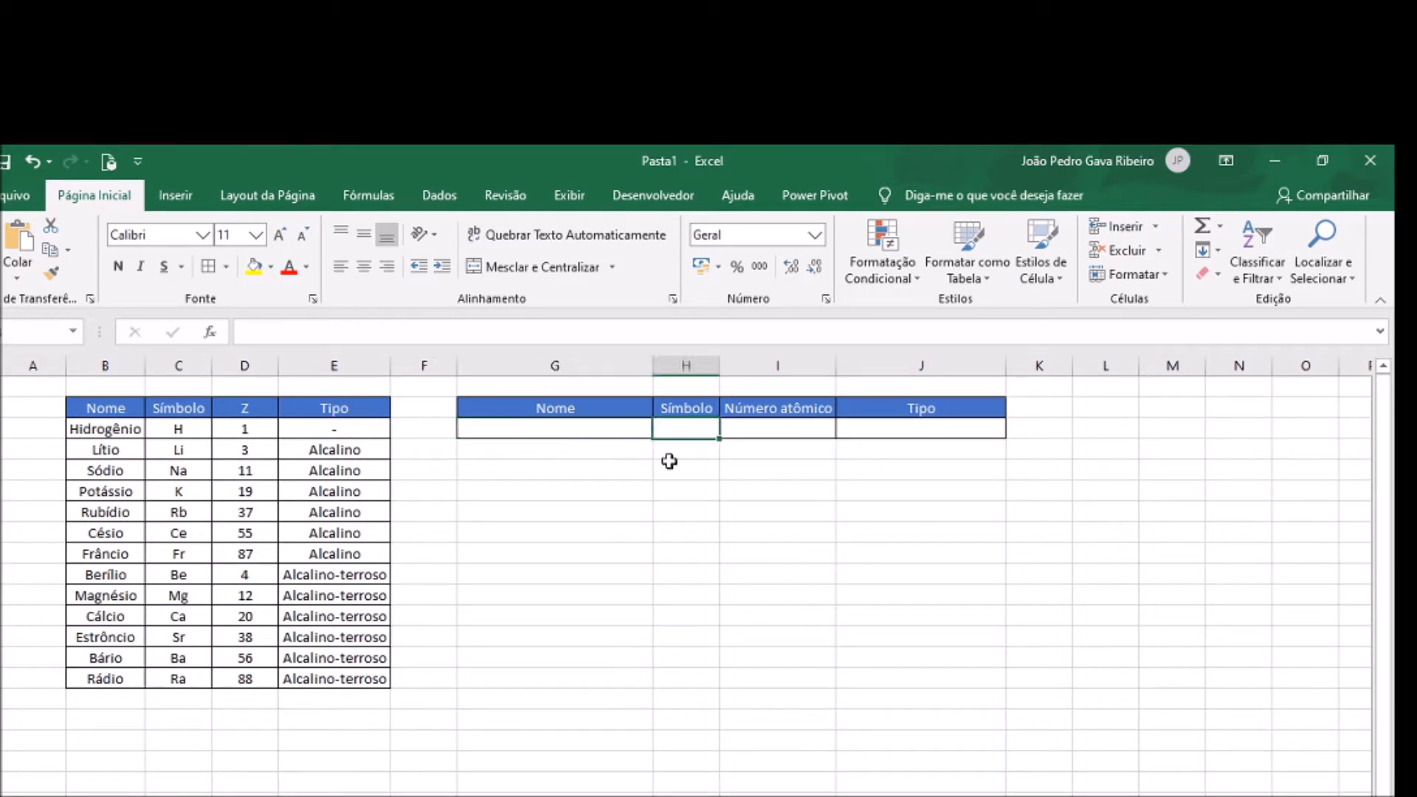
pyautogui.click(777, 431)
pyautogui.click(684, 430)
pyautogui.click(784, 425)
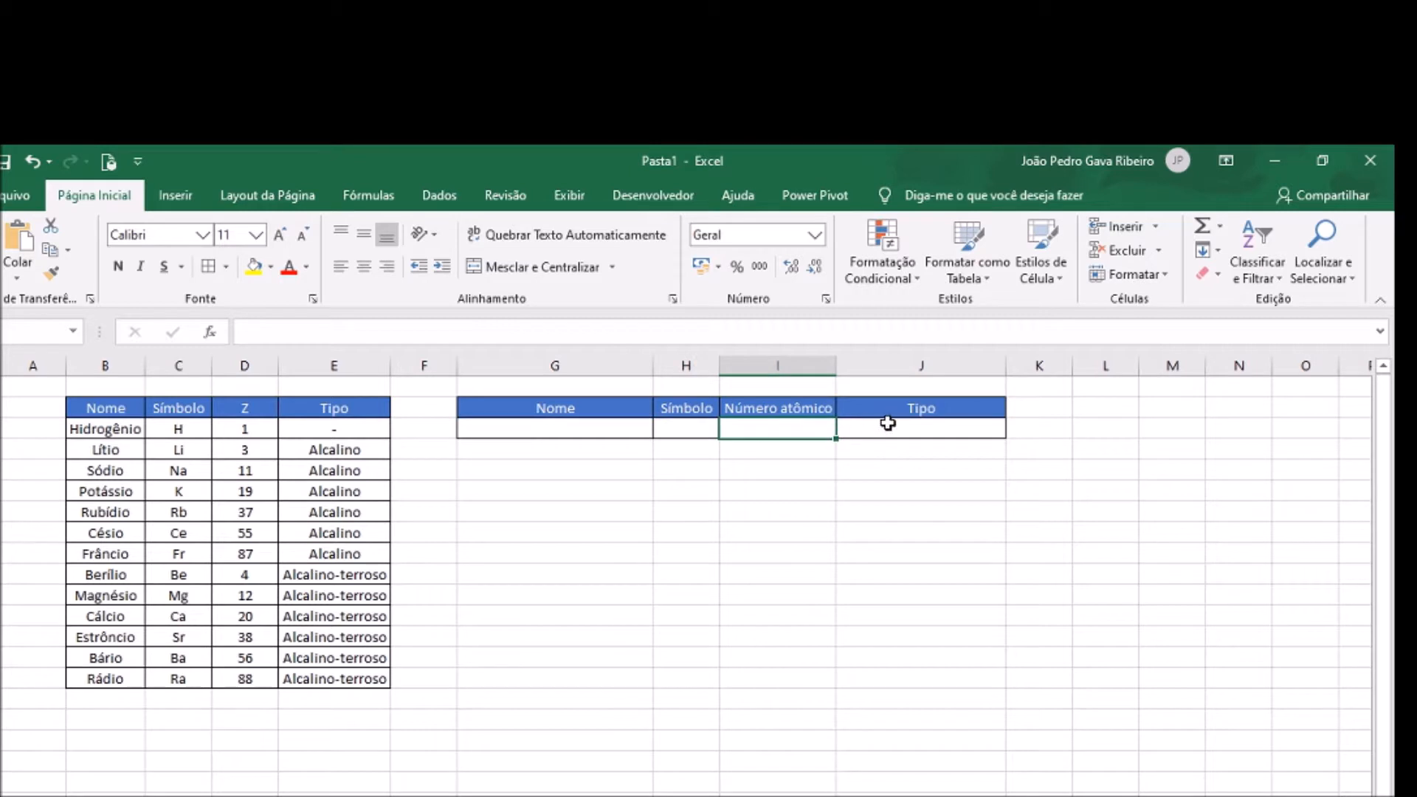
pyautogui.click(896, 428)
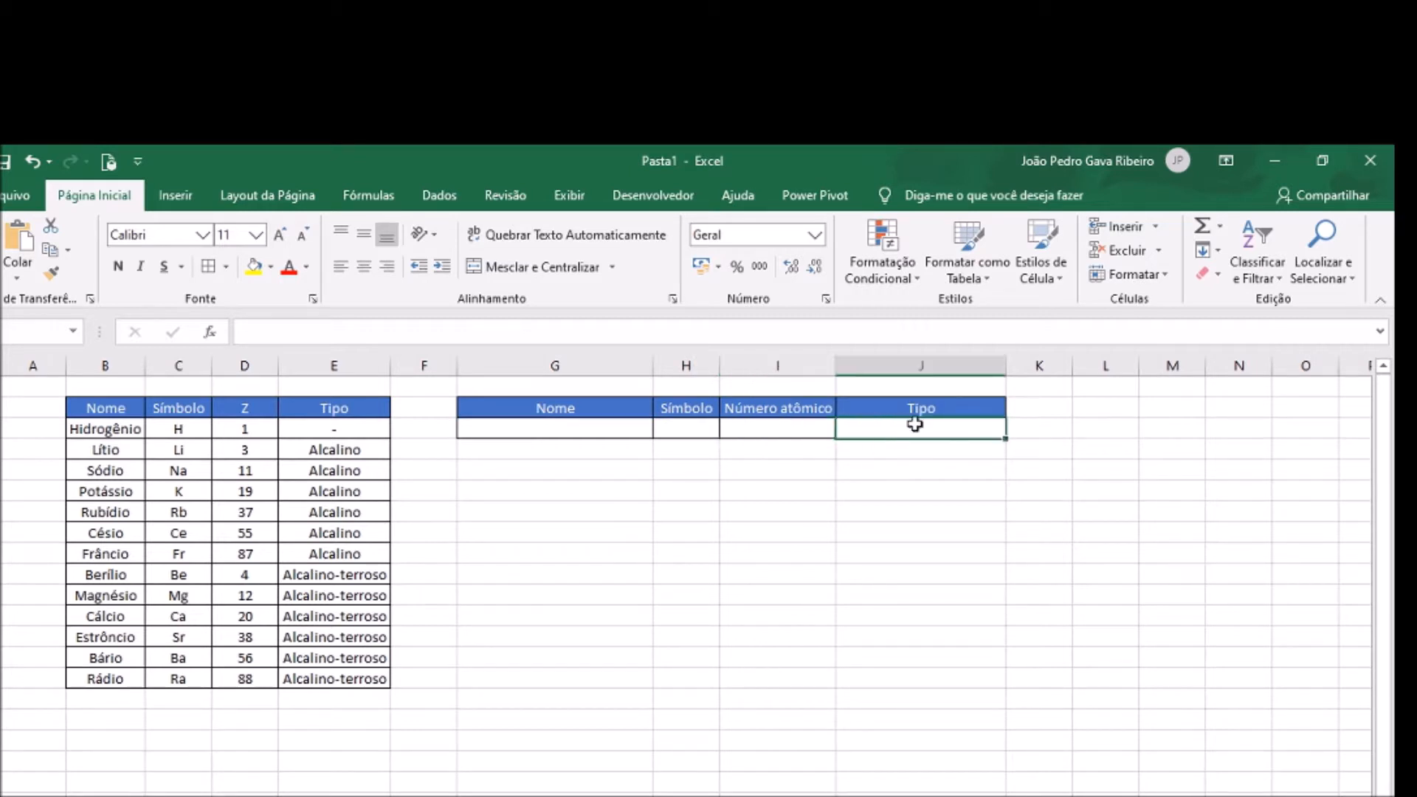
# Add list data validation to cell G3 under Nome, using =$B$3:$B$15 as the source
pyautogui.click(526, 428)
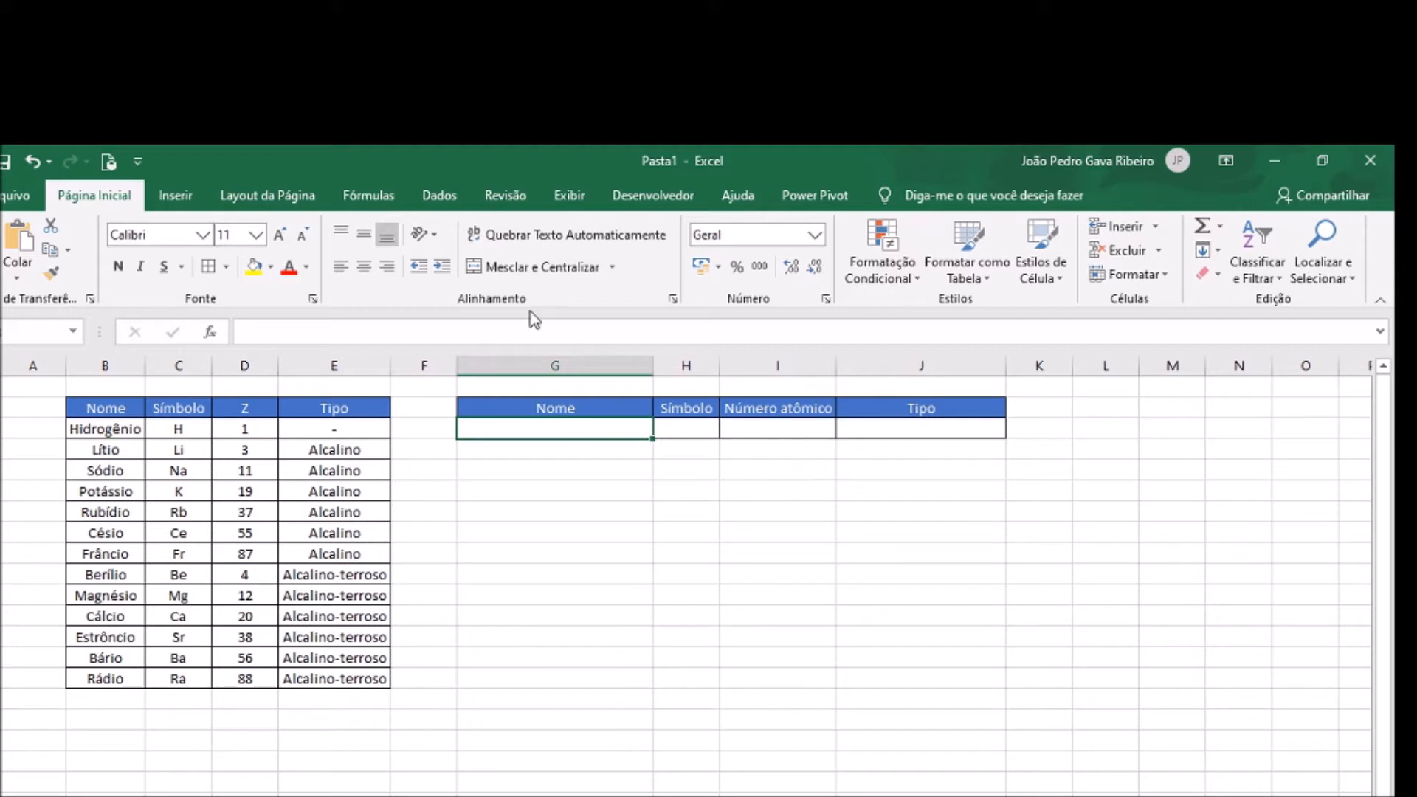
pyautogui.click(441, 199)
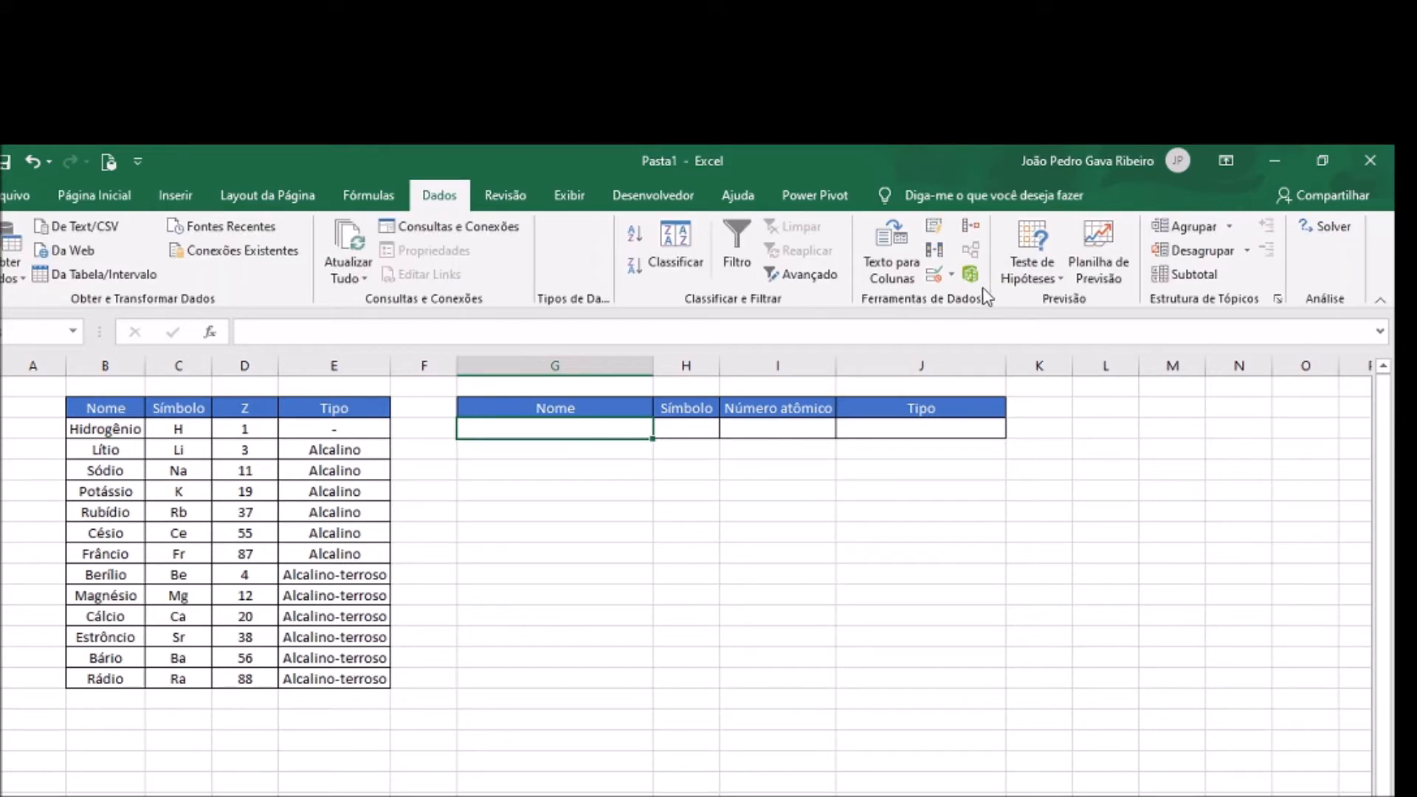
pyautogui.click(936, 276)
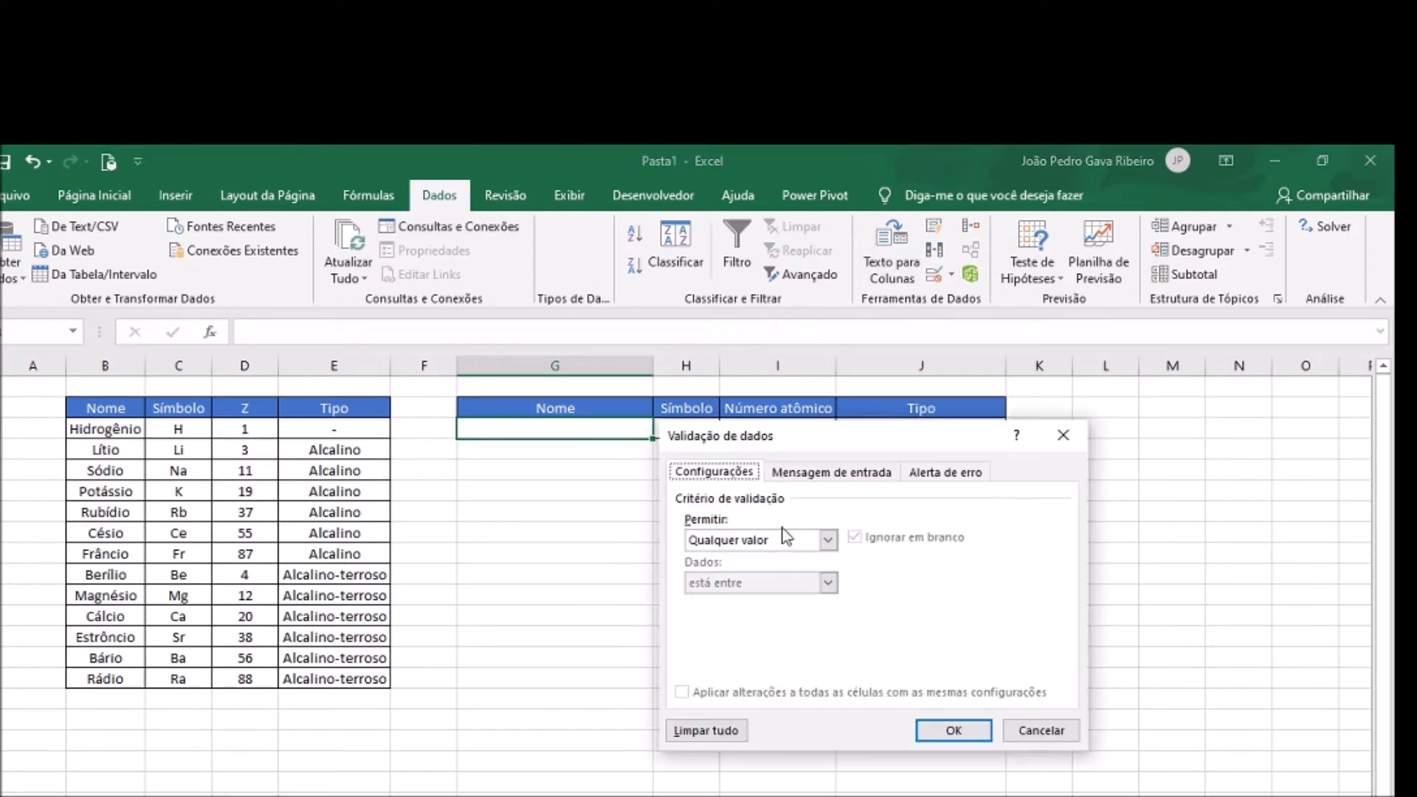
pyautogui.click(785, 534)
pyautogui.click(742, 601)
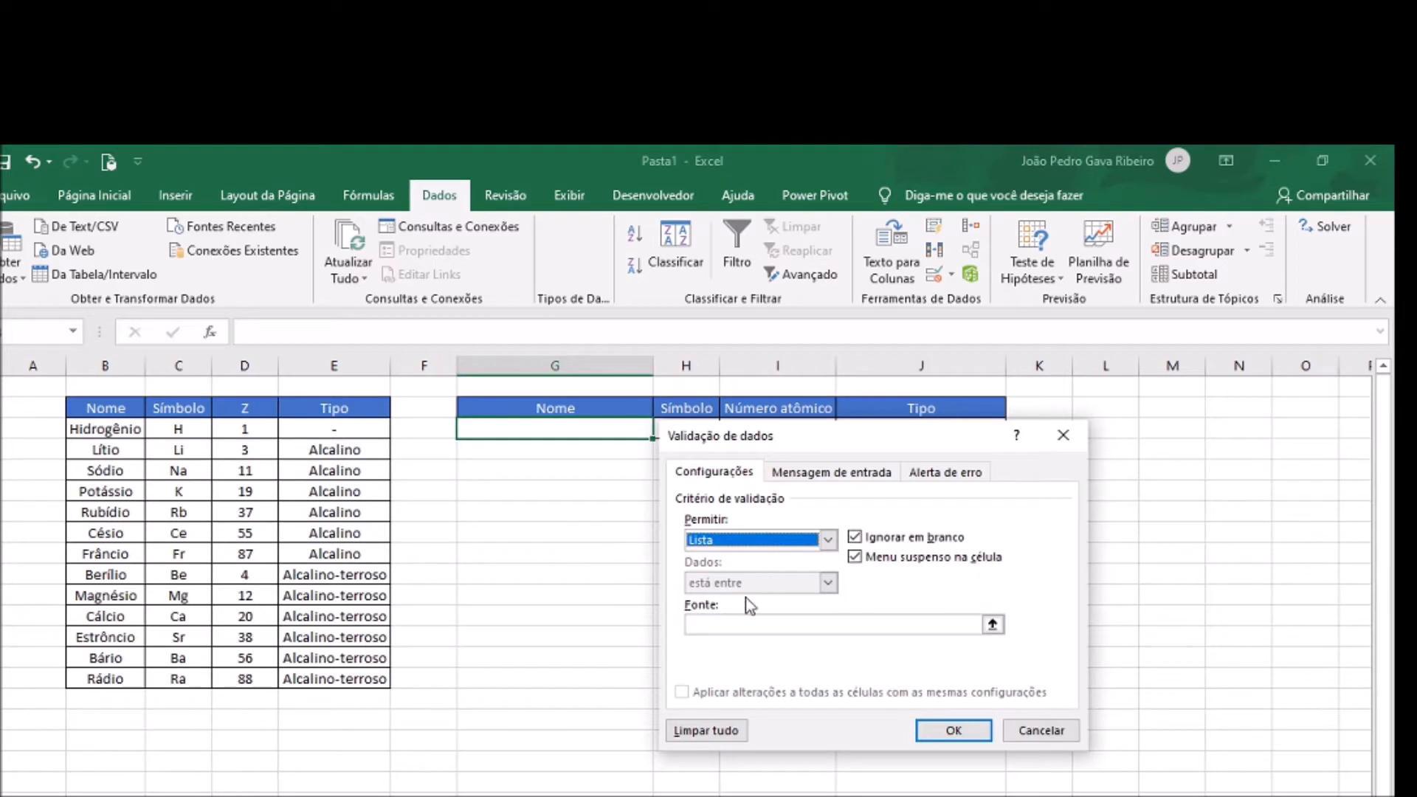
pyautogui.click(749, 624)
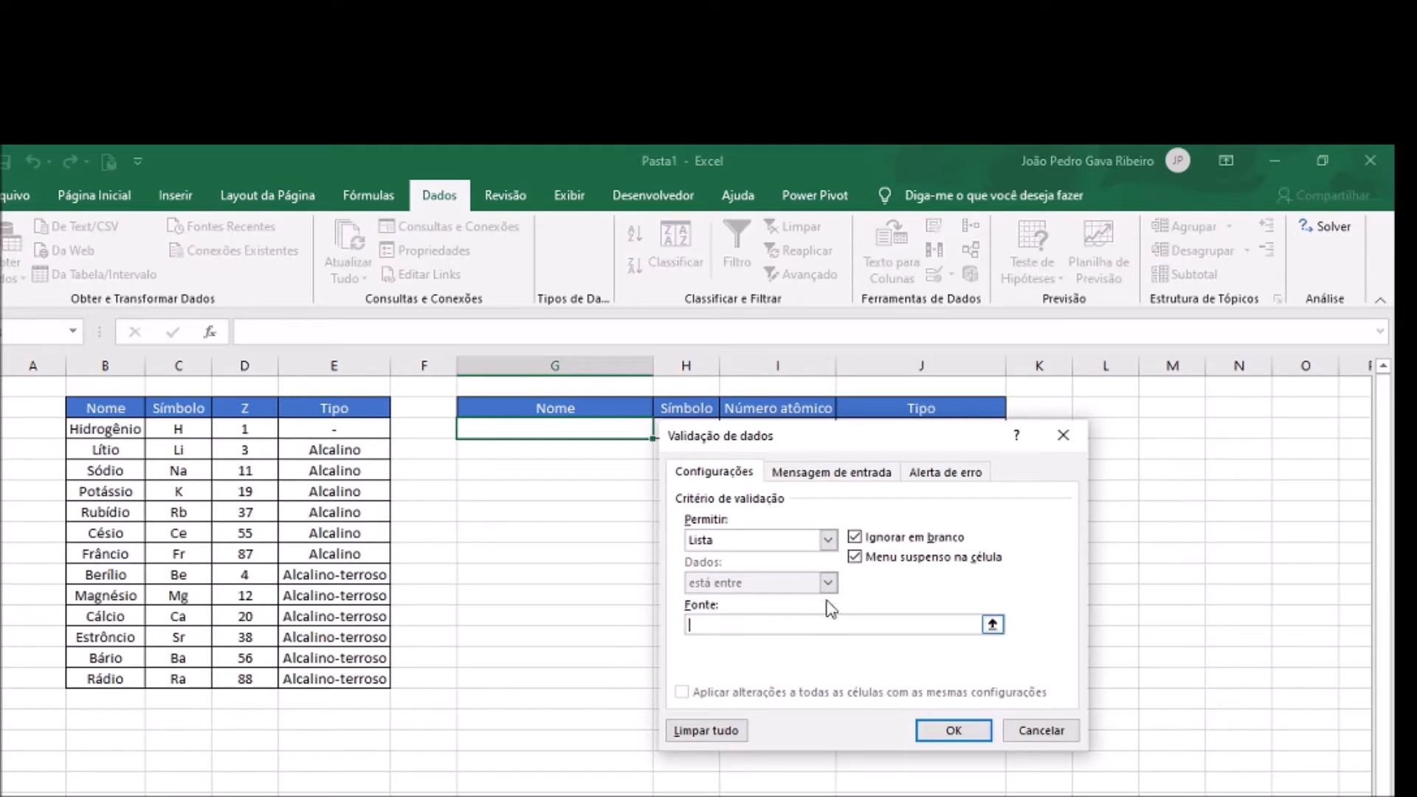
pyautogui.moveTo(115, 430); pyautogui.dragTo(124, 678)
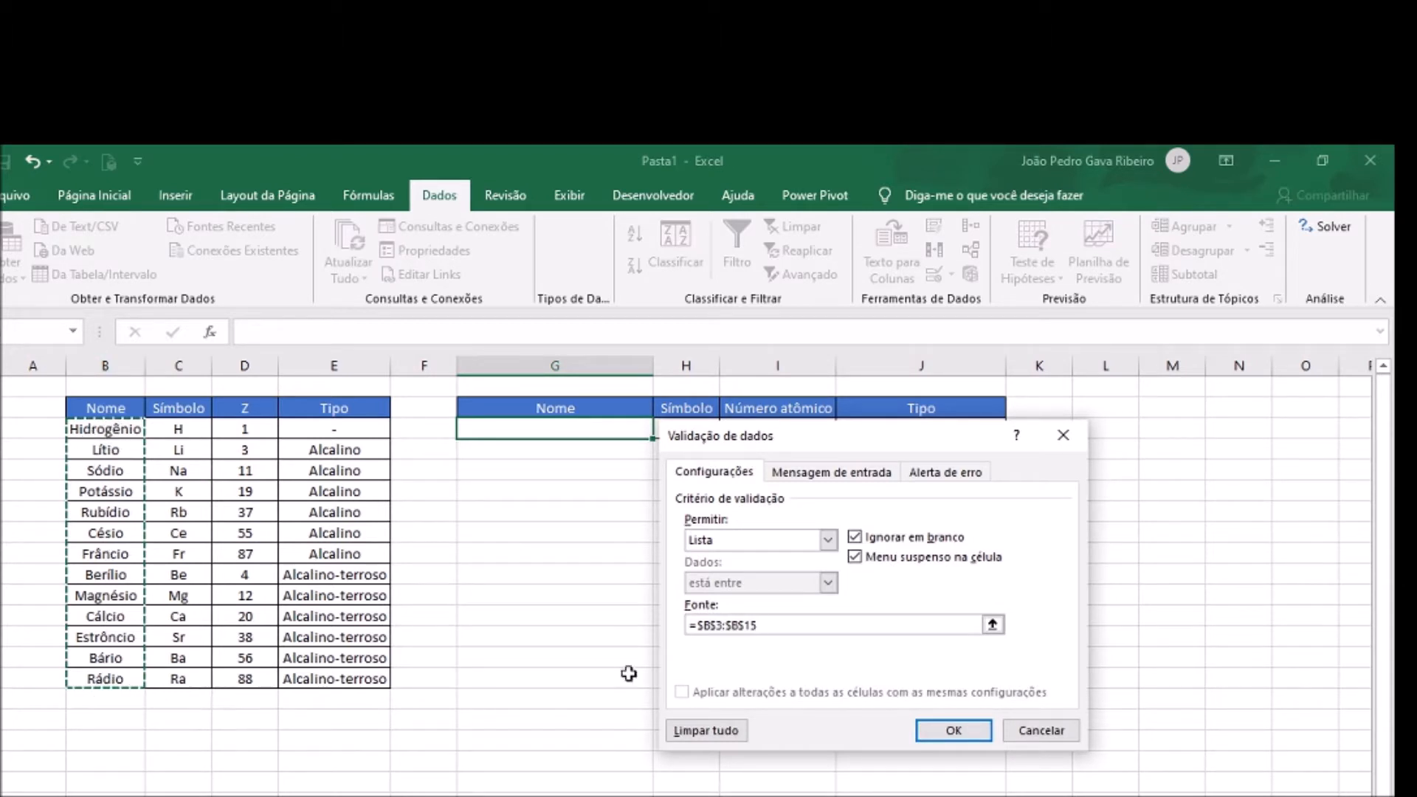
pyautogui.click(950, 730)
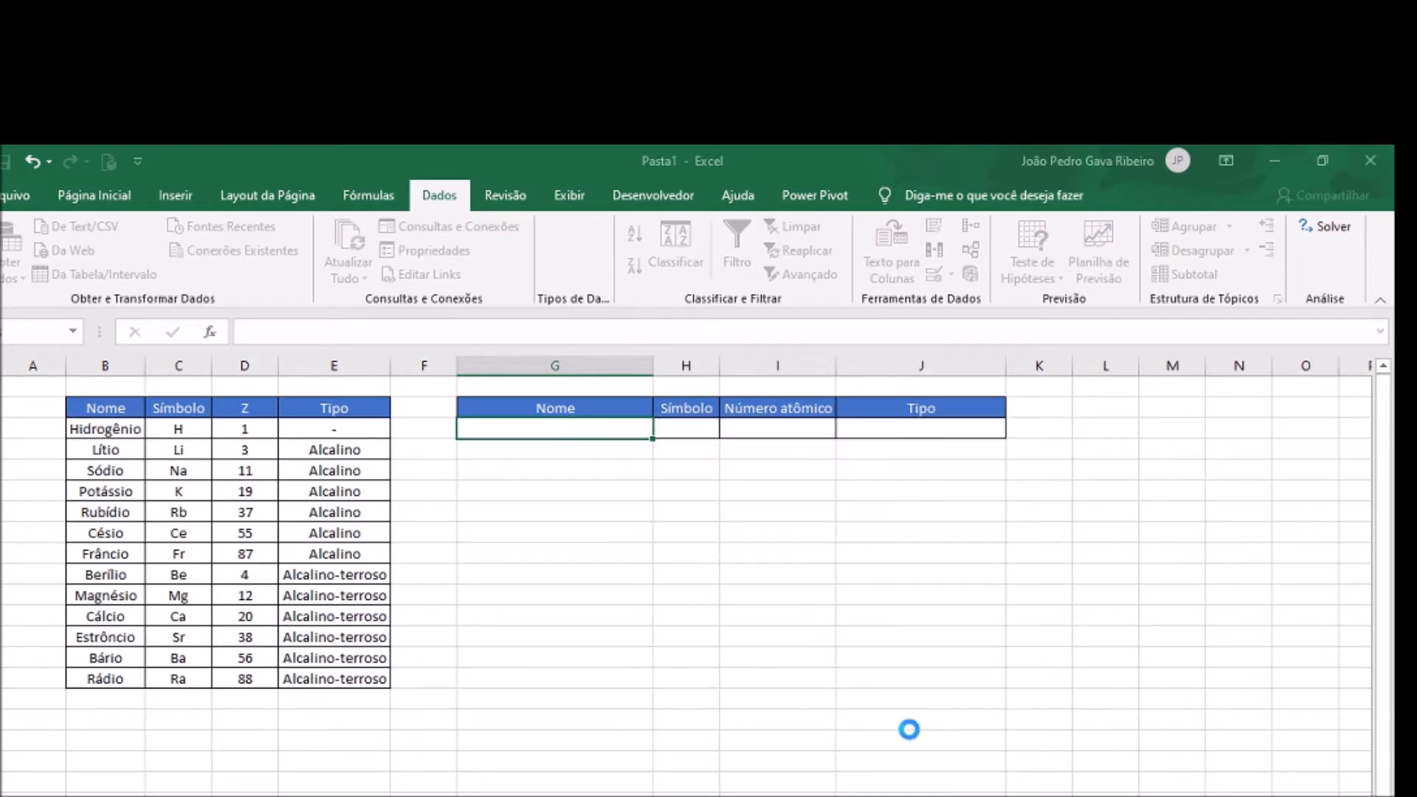
# Choose Rubídio from the dropdown list in cell G3
pyautogui.click(662, 428)
pyautogui.moveTo(659, 480)
pyautogui.mouseDown()
pyautogui.moveTo(660, 461)
pyautogui.moveTo(662, 525)
pyautogui.moveTo(659, 467)
pyautogui.mouseUp()
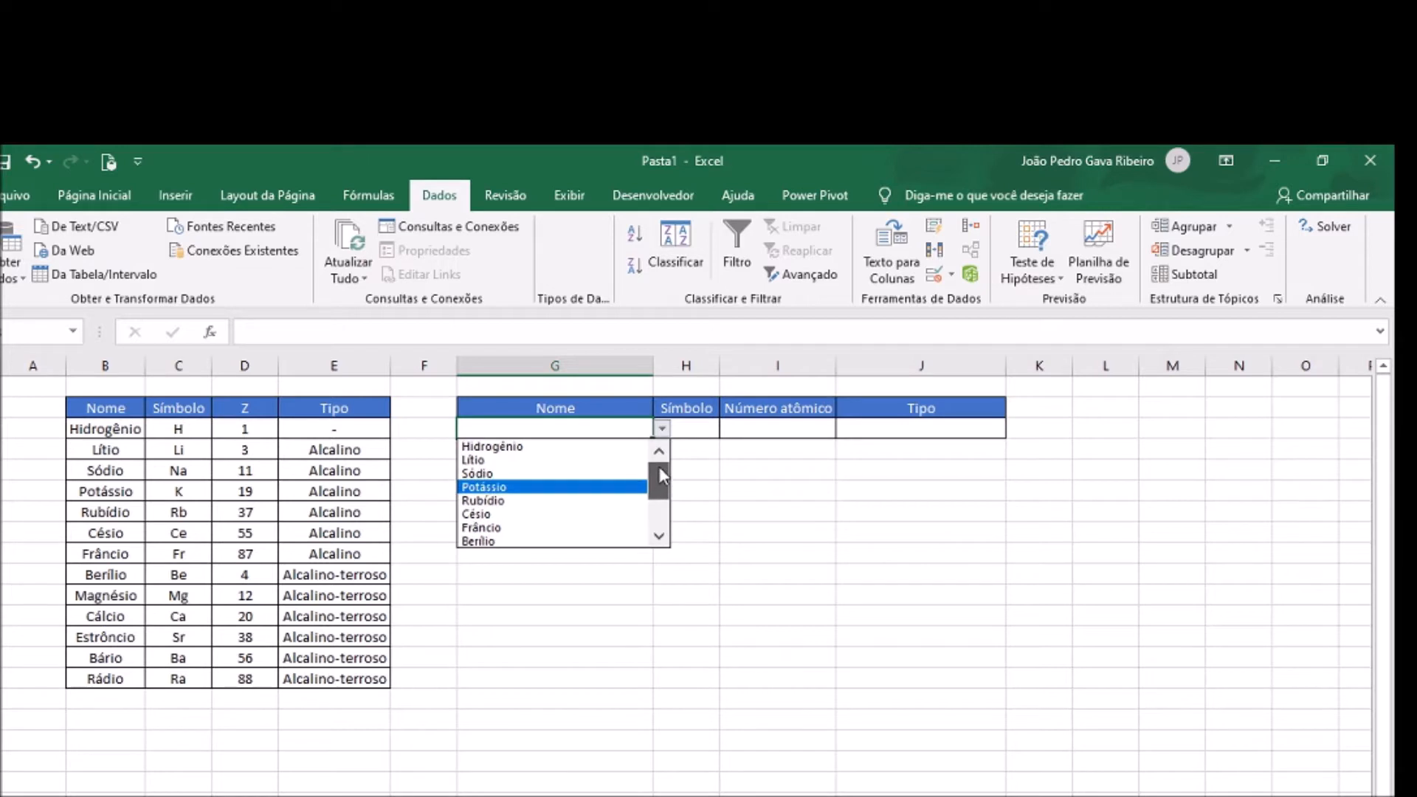
pyautogui.click(642, 426)
pyautogui.click(848, 469)
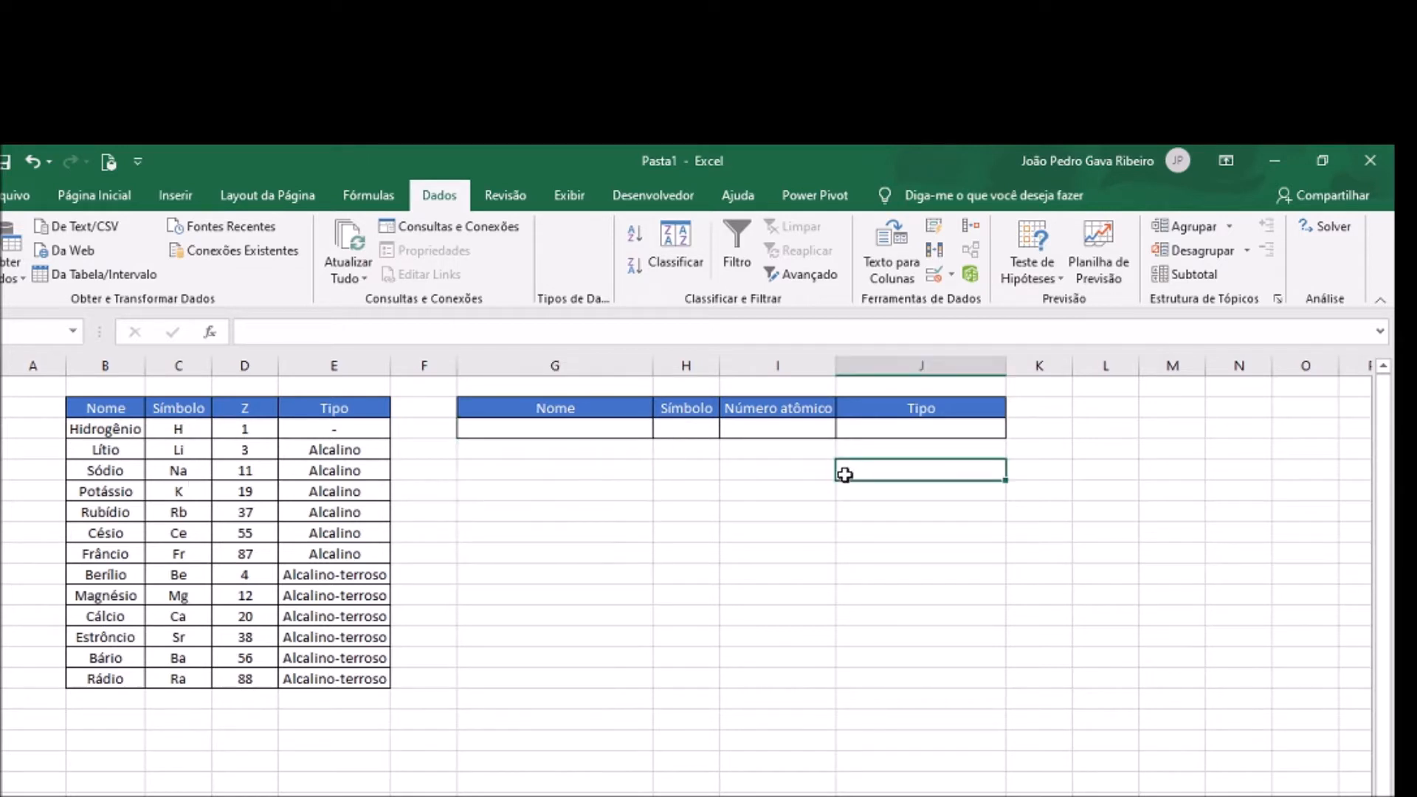
pyautogui.click(693, 430)
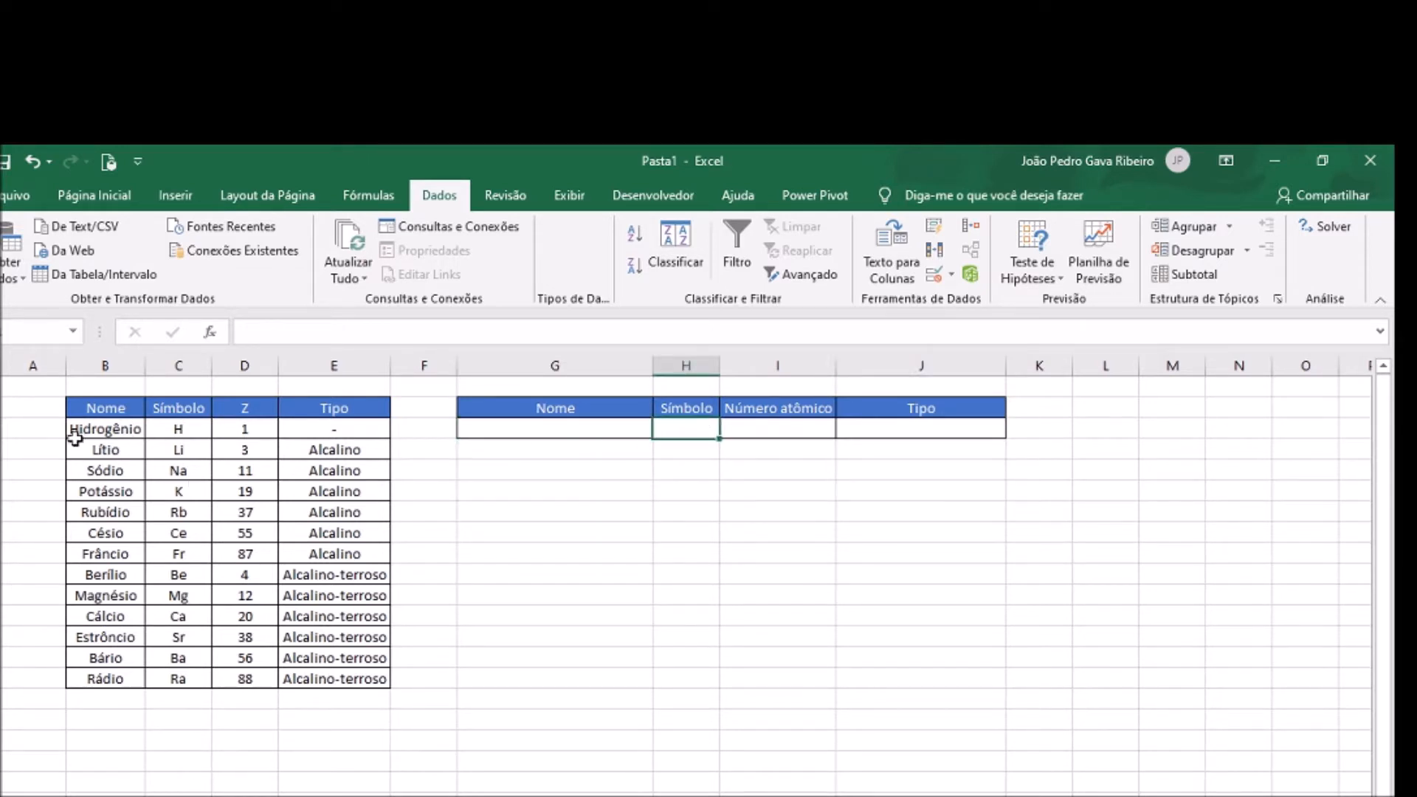
pyautogui.click(604, 427)
pyautogui.click(663, 430)
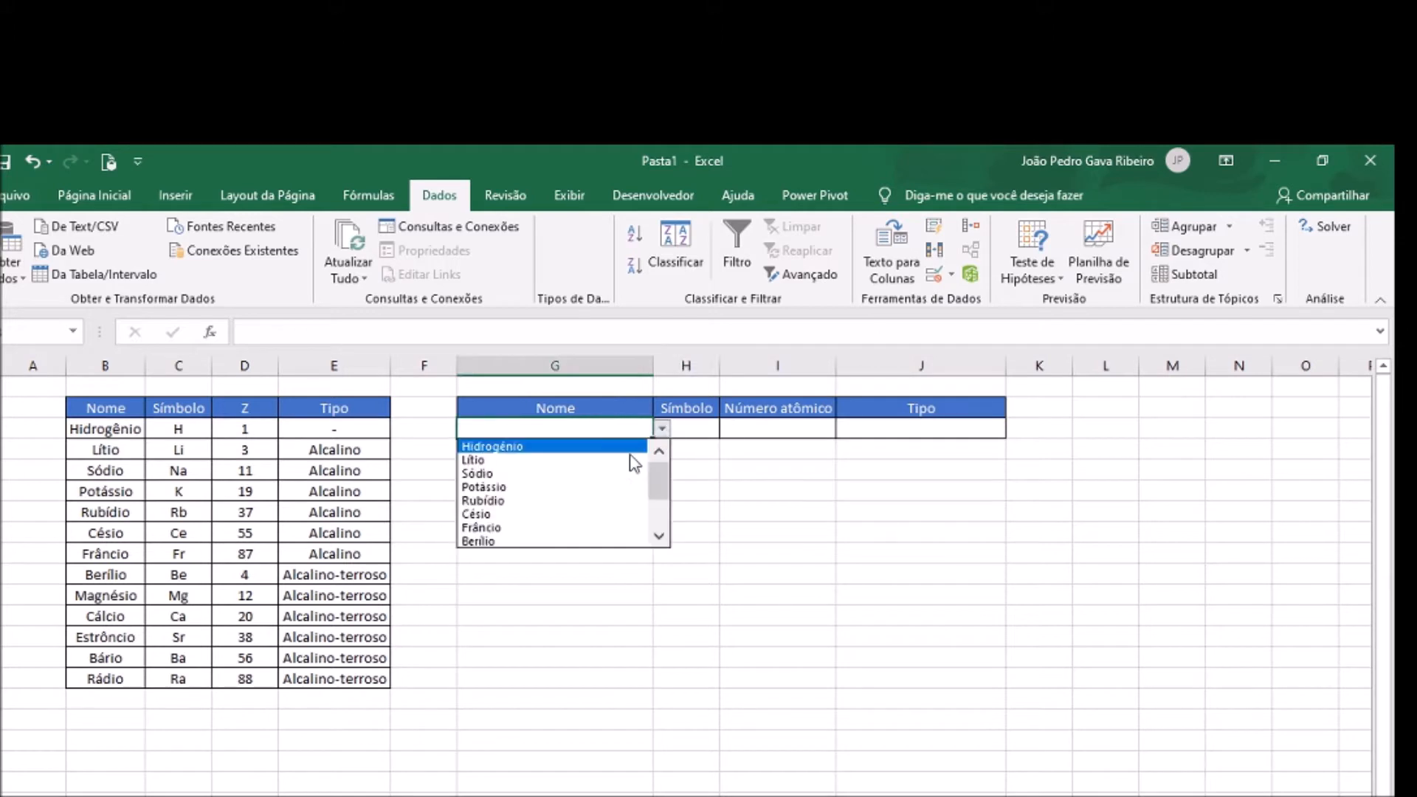
pyautogui.click(602, 498)
pyautogui.click(707, 590)
# Center the contents of cells G3:J3 horizontally
pyautogui.moveTo(627, 430); pyautogui.dragTo(932, 428)
pyautogui.click(128, 208)
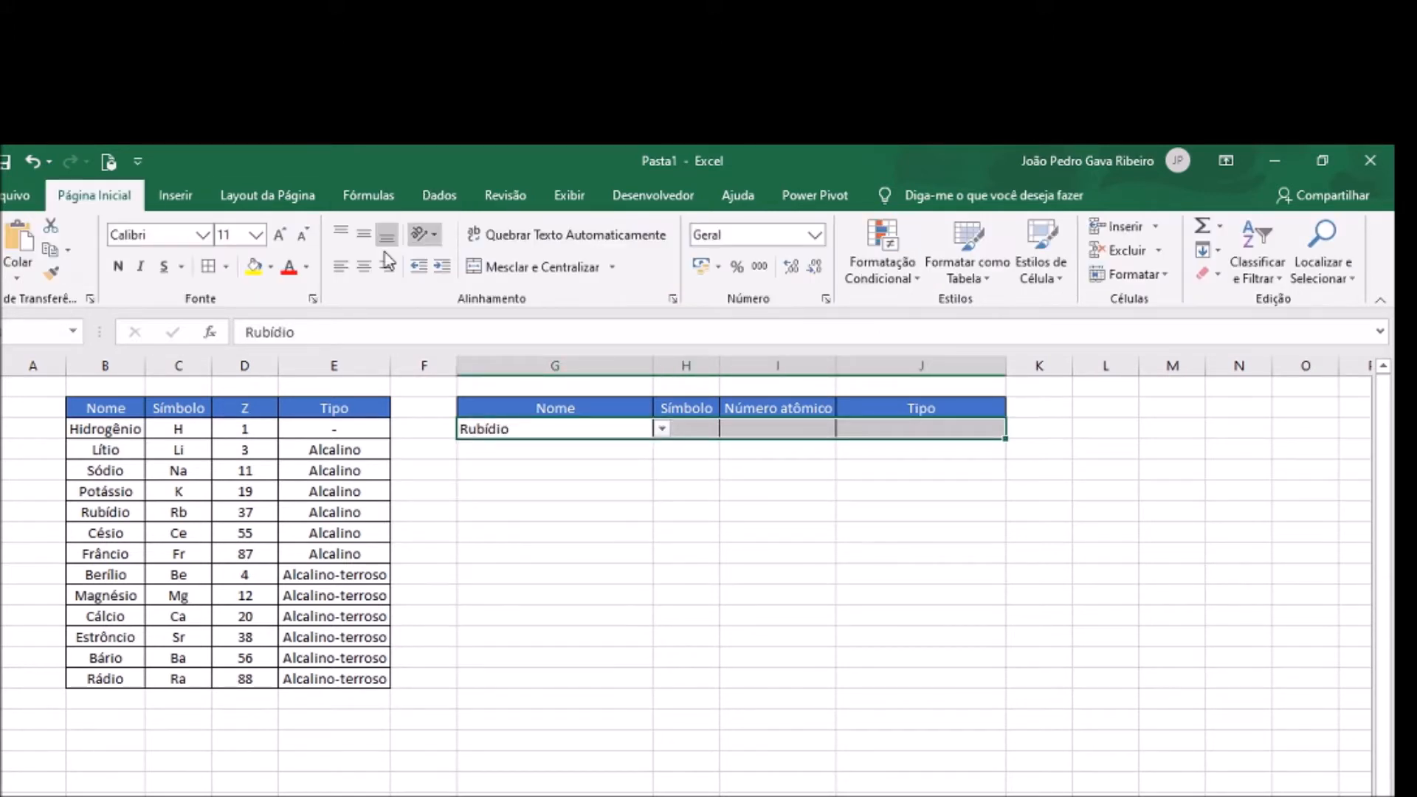
pyautogui.click(363, 267)
pyautogui.click(594, 486)
# Begin a PROCV formula in cell H3 with the absolute reference $G$3 as the lookup value
pyautogui.click(685, 427)
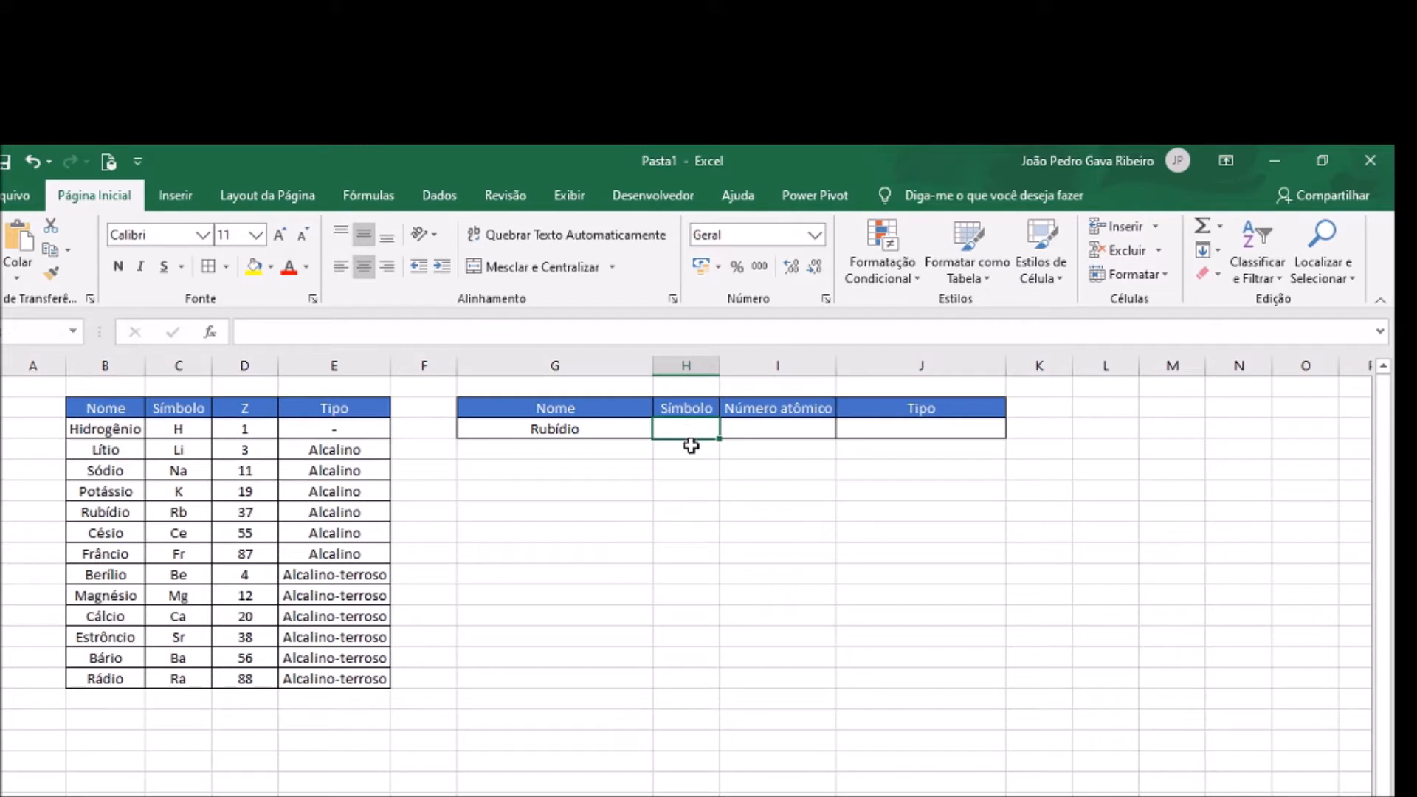
pyautogui.click(317, 331)
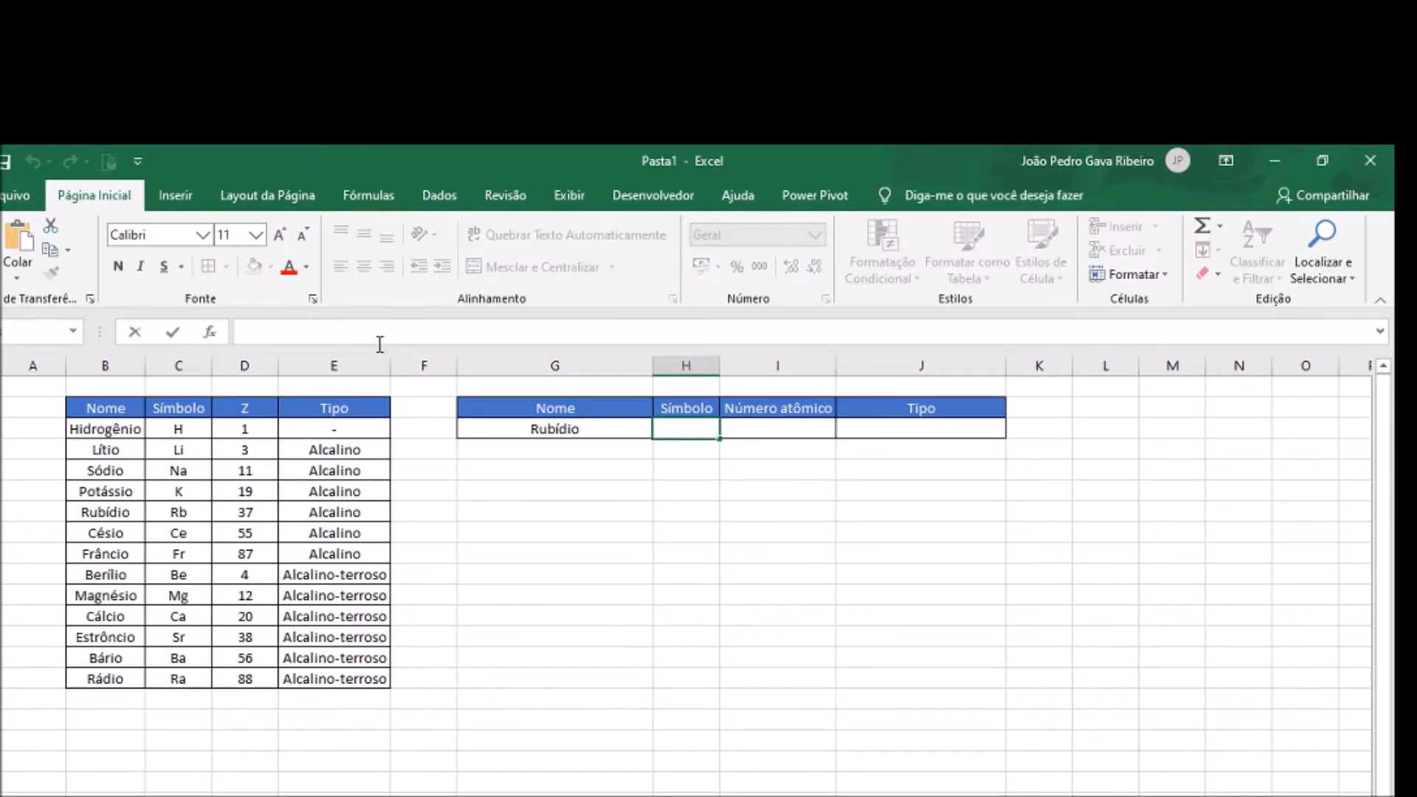
pyautogui.write('=prc')
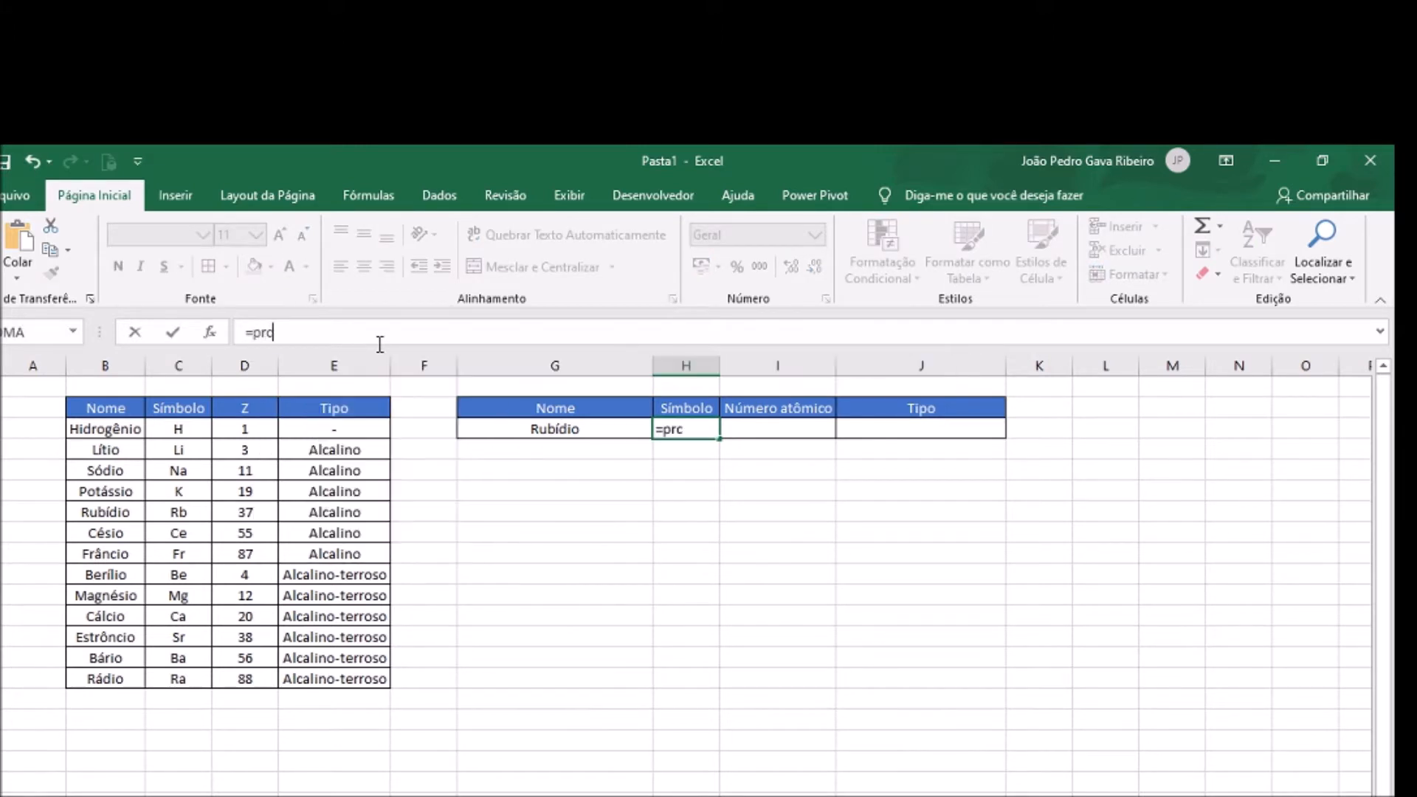
pyautogui.press('BackSpace')
pyautogui.press('BackSpace')
pyautogui.press('BackSpace')
pyautogui.write('PROCV(')
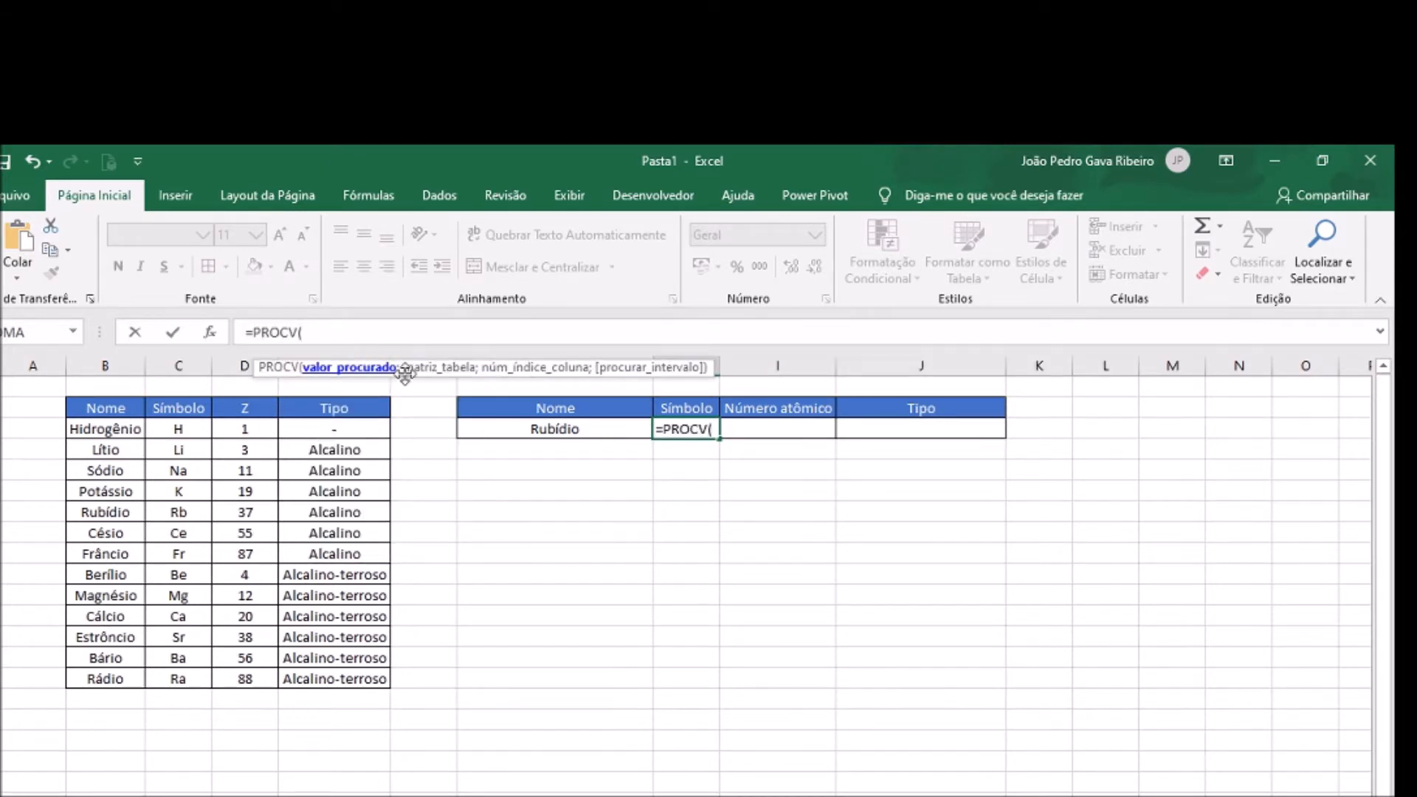
pyautogui.click(557, 429)
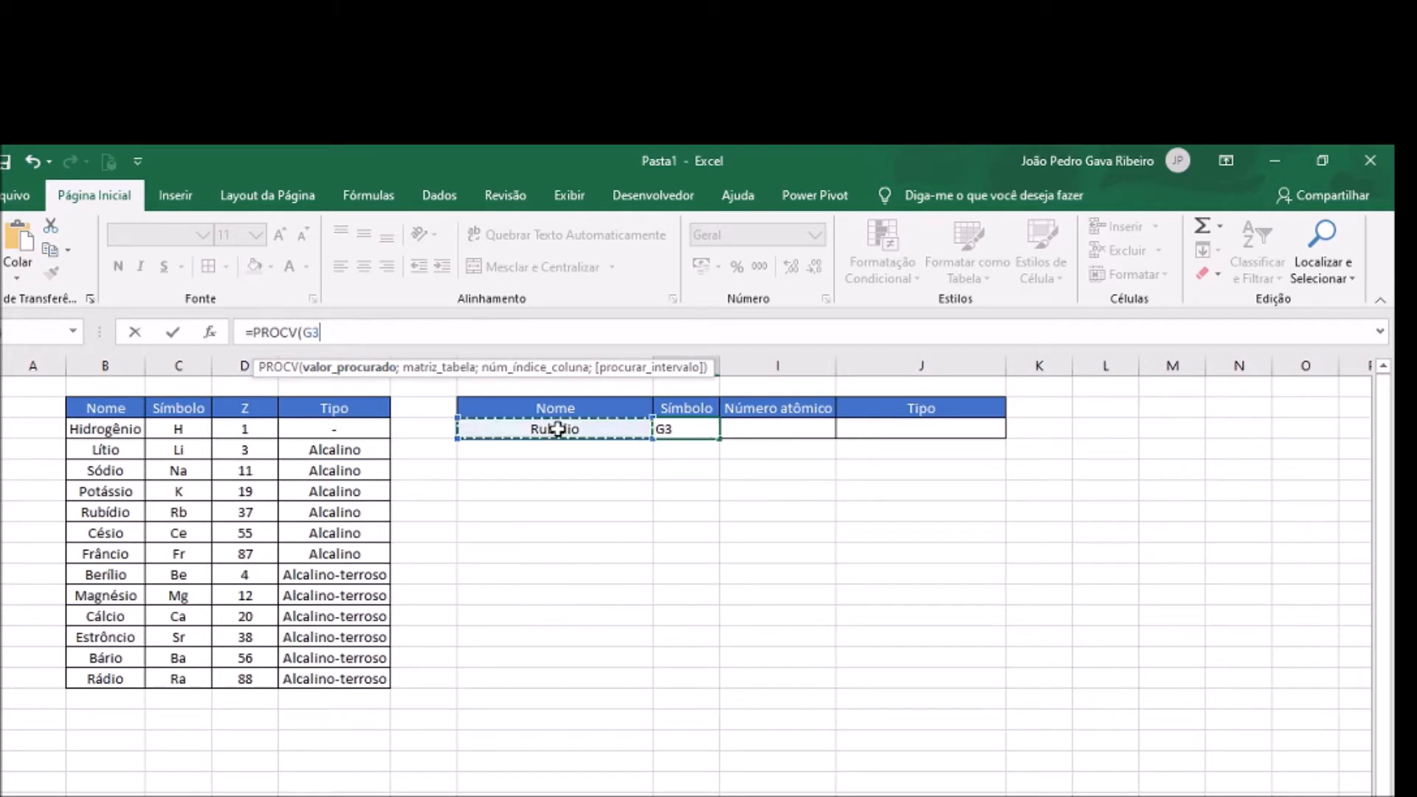
pyautogui.click(306, 334)
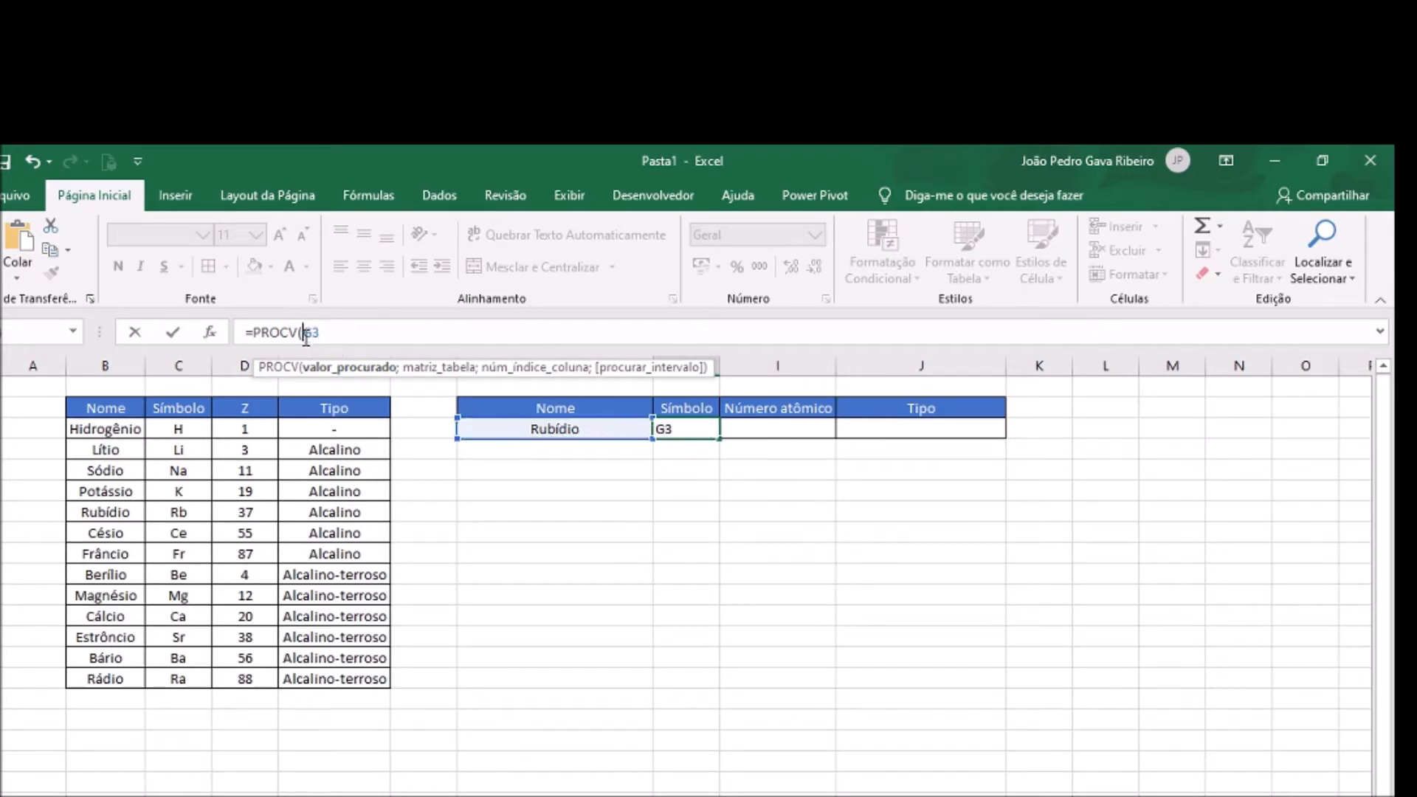
pyautogui.write('$')
pyautogui.press('Right')
pyautogui.write('$')
pyautogui.write(';')
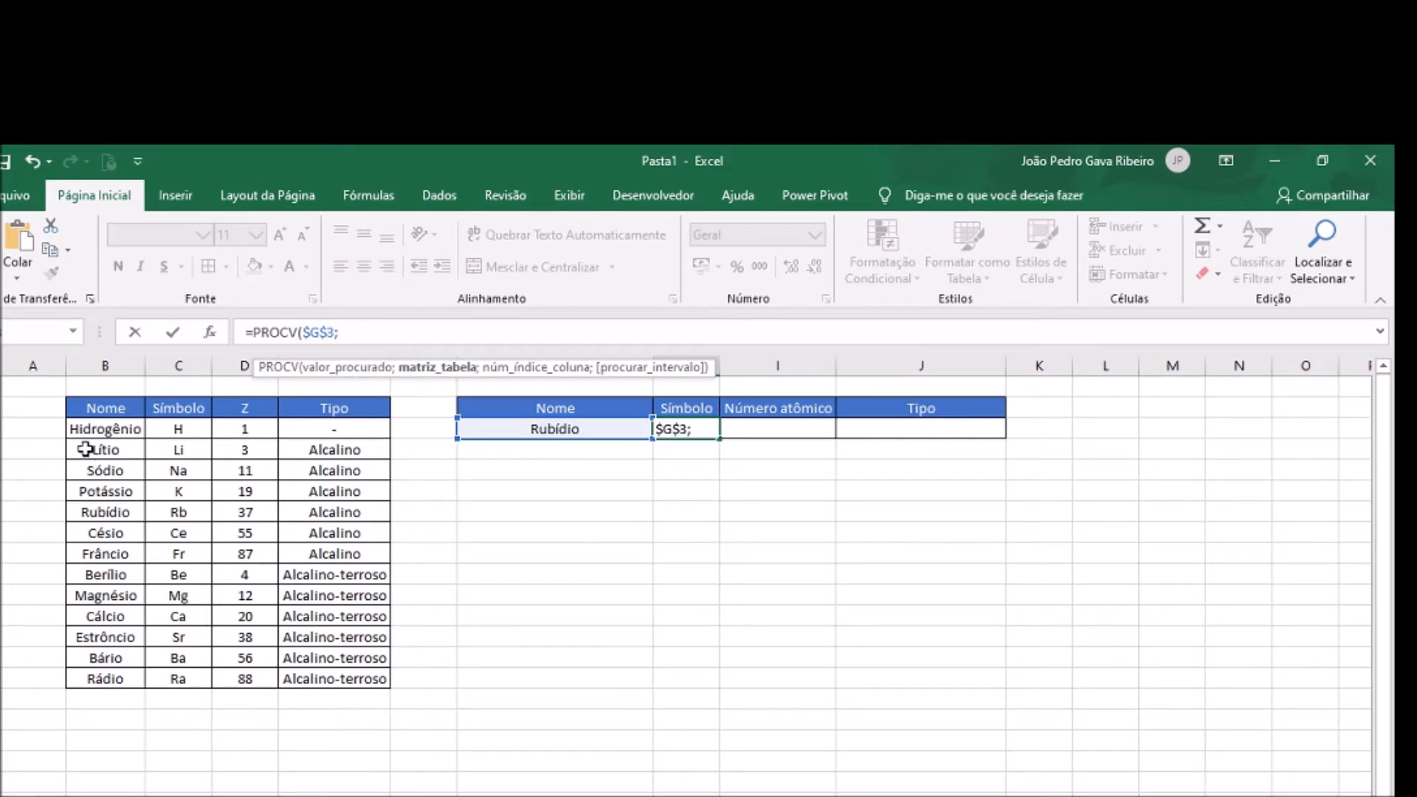
# Set the PROCV table array to the element data as the absolute range $B$3:$E$15
pyautogui.moveTo(83, 428); pyautogui.dragTo(301, 685)
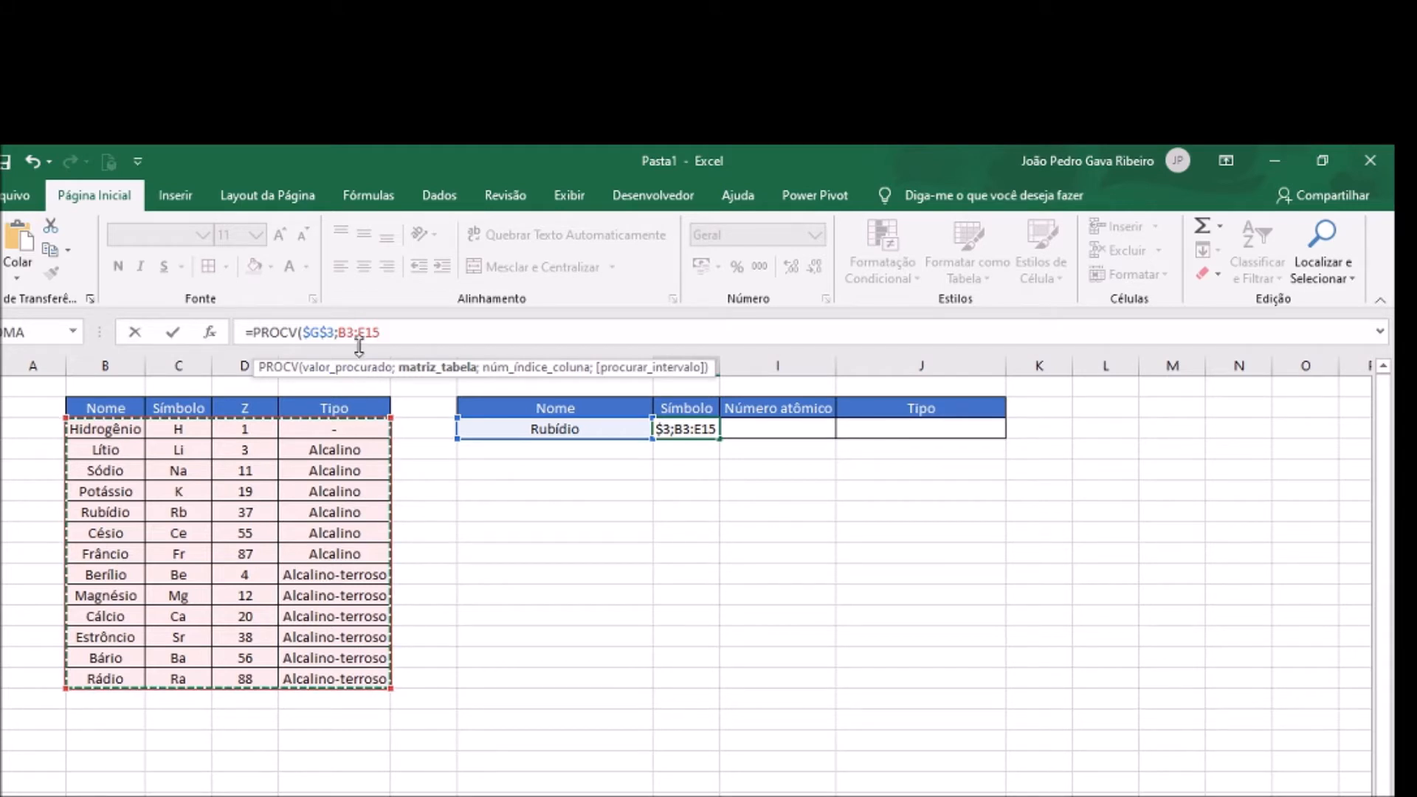
pyautogui.click(338, 327)
pyautogui.write('$')
pyautogui.click(352, 331)
pyautogui.write('$B$')
pyautogui.click(375, 333)
pyautogui.write('$B$')
pyautogui.click(392, 333)
pyautogui.write('$3;')
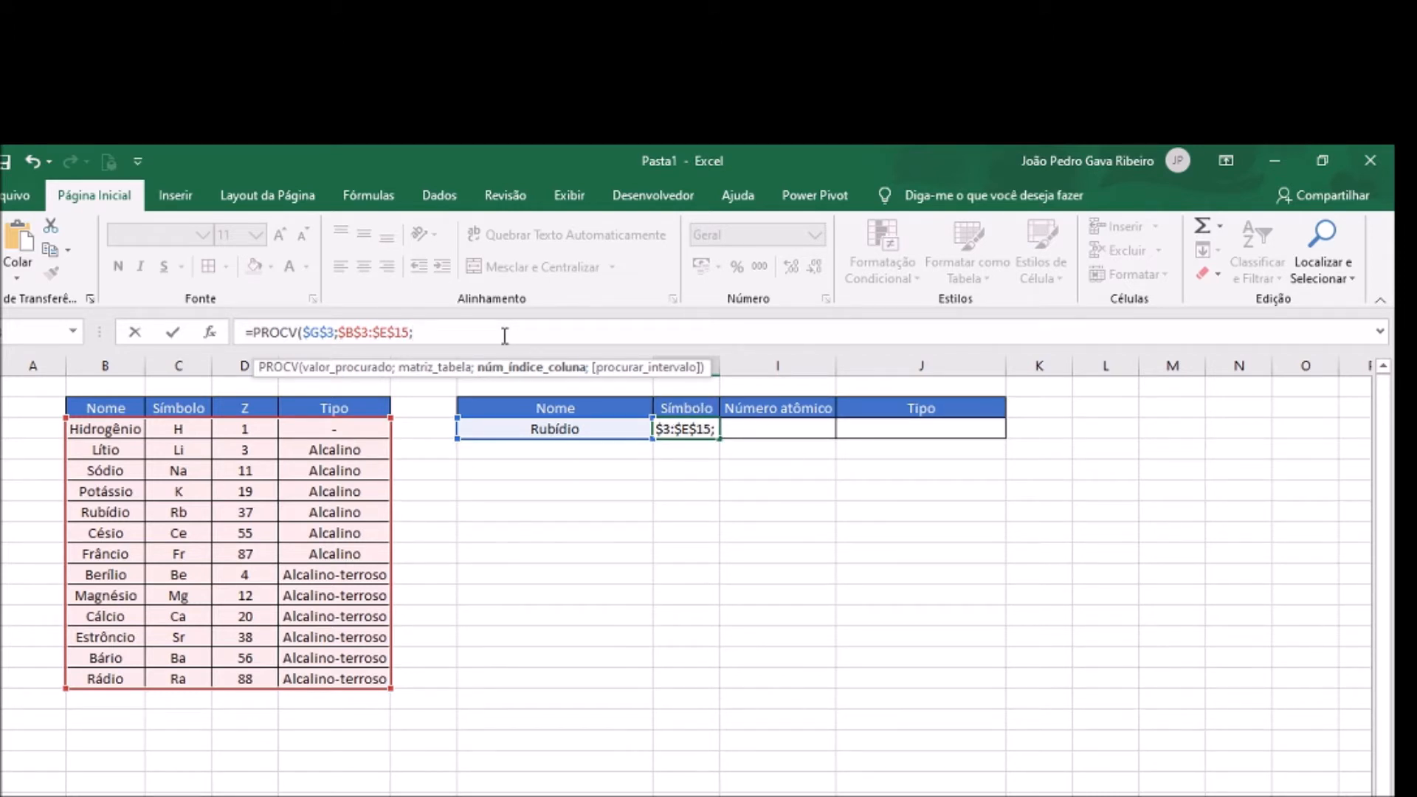
pyautogui.press('BackSpace')
pyautogui.write('LIN')
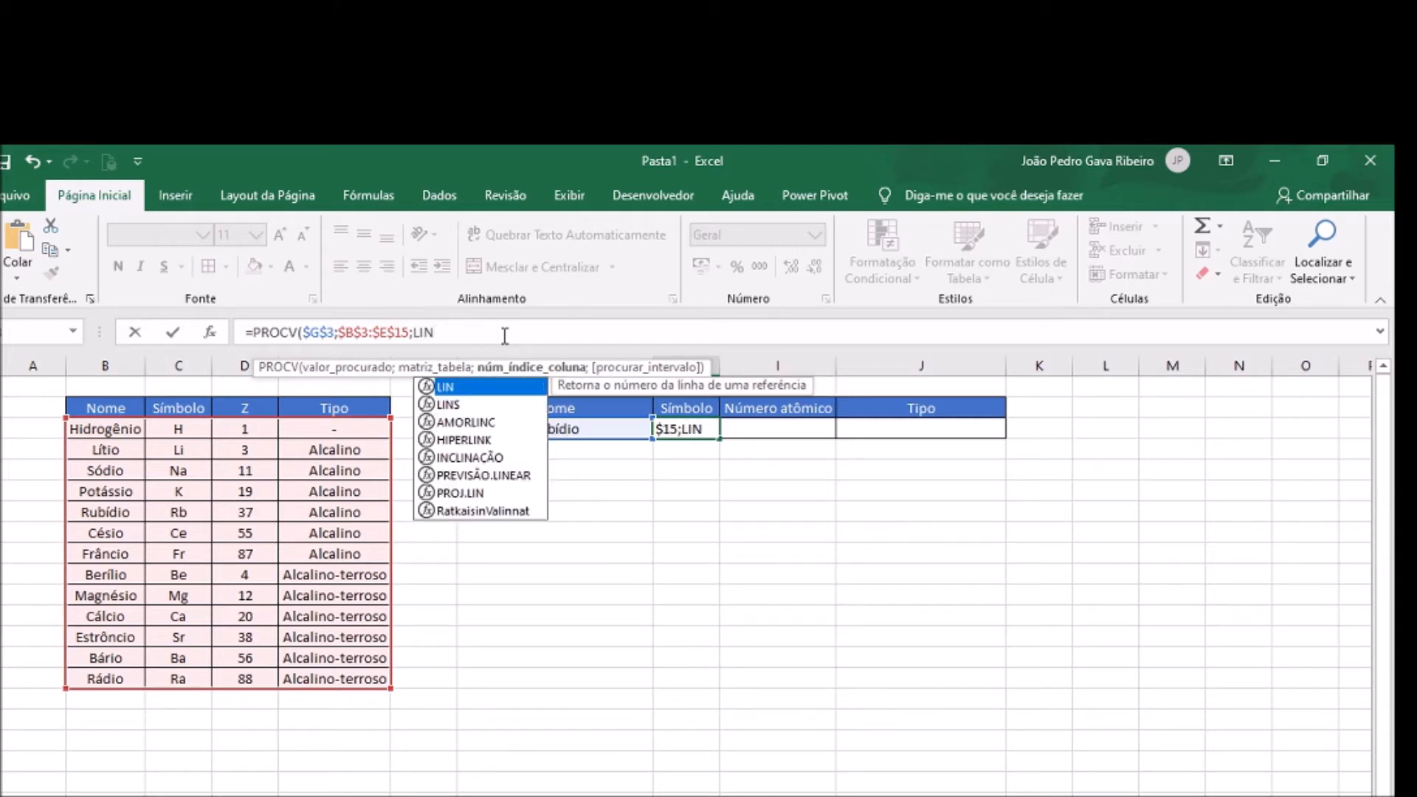
pyautogui.press('BackSpace')
pyautogui.press('BackSpace')
pyautogui.press('BackSpace')
# Use COL(B1) as the column index and FALSO for an exact match, and close the PROCV formula
pyautogui.write('COL(')
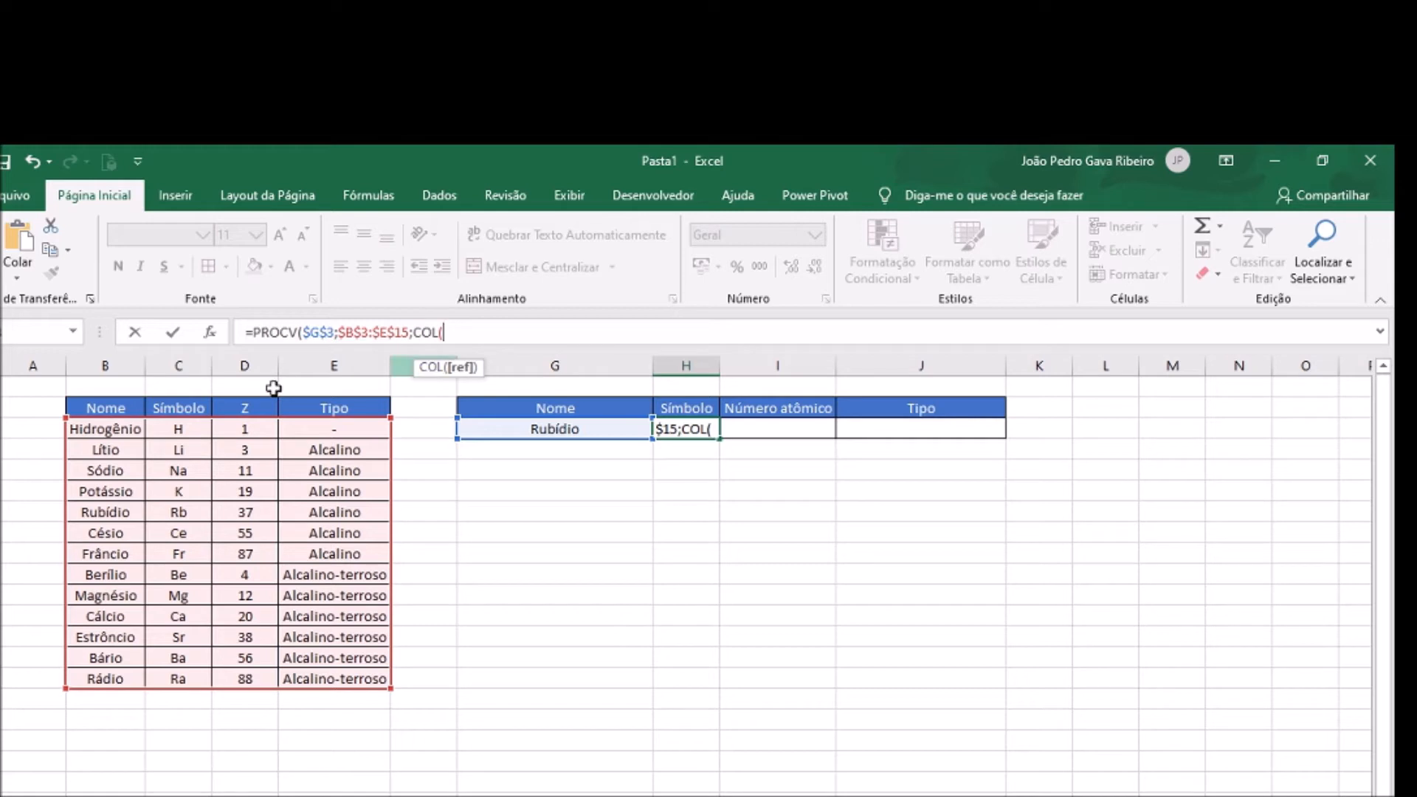
pyautogui.click(119, 387)
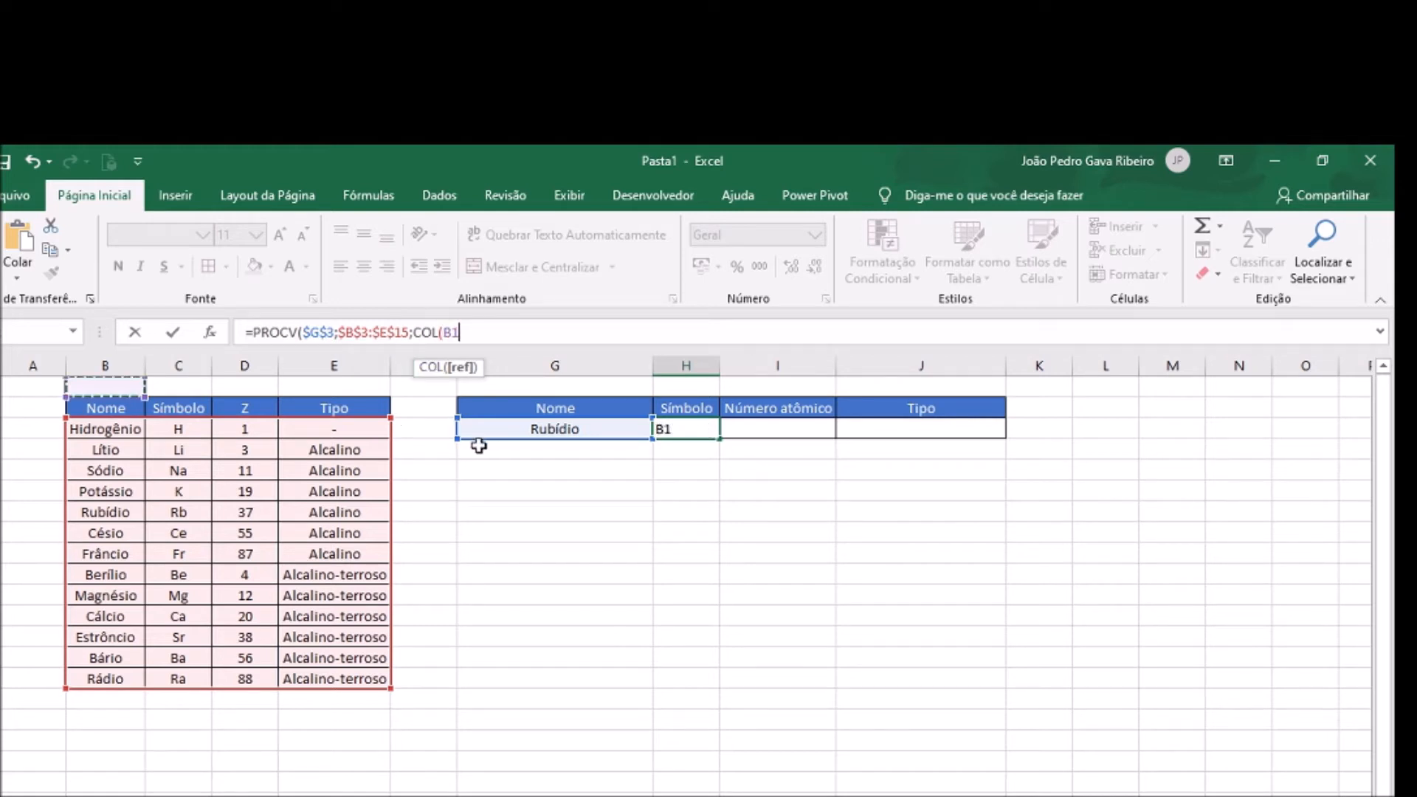
pyautogui.write(')')
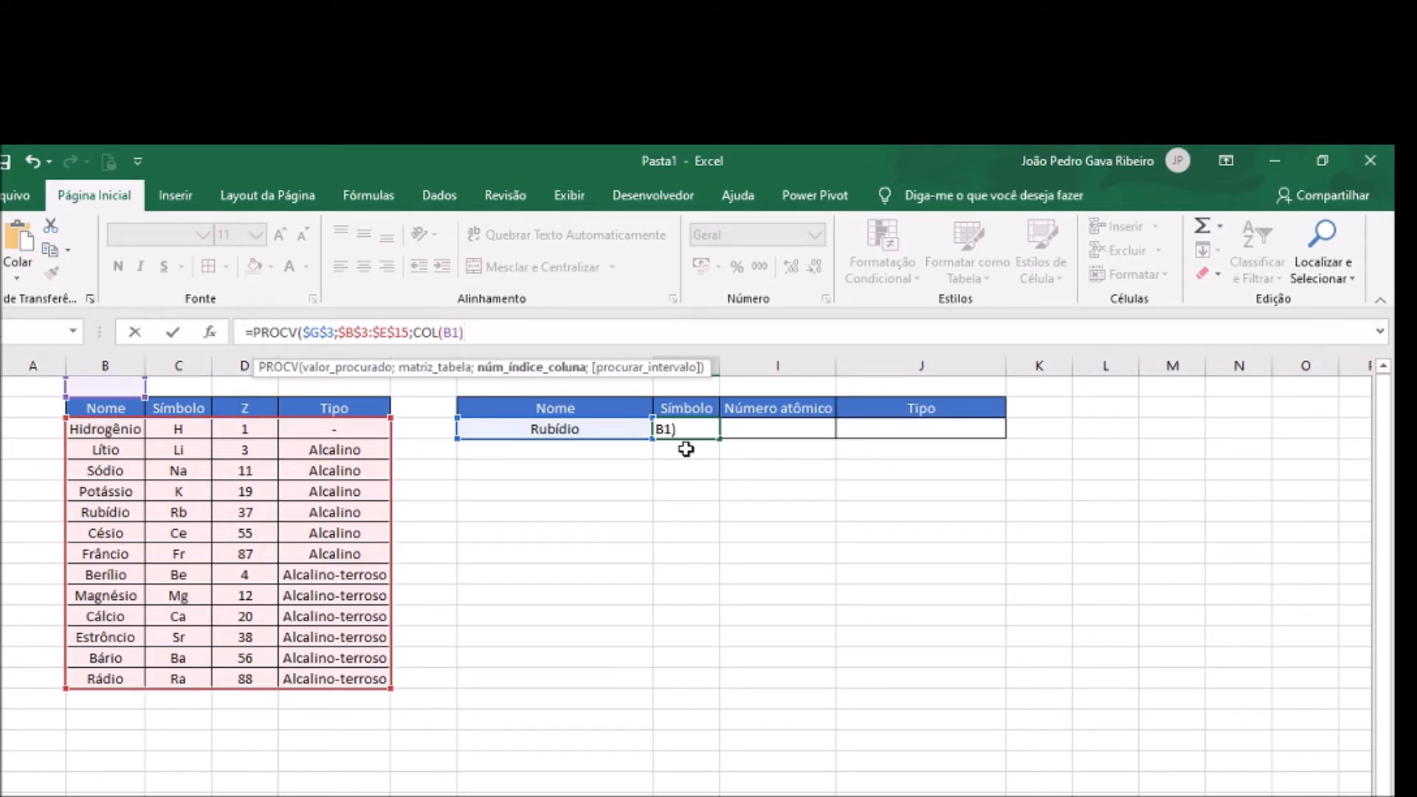
pyautogui.write(';')
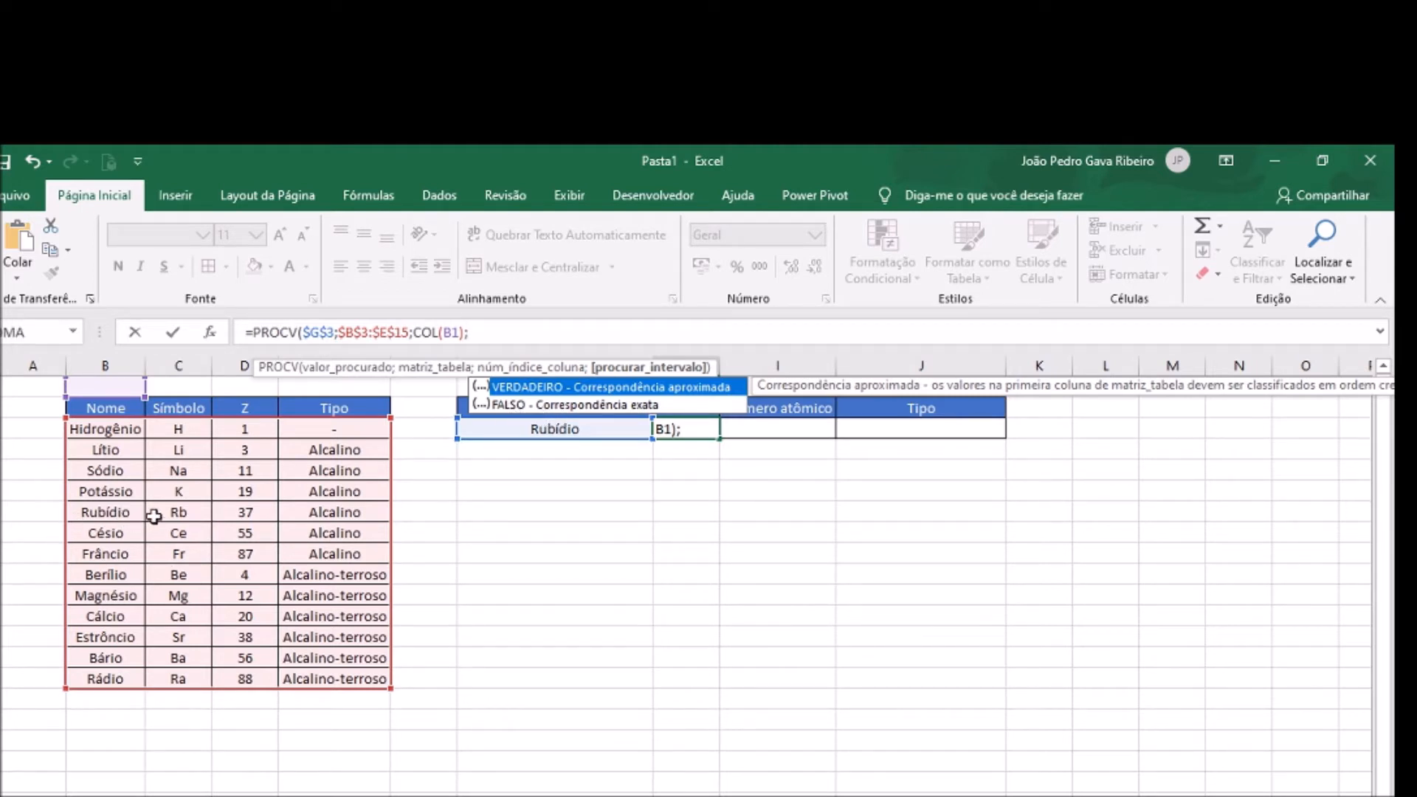
pyautogui.click(610, 406)
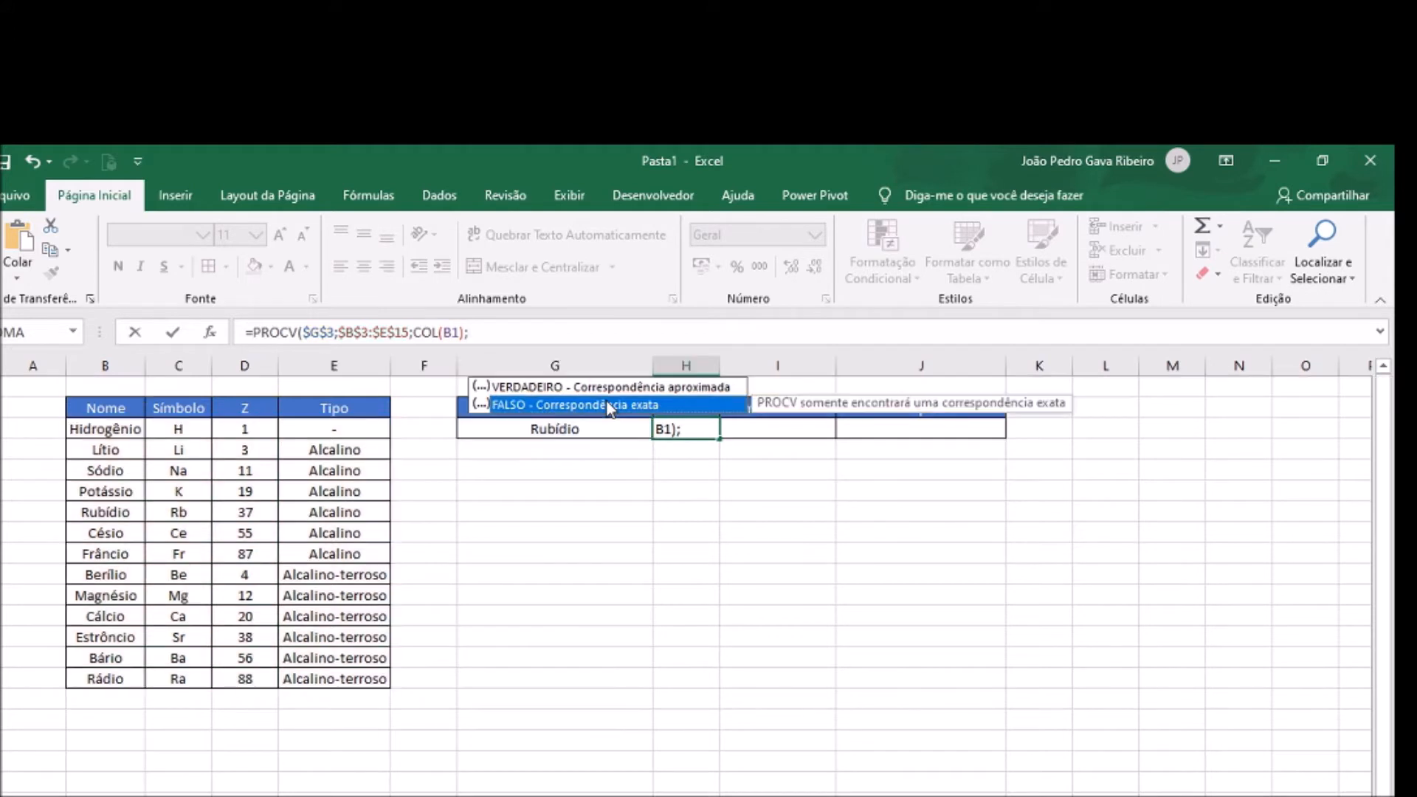
pyautogui.doubleClick(610, 406)
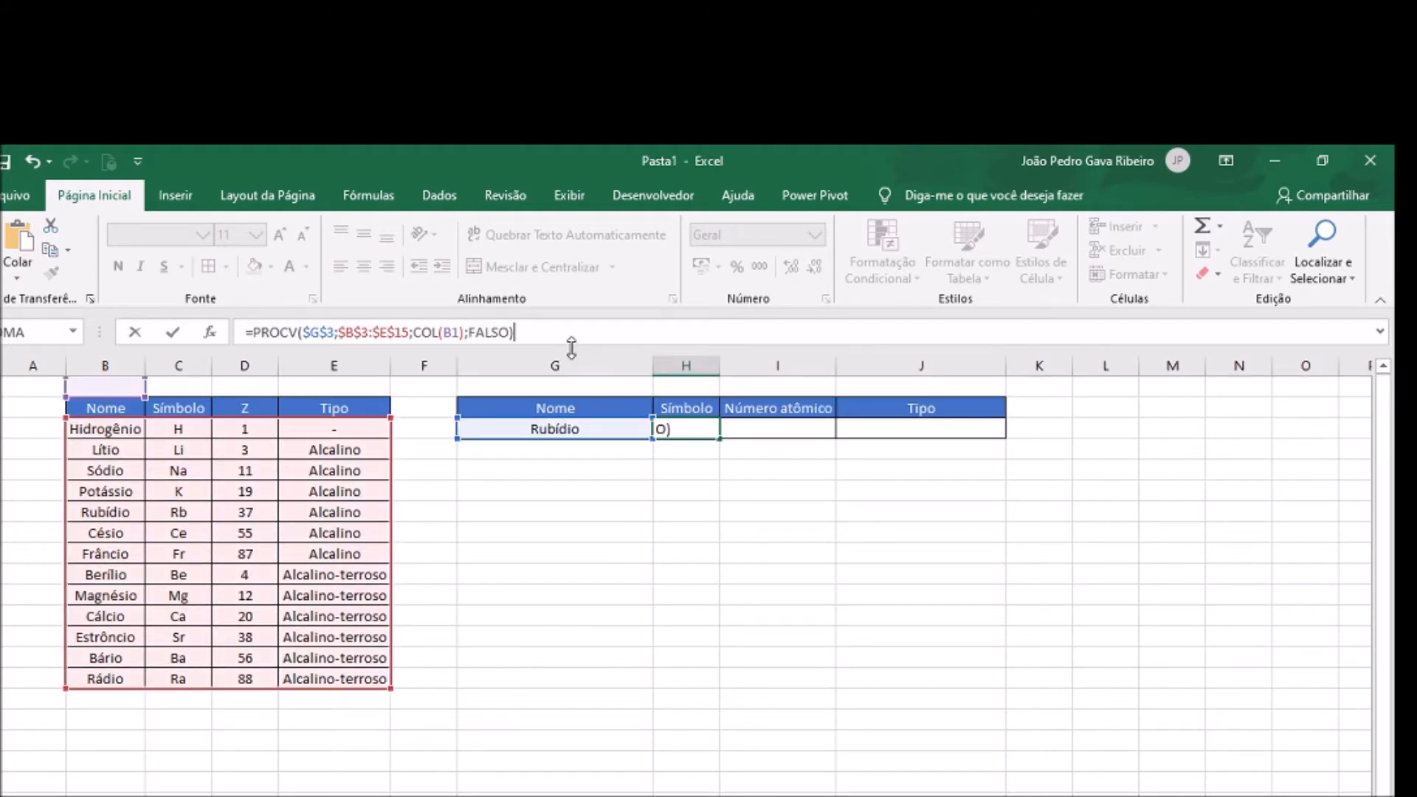
# Confirm the PROCV formula in H3, copy it across to I3, and check the COL reference in the copy
pyautogui.press('Return')
pyautogui.click(694, 430)
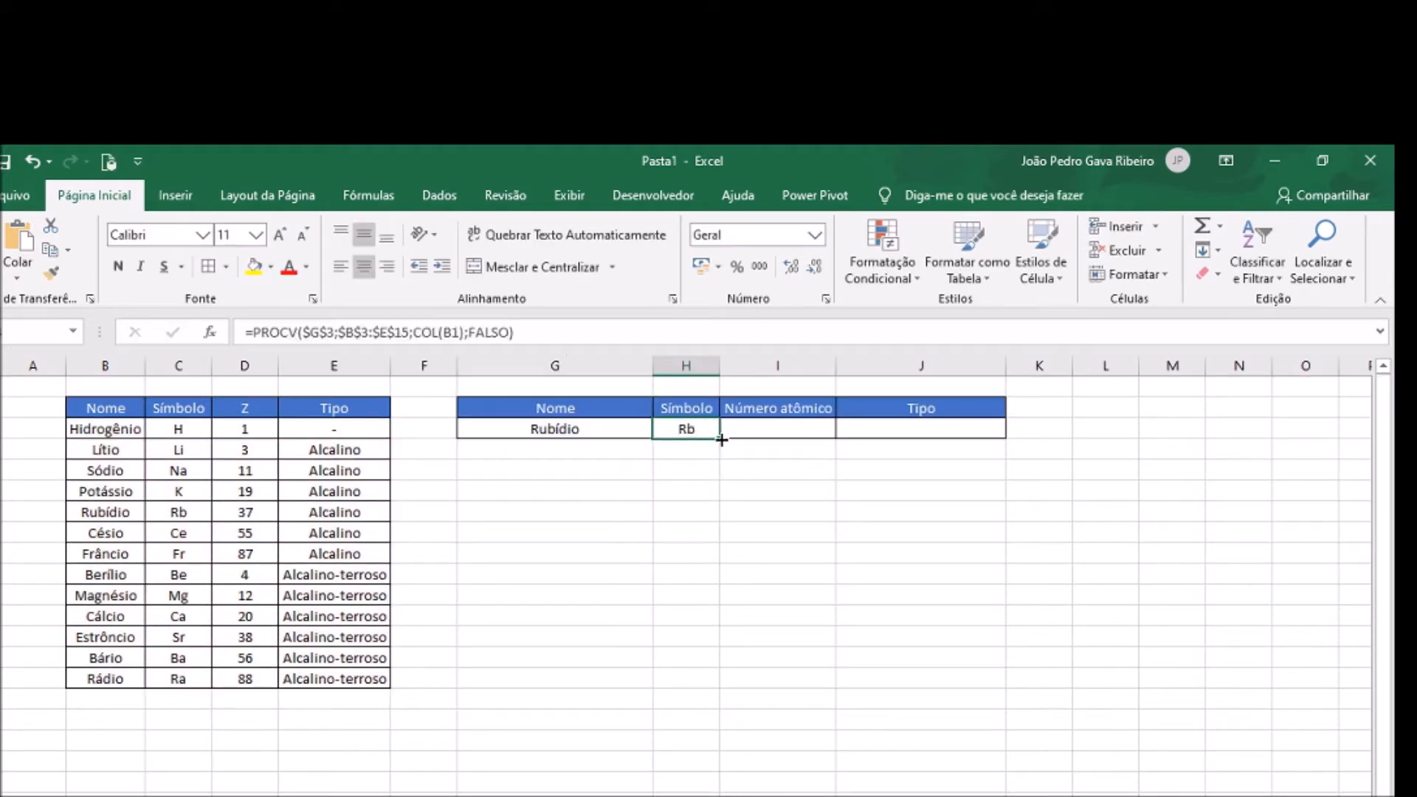
pyautogui.moveTo(719, 441); pyautogui.dragTo(788, 434)
pyautogui.click(531, 343)
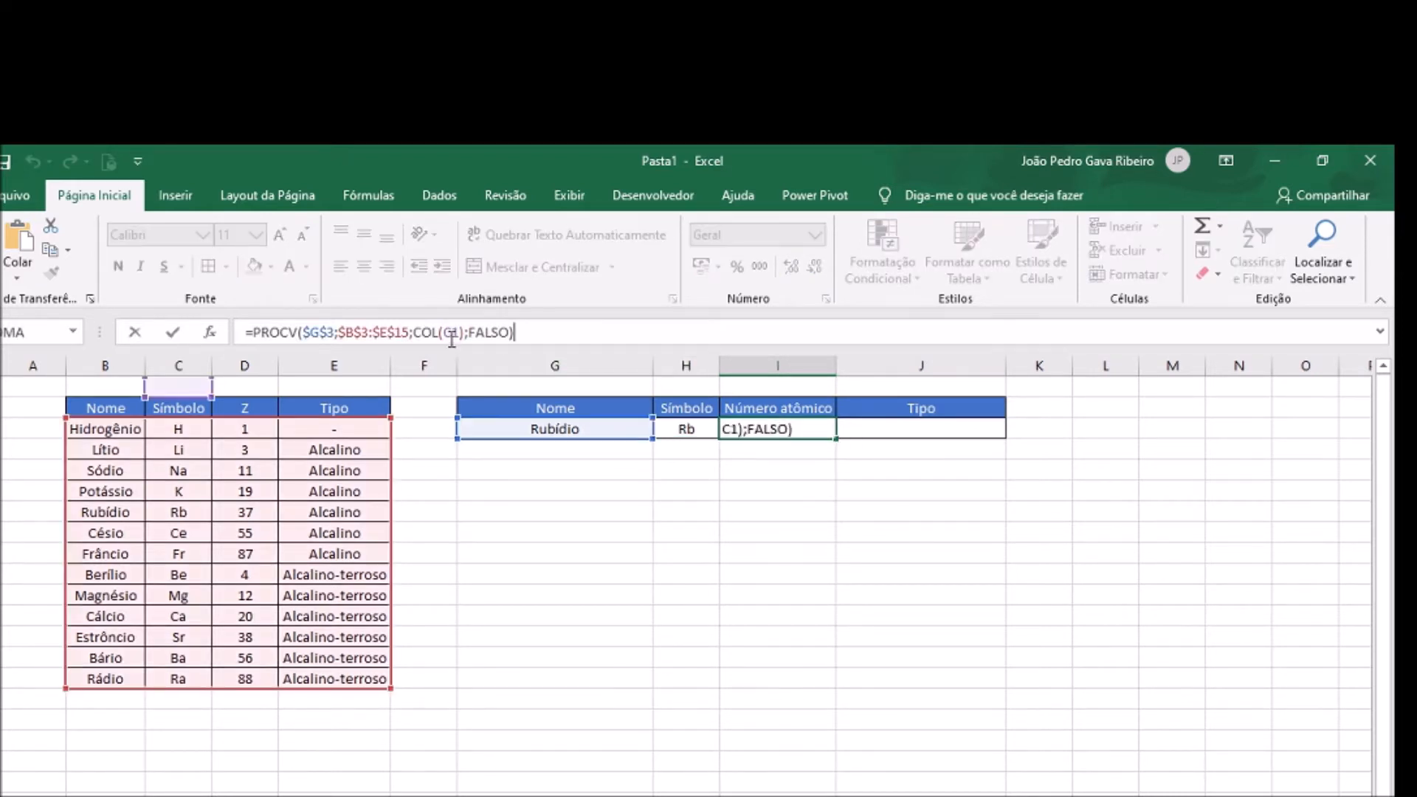
pyautogui.moveTo(413, 334); pyautogui.dragTo(459, 334)
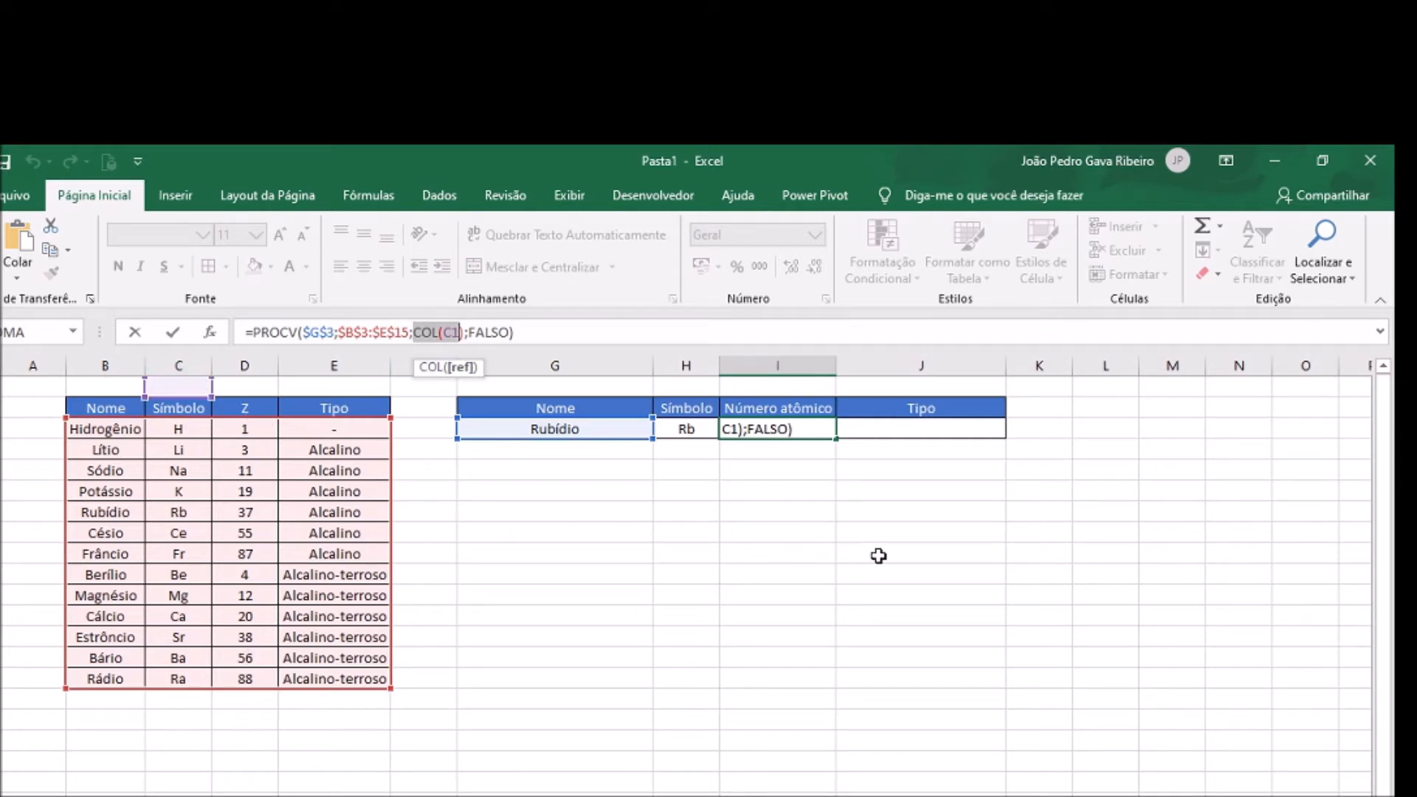
pyautogui.hotkey('ctrl', 'Return')
# Extend the PROCV formula from I3 into cell J3 under Tipo
pyautogui.rightClick(229, 513)
pyautogui.press('Escape')
pyautogui.click(816, 435)
pyautogui.moveTo(830, 441); pyautogui.dragTo(959, 442)
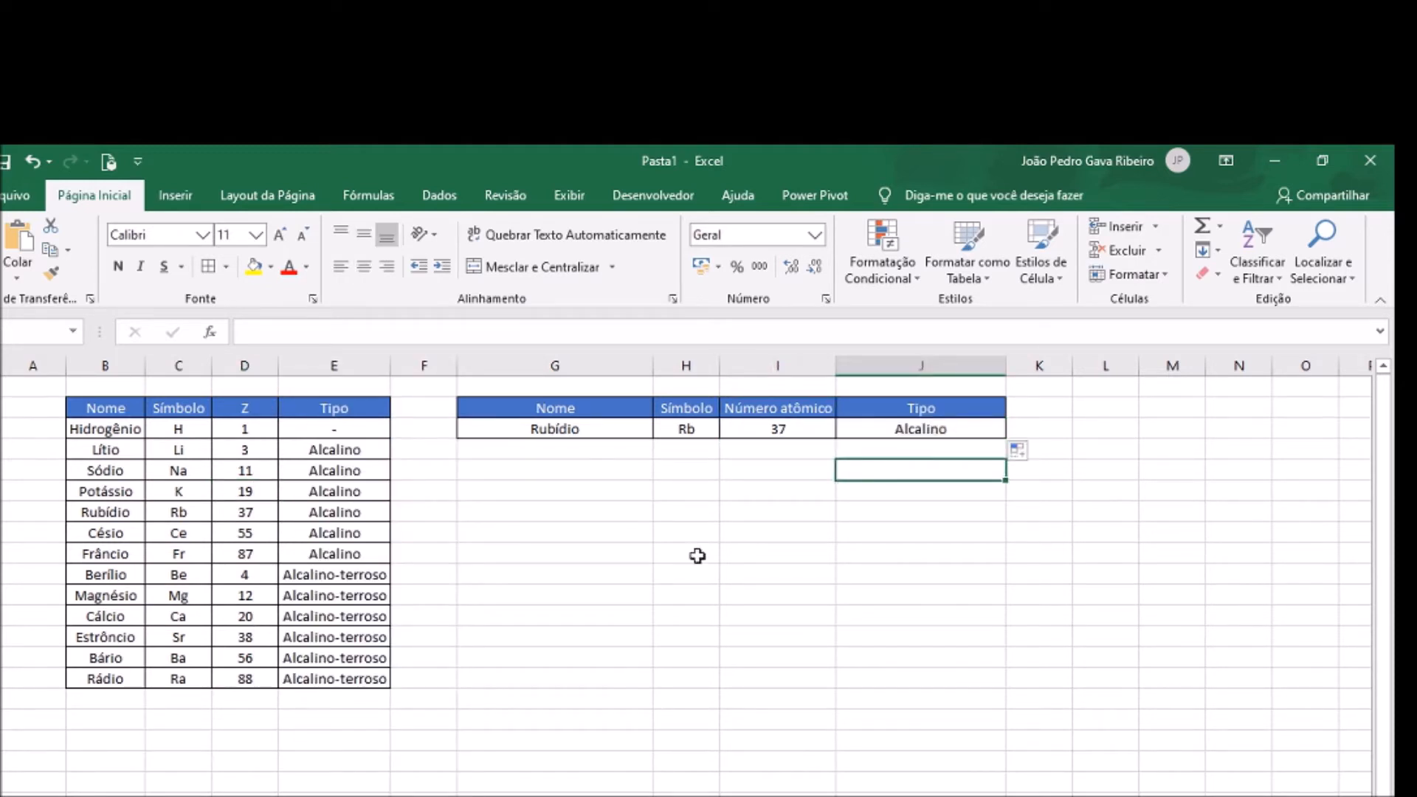
# Test the name dropdown in G3 by choosing Cálcio and finally Frâncio
pyautogui.click(640, 430)
pyautogui.click(662, 429)
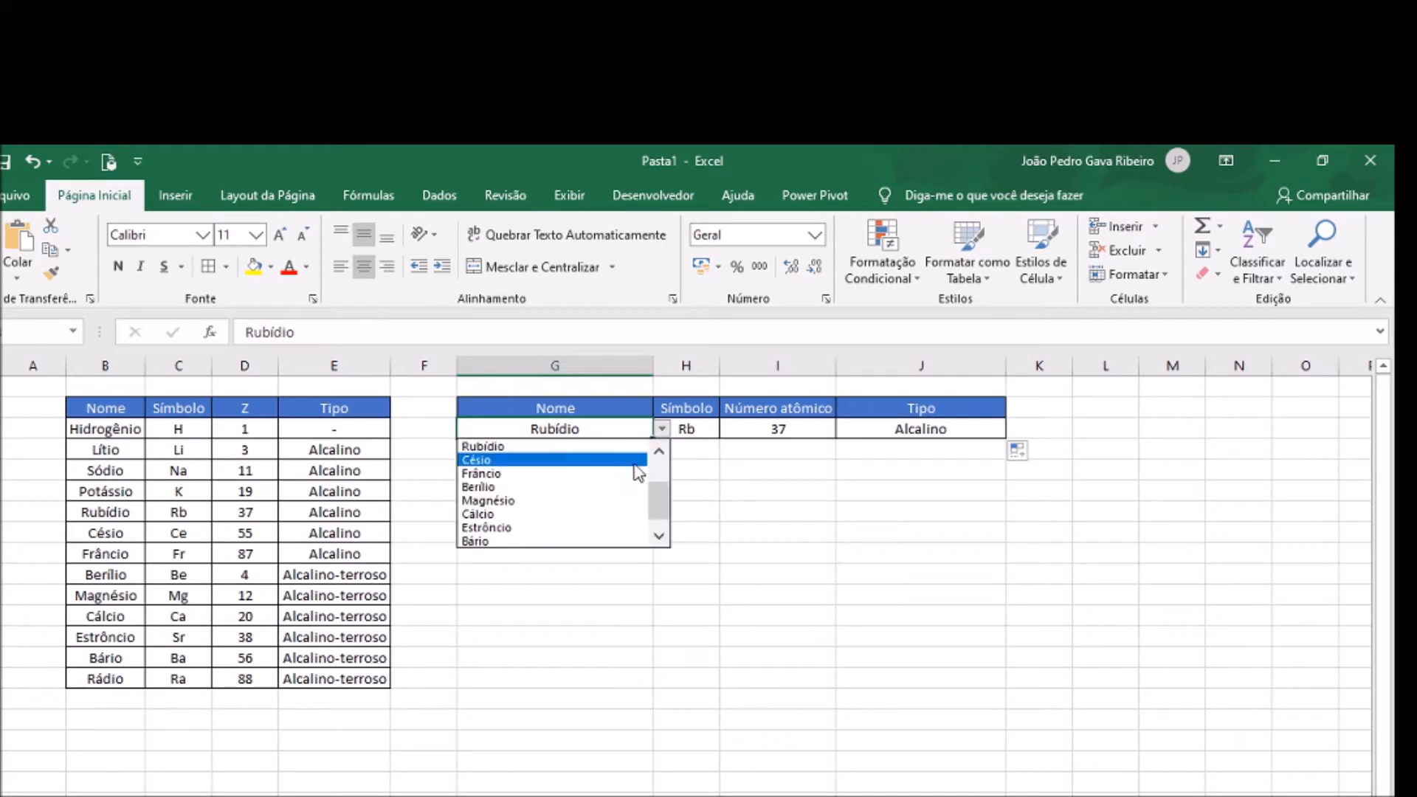
pyautogui.click(605, 514)
pyautogui.click(662, 428)
pyautogui.click(620, 505)
pyautogui.click(661, 429)
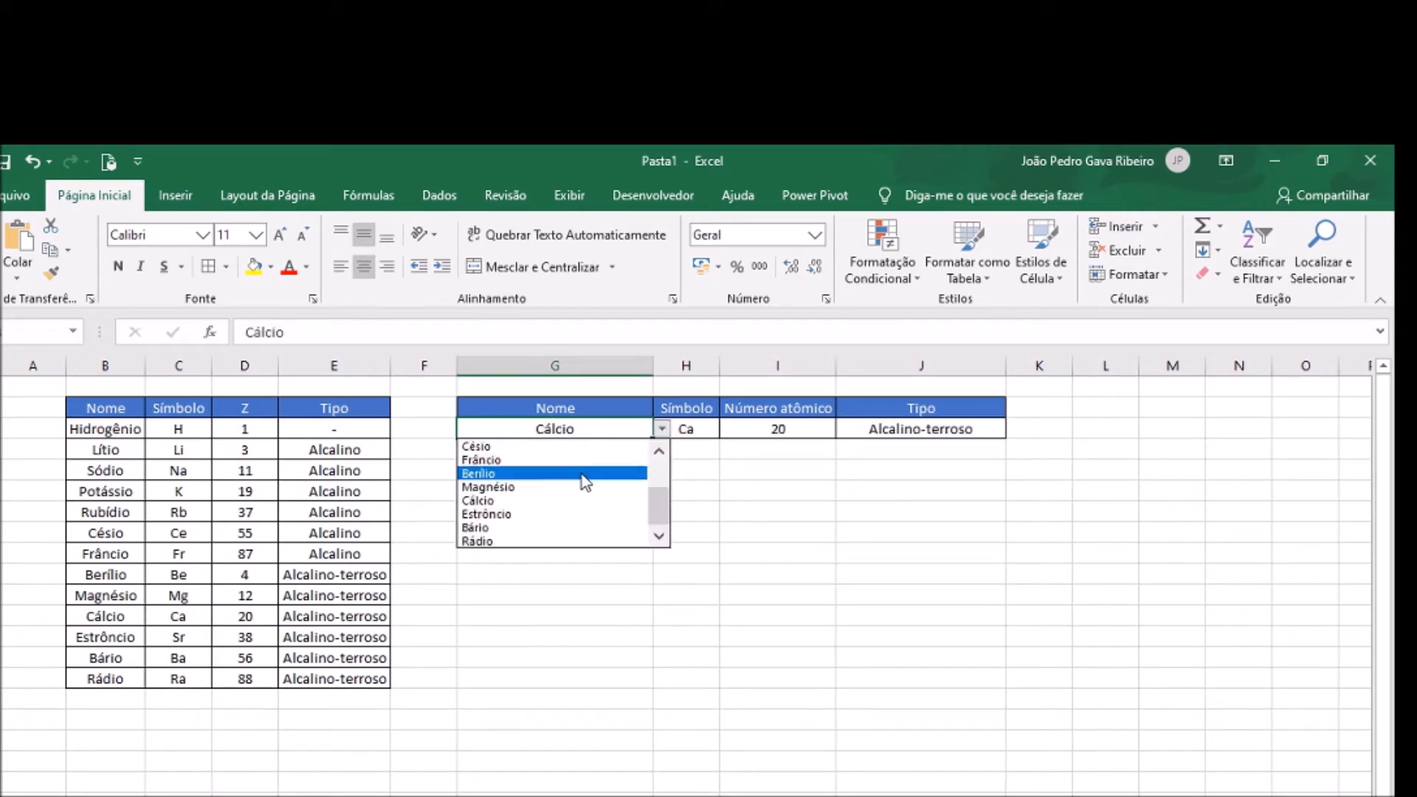
pyautogui.click(533, 462)
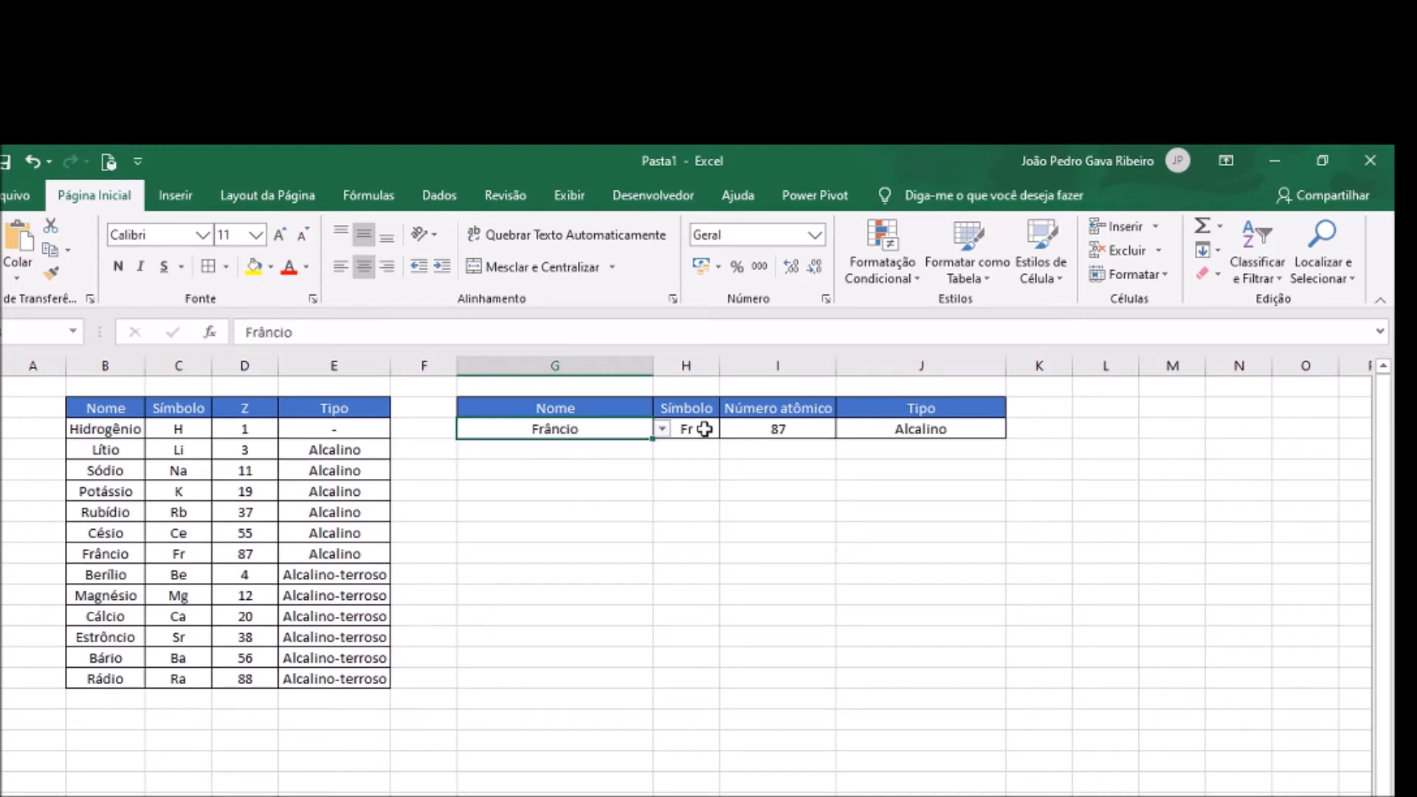
# Review the PROCV formulas in cells H3, I3 and J3
pyautogui.click(703, 428)
pyautogui.click(771, 425)
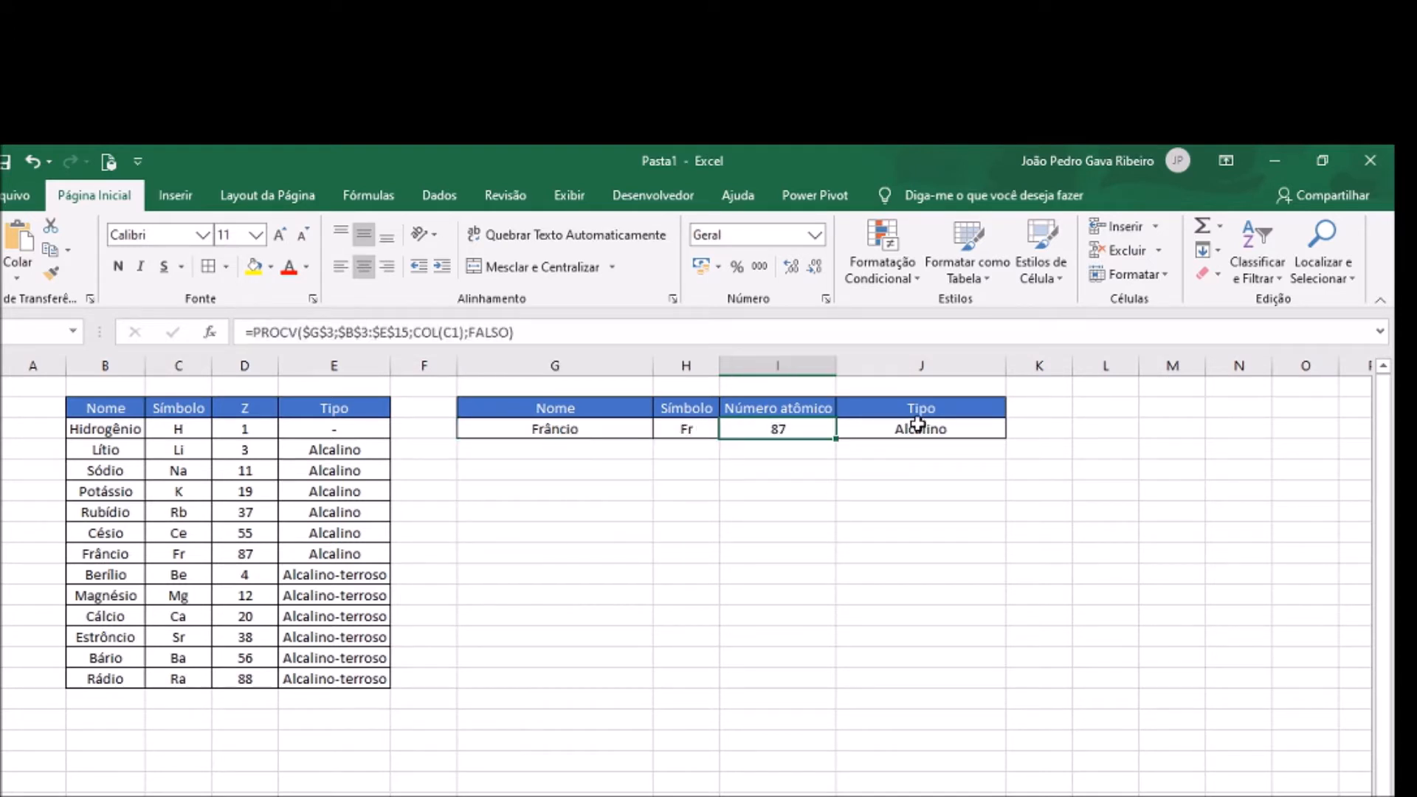
pyautogui.click(917, 426)
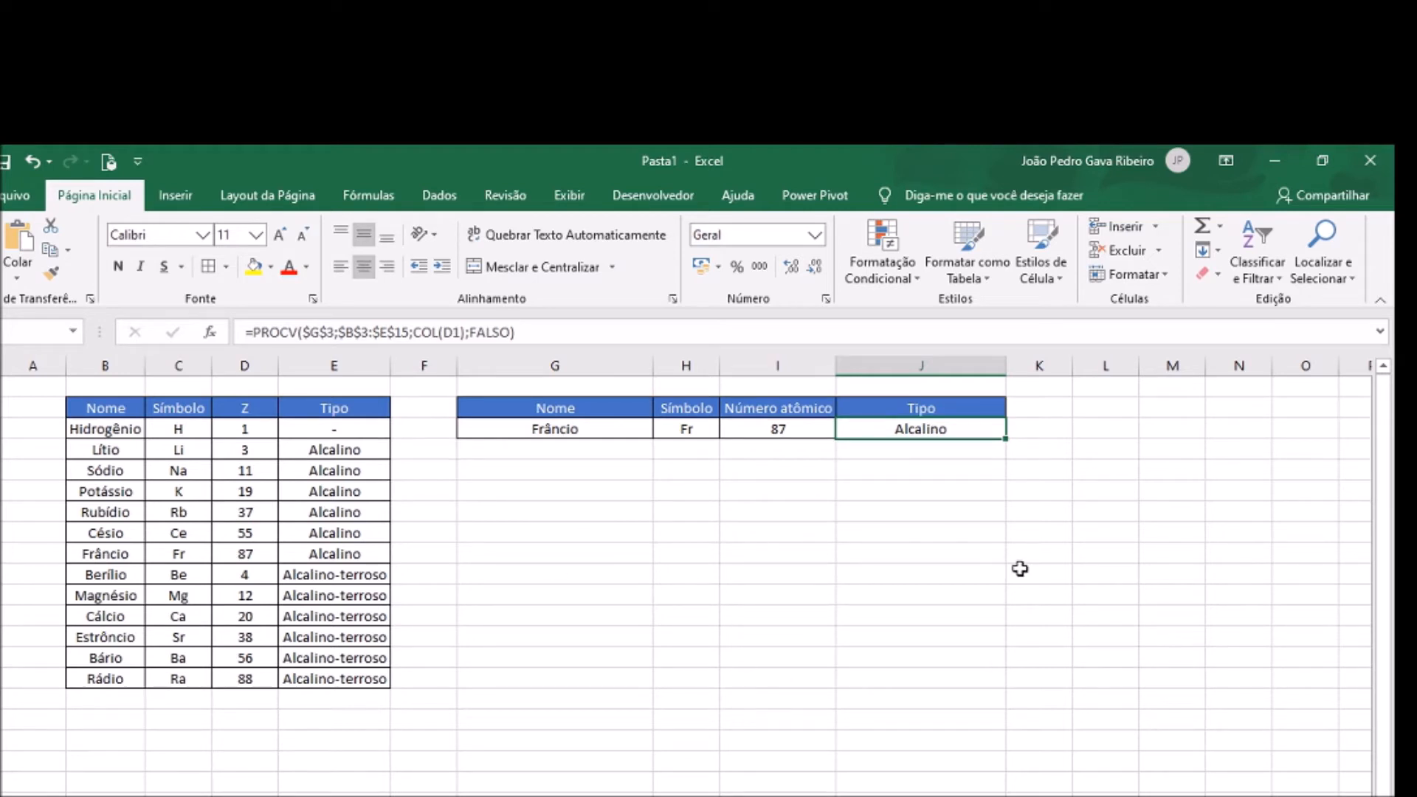
pyautogui.click(563, 415)
pyautogui.moveTo(489, 411); pyautogui.dragTo(936, 424)
pyautogui.rightClick(952, 428)
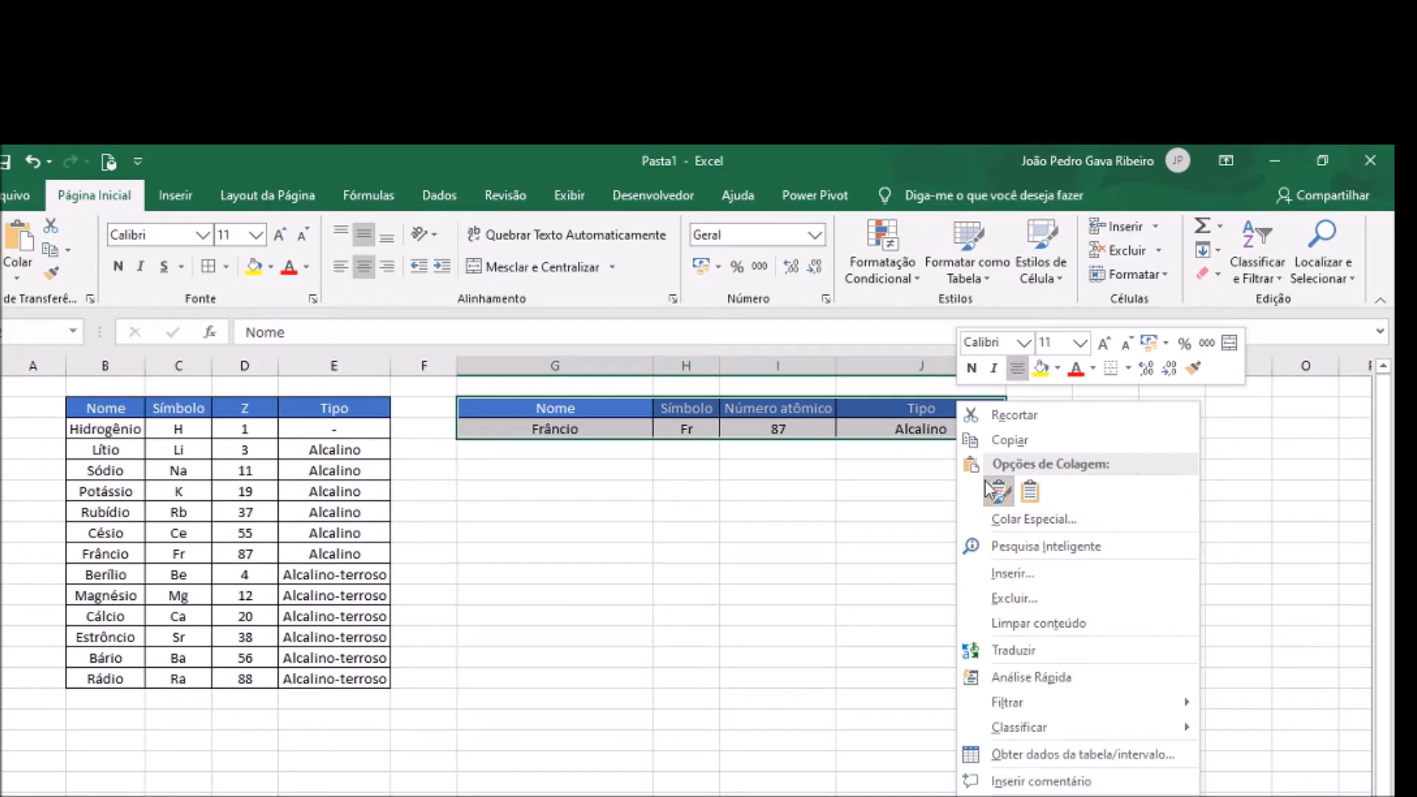
pyautogui.click(1005, 440)
pyautogui.click(553, 490)
# Add borders to all cells in G5:H6, below the first lookup table
pyautogui.click(572, 458)
pyautogui.click(545, 489)
pyautogui.moveTo(568, 466); pyautogui.dragTo(569, 485)
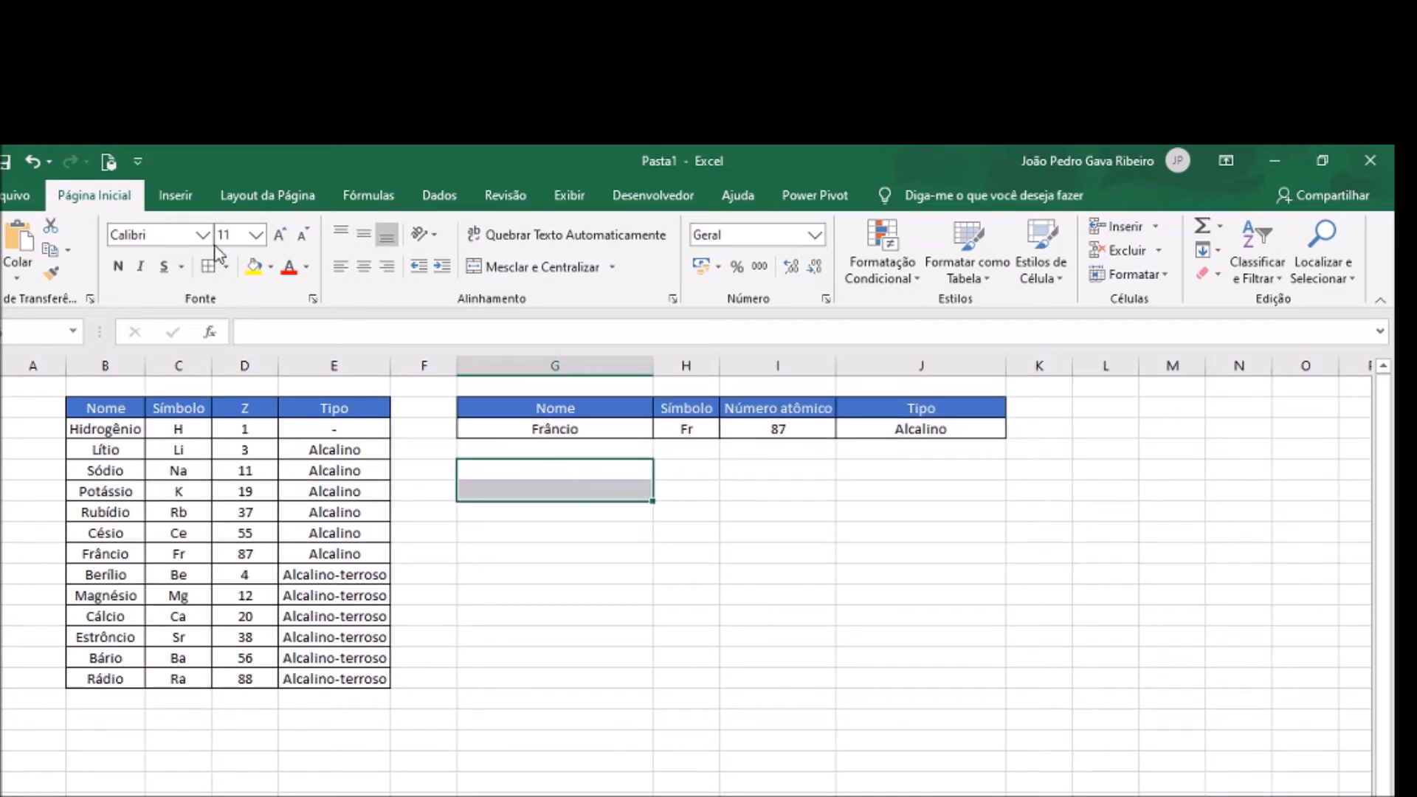
pyautogui.moveTo(687, 471); pyautogui.dragTo(687, 493)
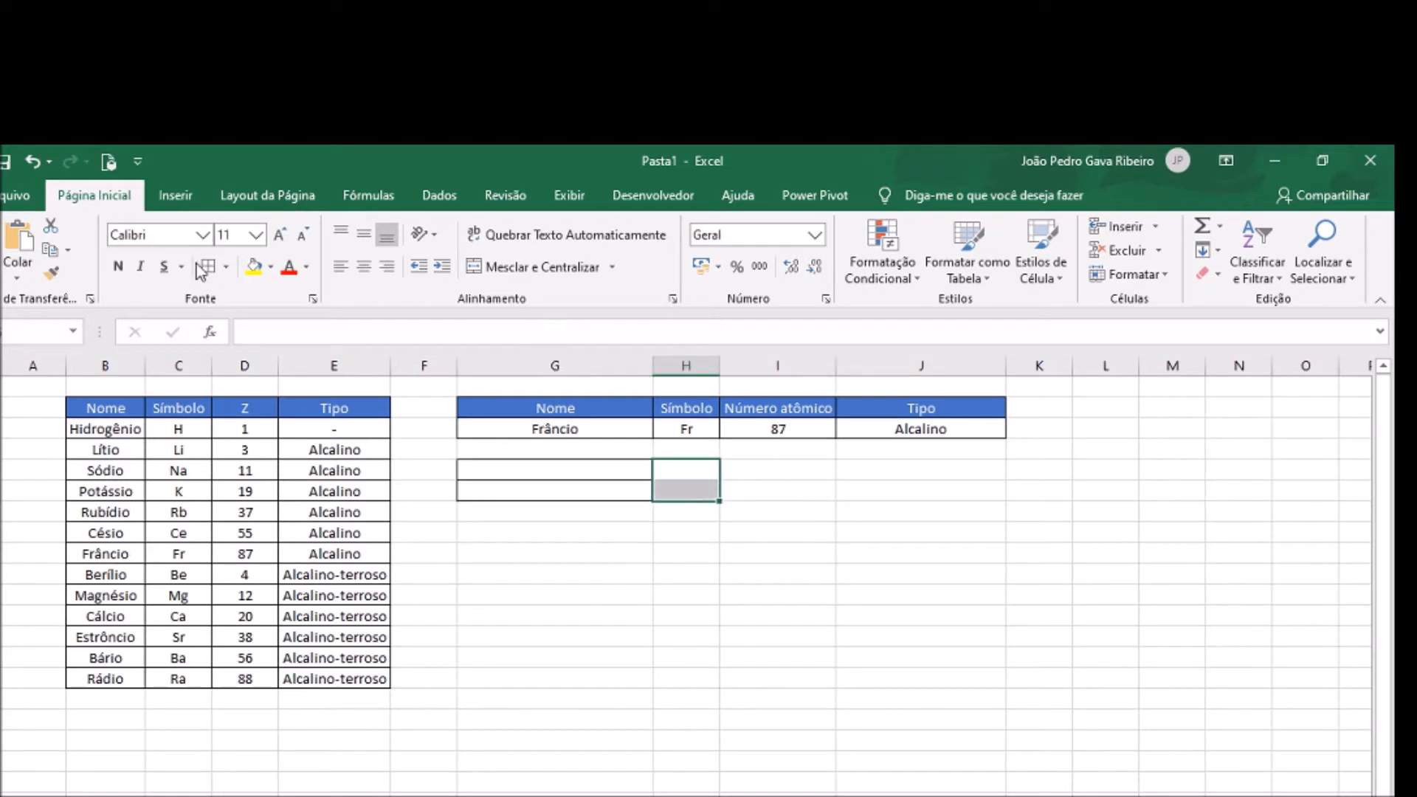
# Copy the Nome header and its dropdown cell from G2:G3 to G5:G6 and check the copied dropdown
pyautogui.moveTo(547, 406); pyautogui.dragTo(555, 432)
pyautogui.hotkey('ctrl', 'c')
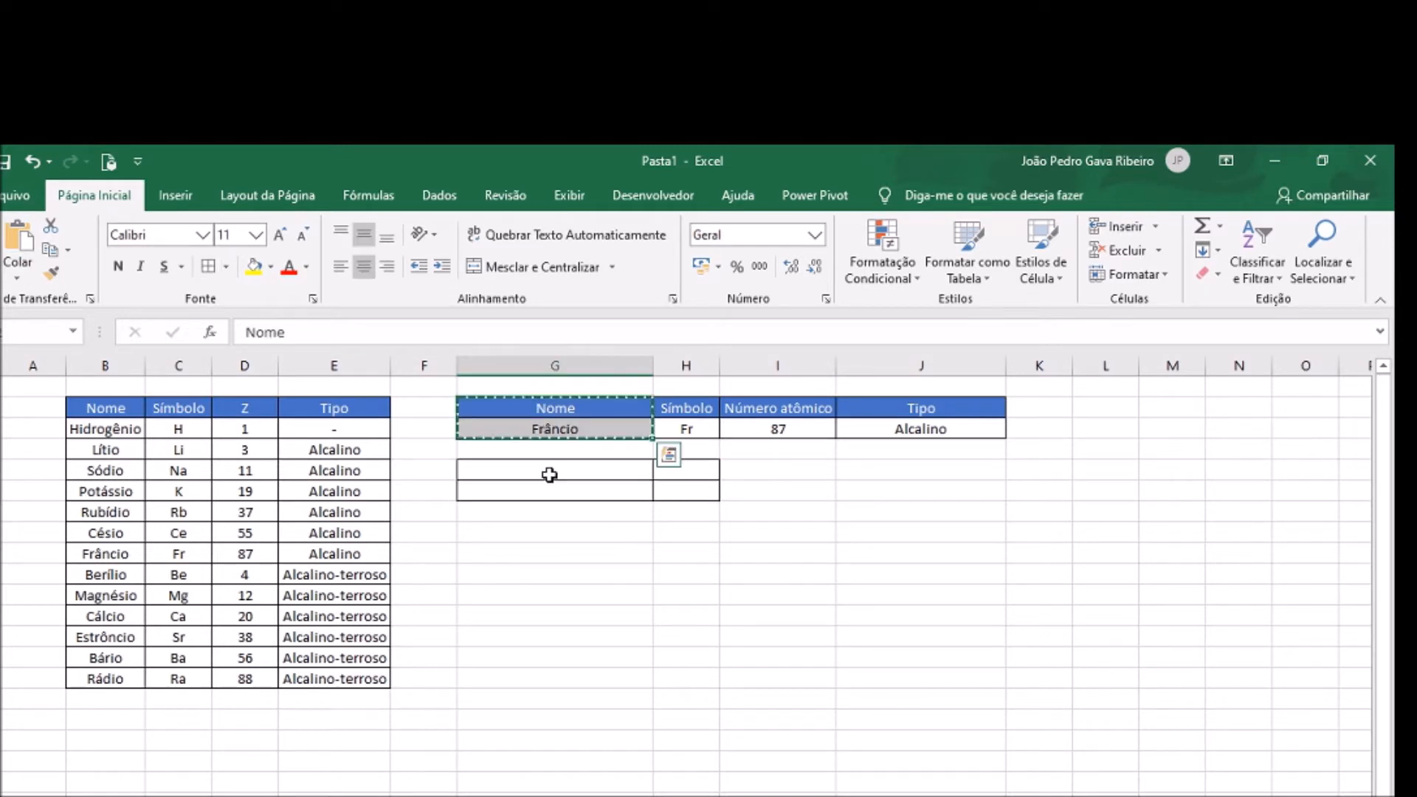
pyautogui.click(550, 472)
pyautogui.hotkey('ctrl', 'v')
pyautogui.click(682, 475)
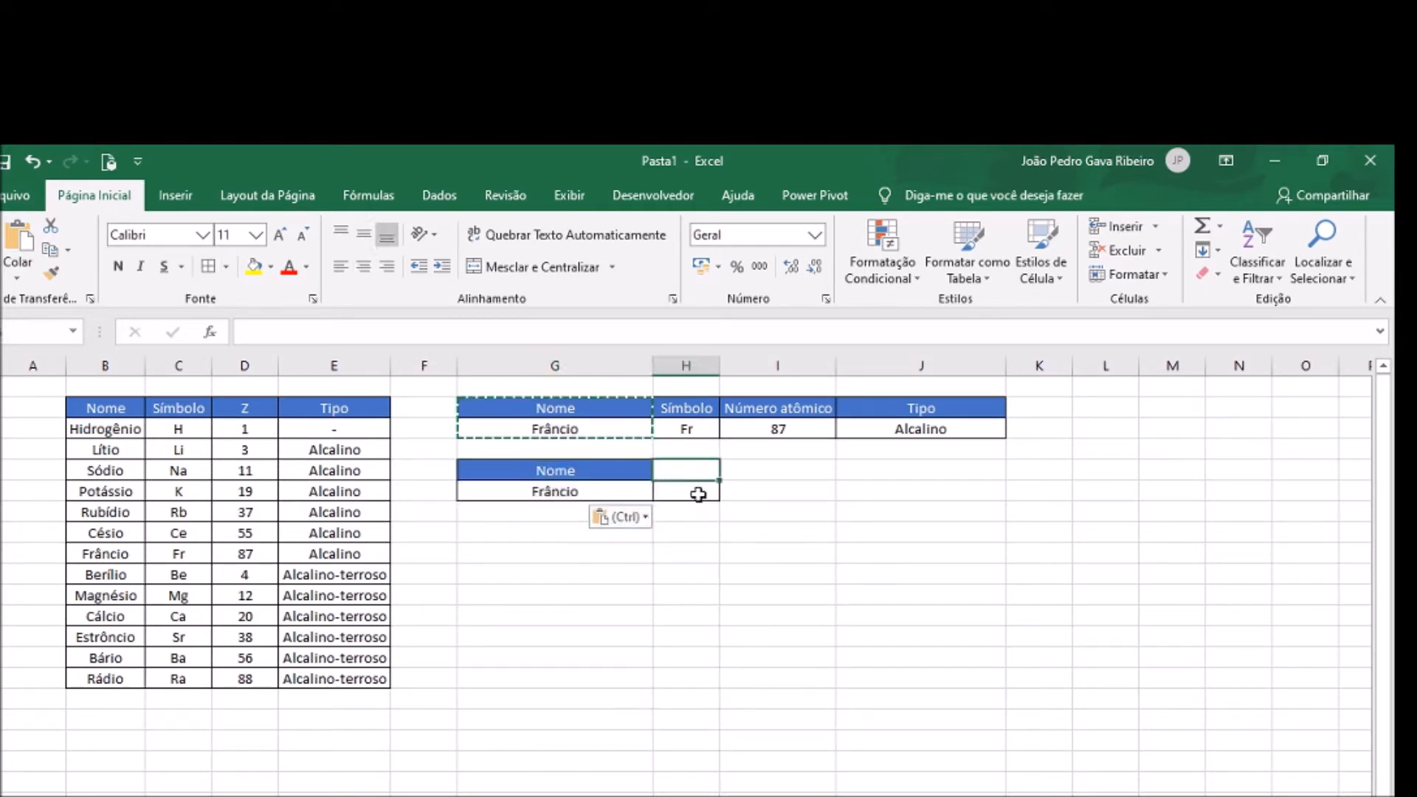
pyautogui.click(583, 484)
pyautogui.click(662, 491)
pyautogui.click(668, 491)
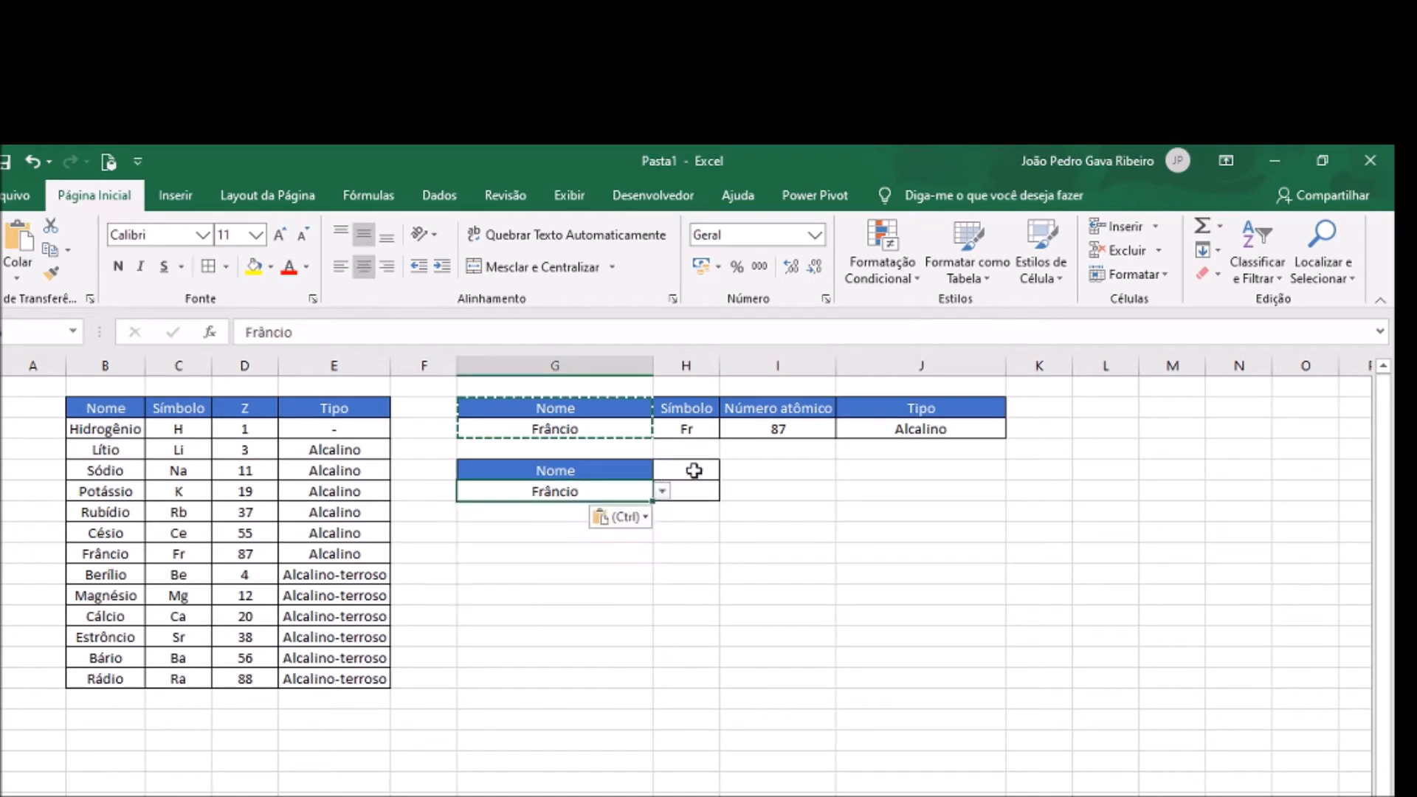
# Enter the header Índice in cell H5
pyautogui.click(693, 470)
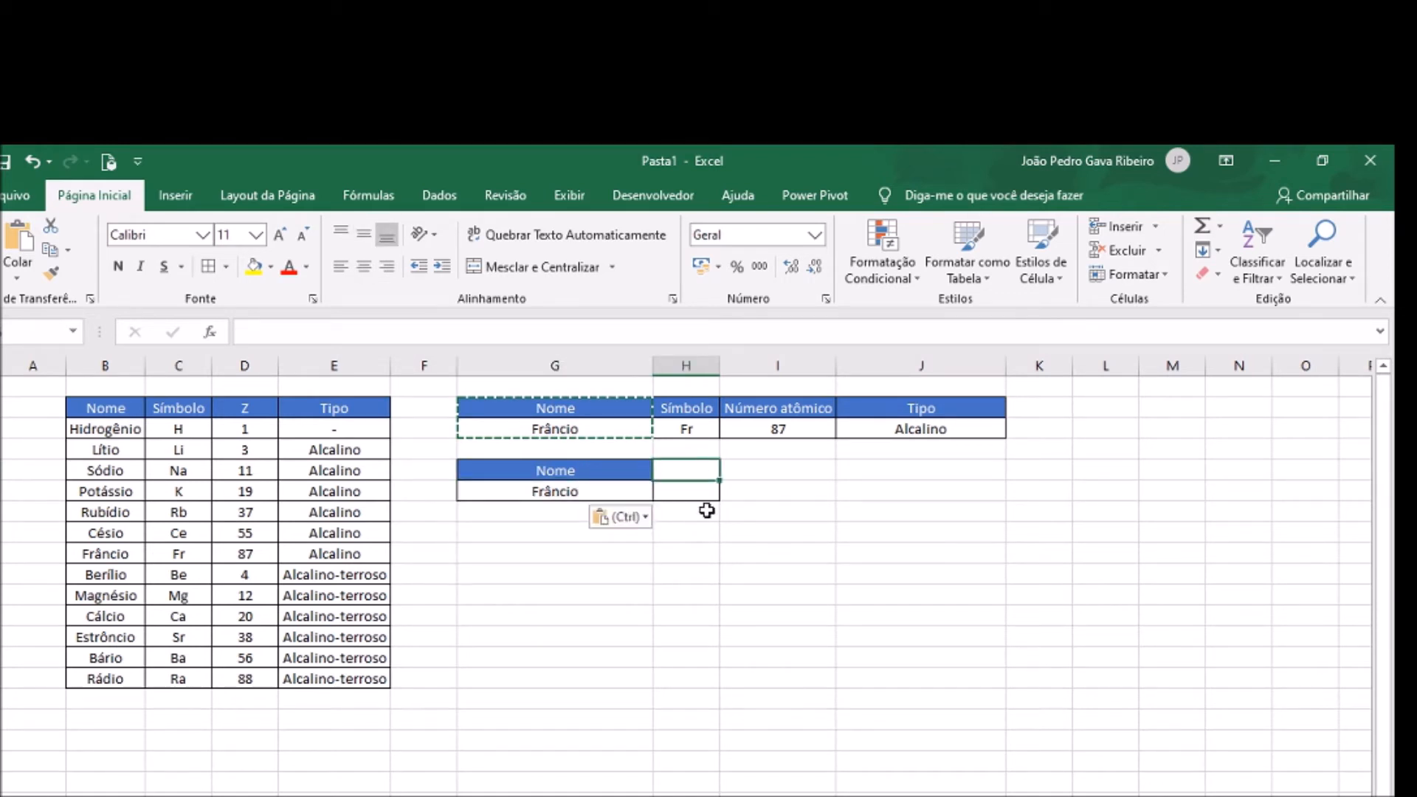
pyautogui.write('índi')
pyautogui.press('BackSpace')
pyautogui.press('BackSpace')
pyautogui.press('BackSpace')
pyautogui.press('BackSpace')
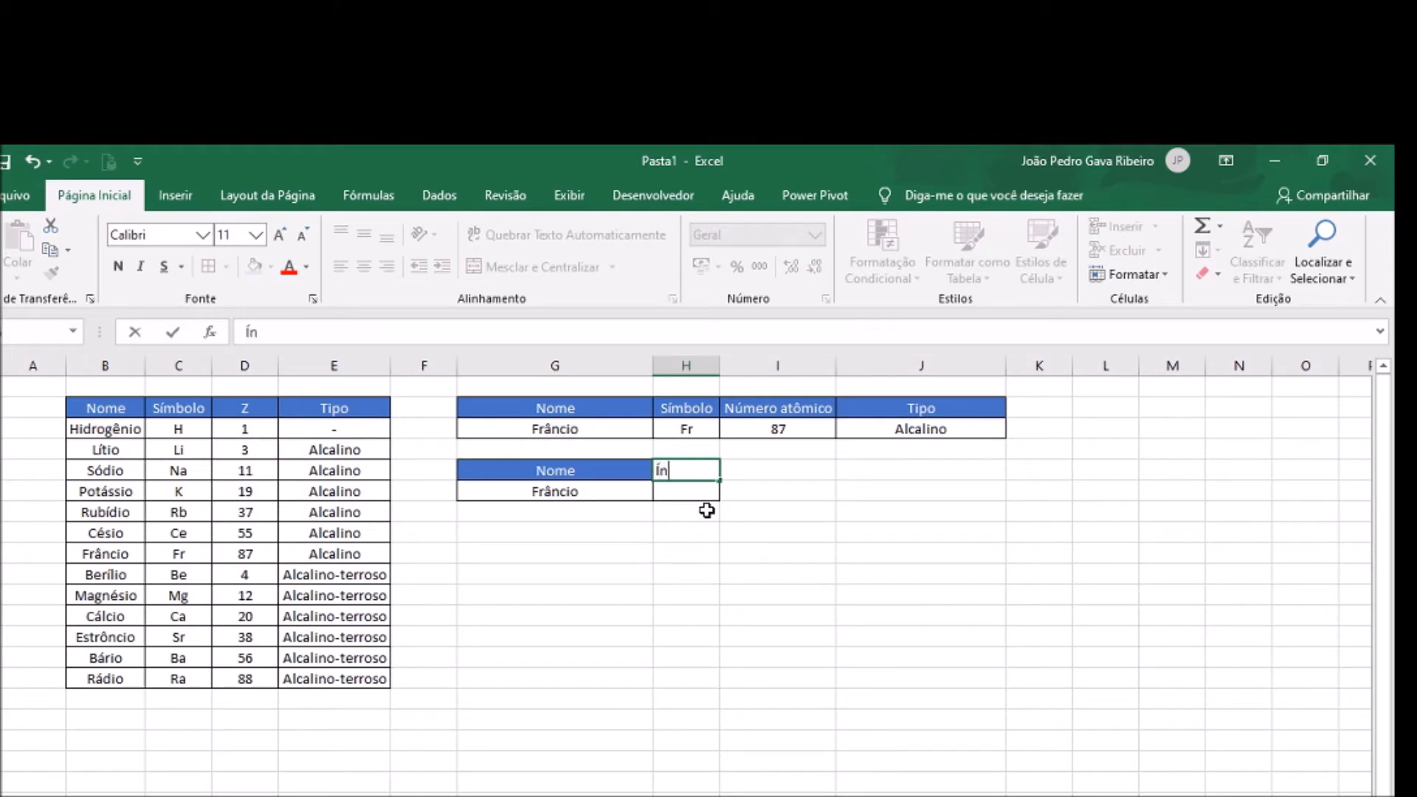
pyautogui.write('ndice[')
pyautogui.press('BackSpace')
pyautogui.press('Return')
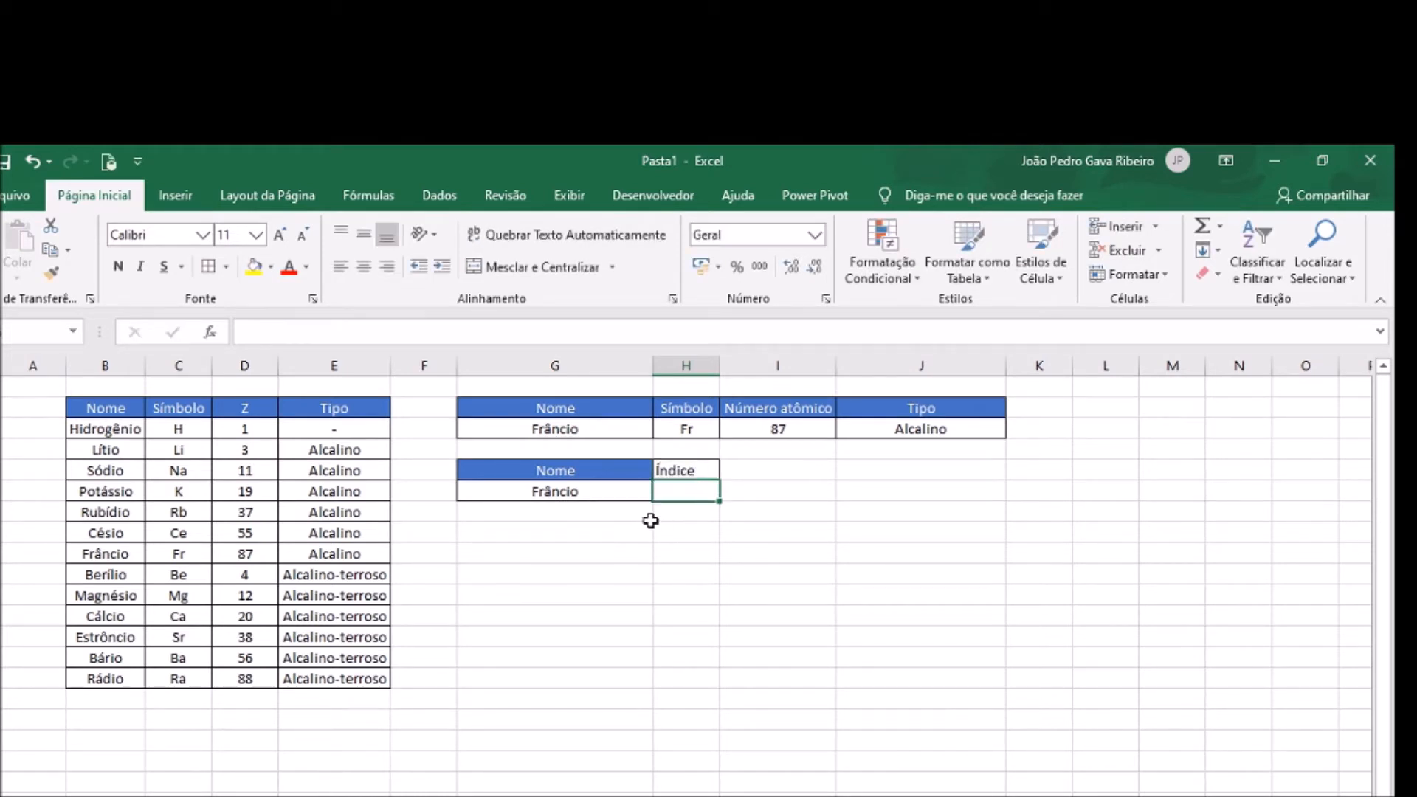
# Apply the blue header cell style to H5 and center the contents of G5:H6 horizontally
pyautogui.click(692, 473)
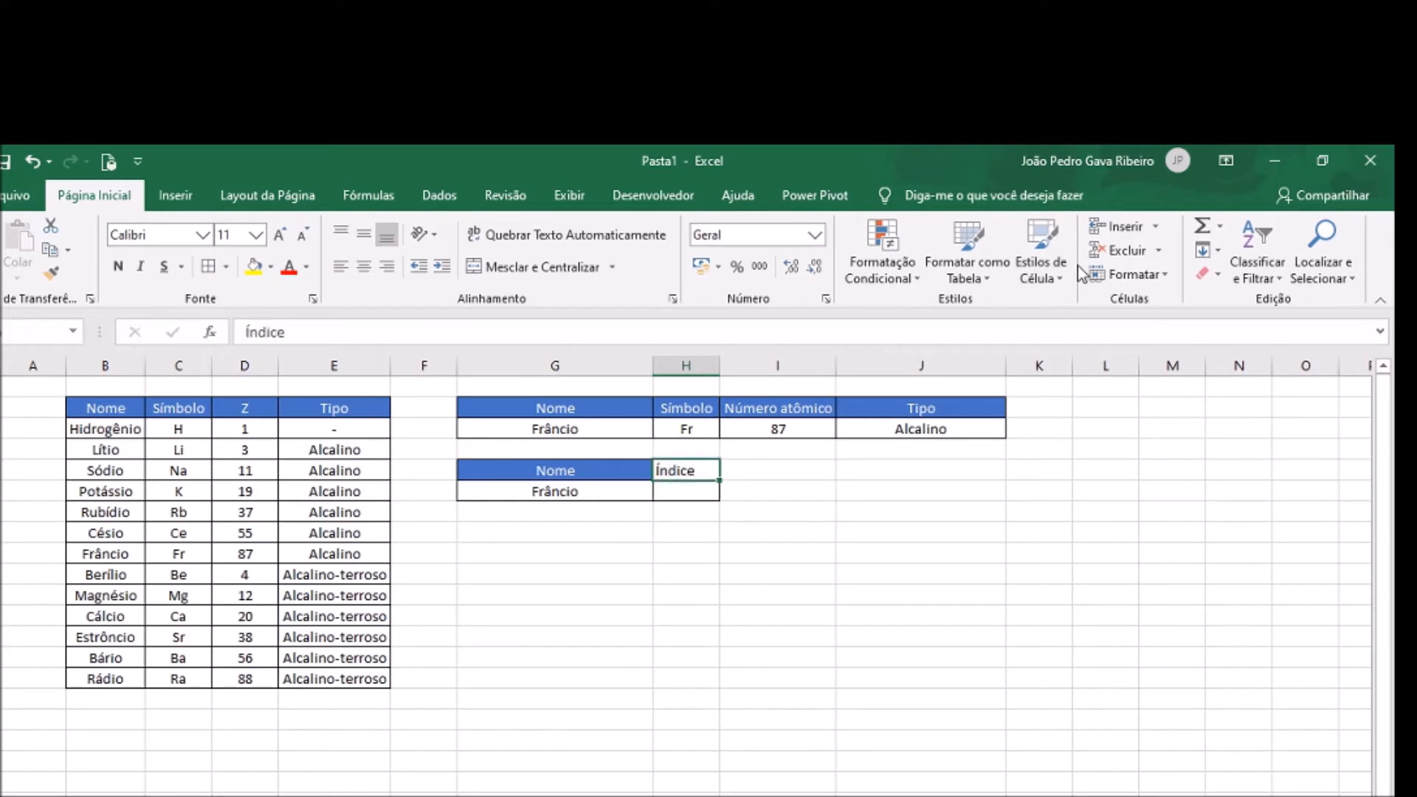
pyautogui.click(1055, 264)
pyautogui.click(771, 595)
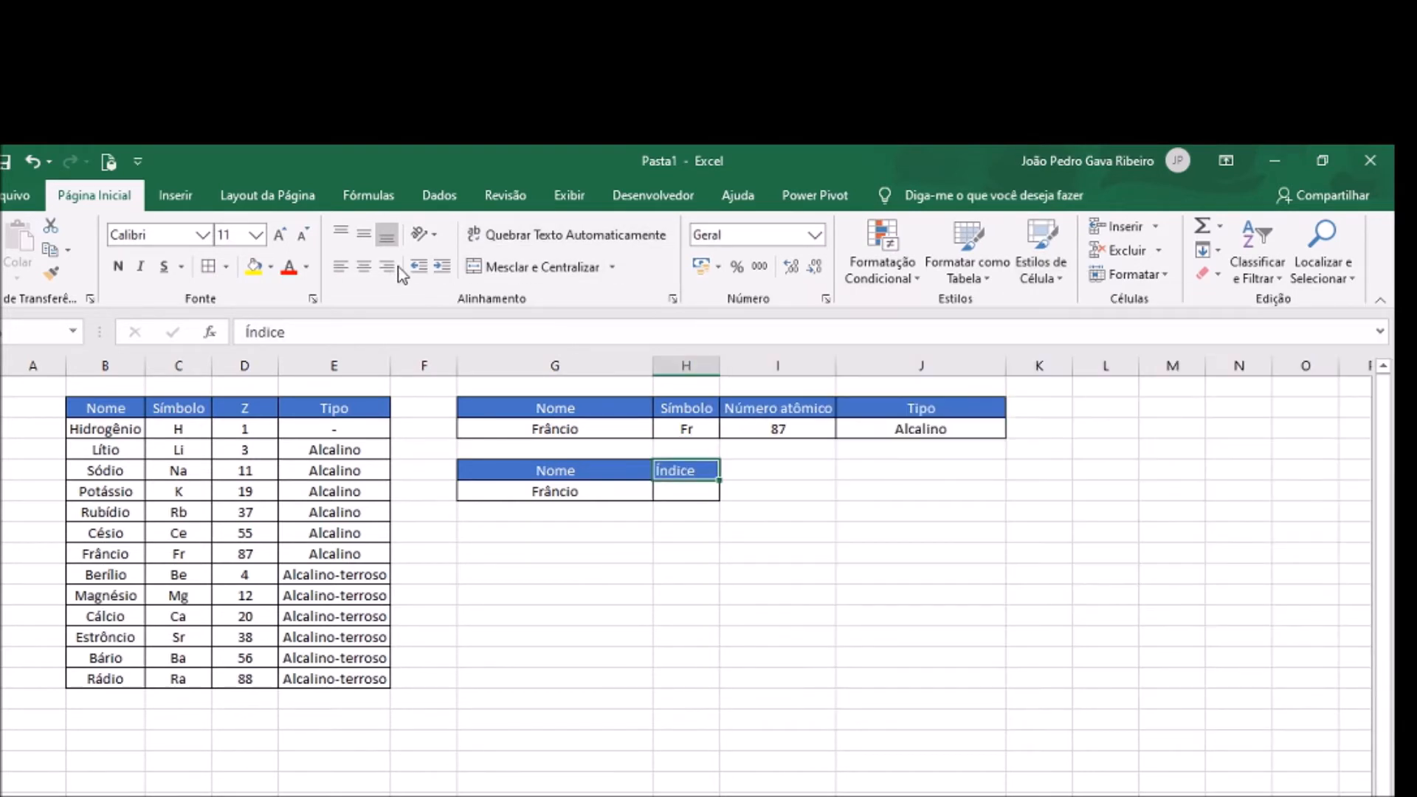
pyautogui.moveTo(660, 493); pyautogui.dragTo(582, 465)
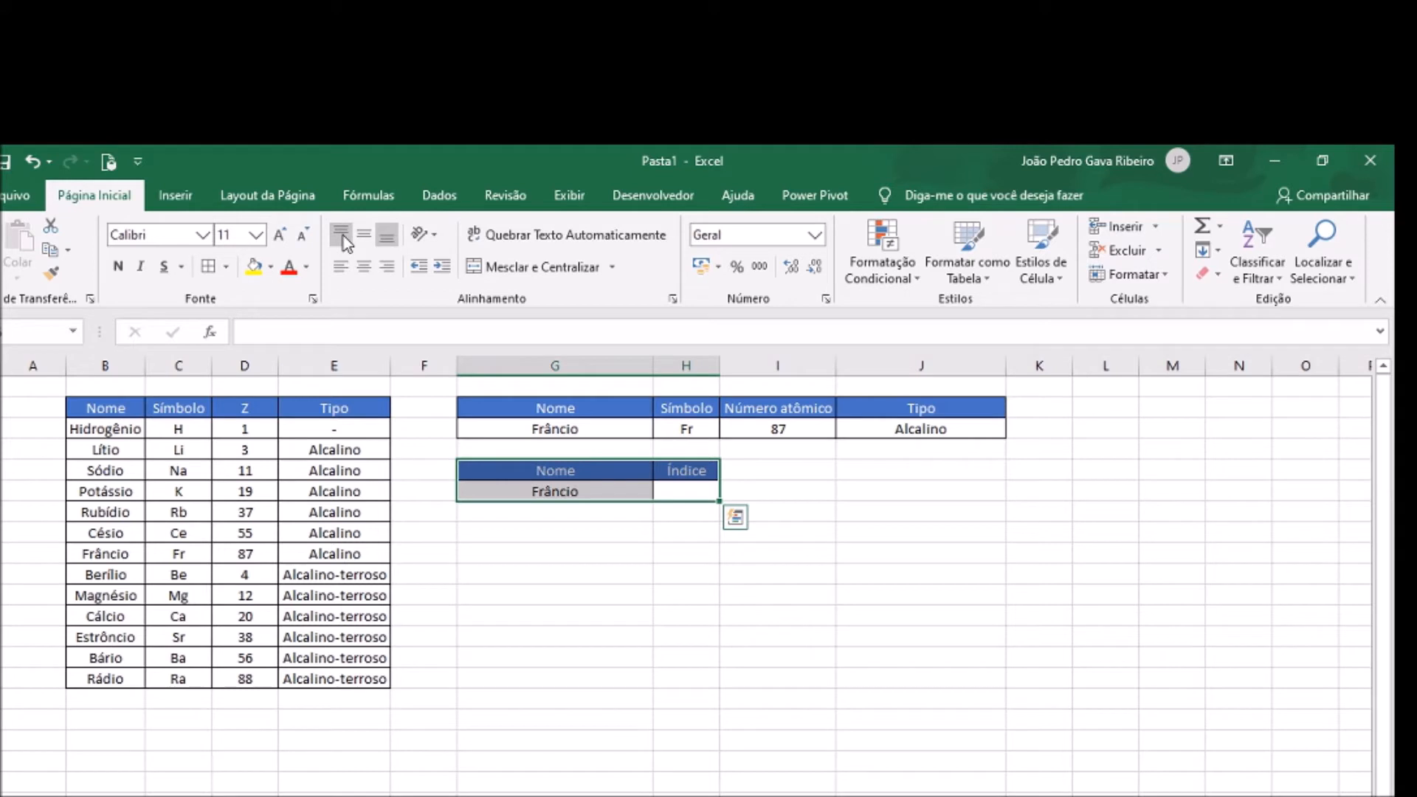
# Begin a CORRESP formula in cell H6 with the absolute reference $G$6 as the lookup value
pyautogui.click(688, 493)
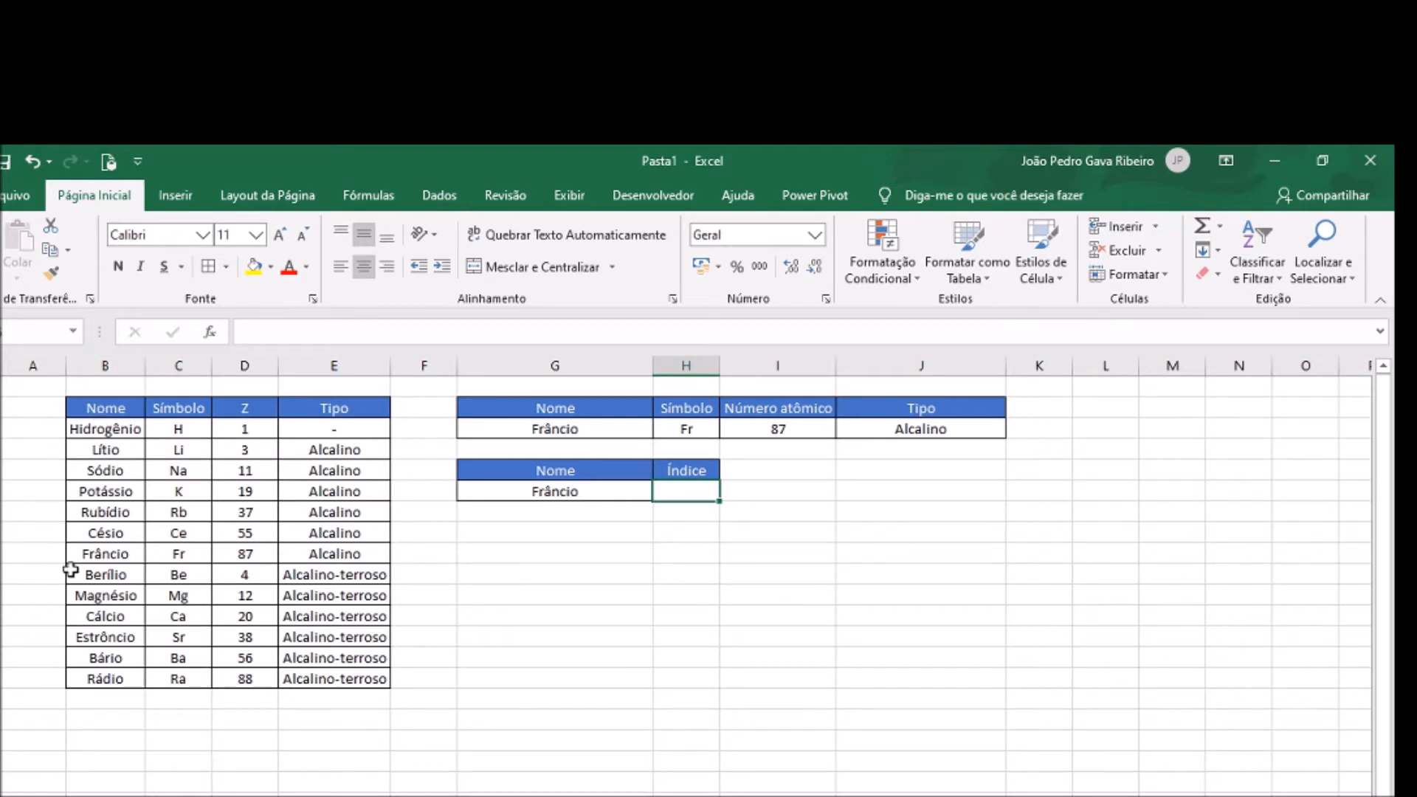
pyautogui.write('CORRESP(')
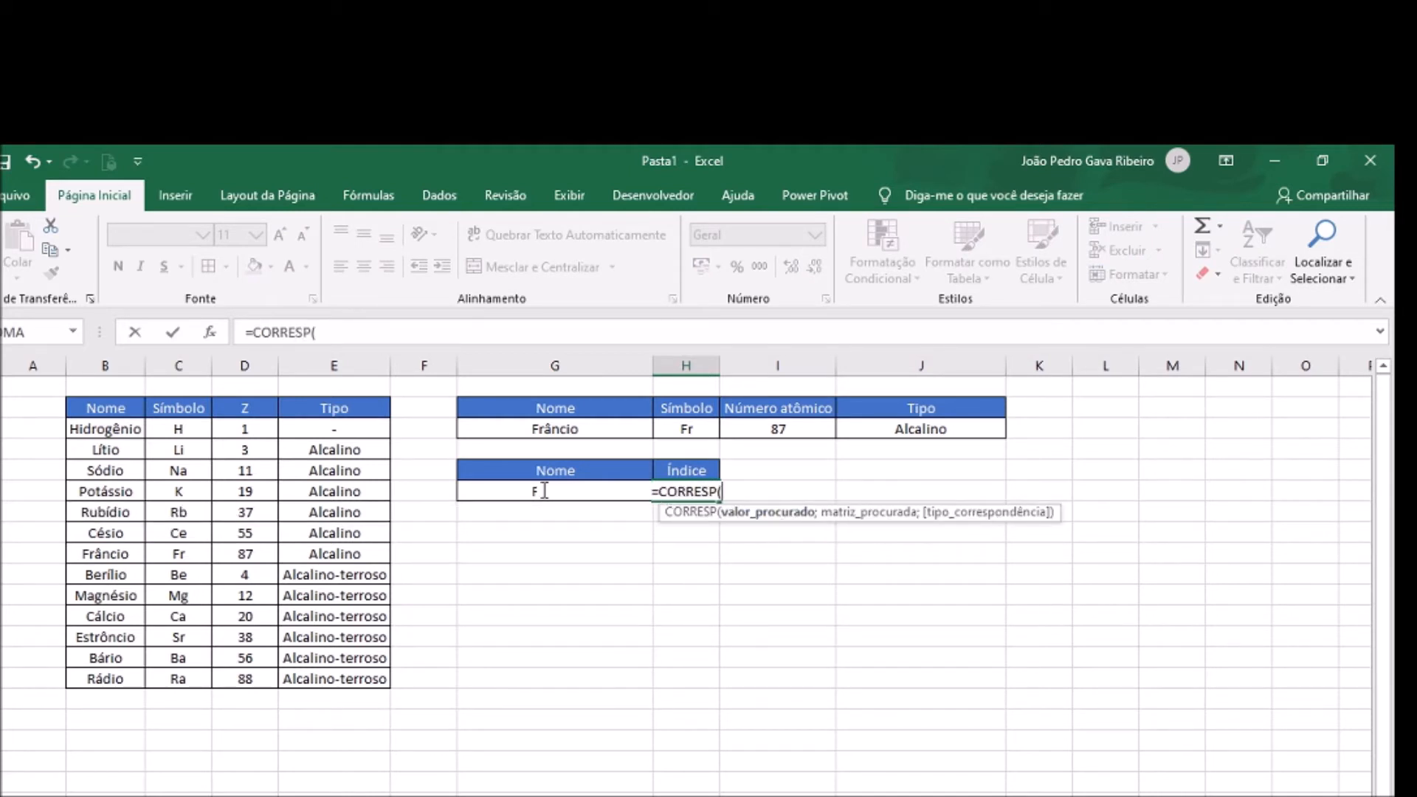
pyautogui.click(513, 491)
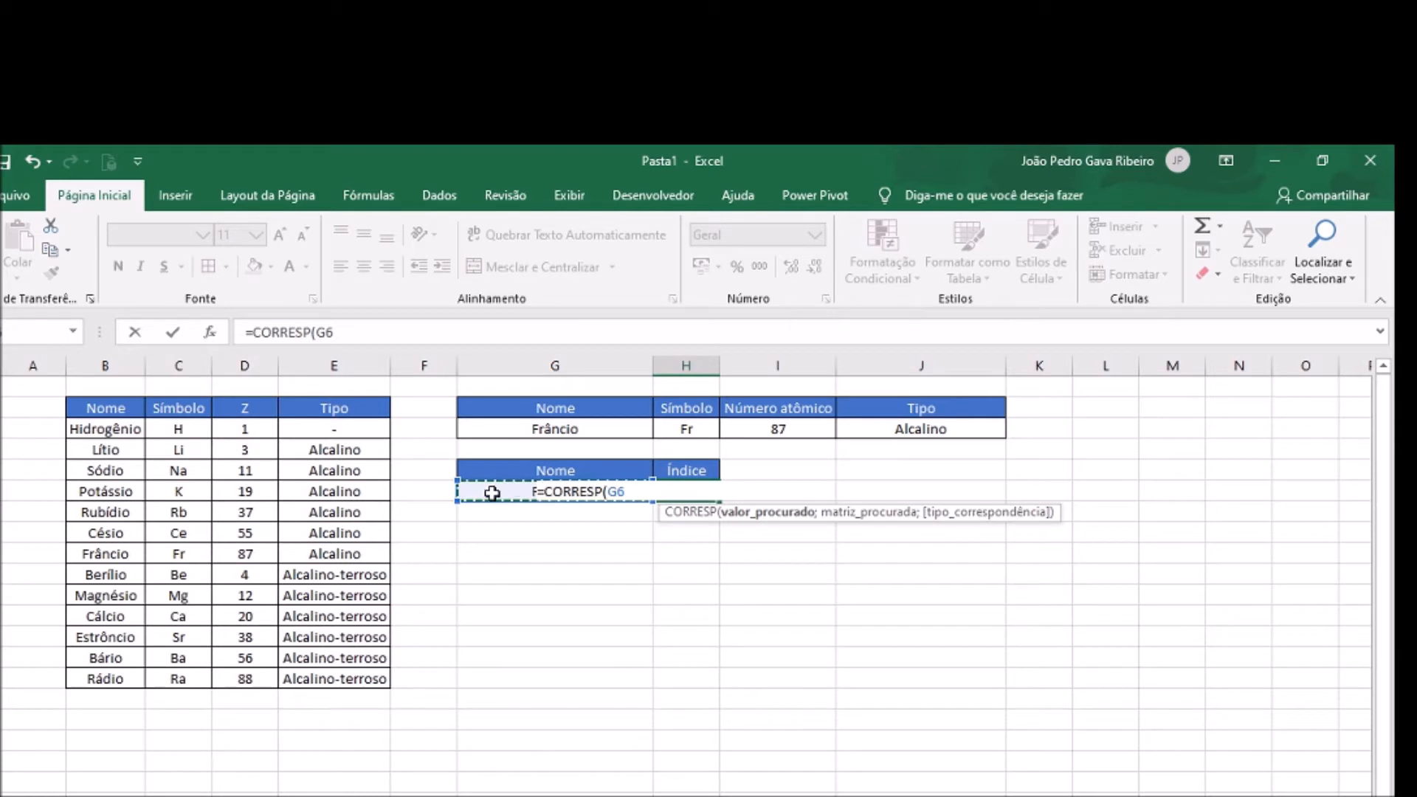
pyautogui.click(320, 331)
pyautogui.press('F4')
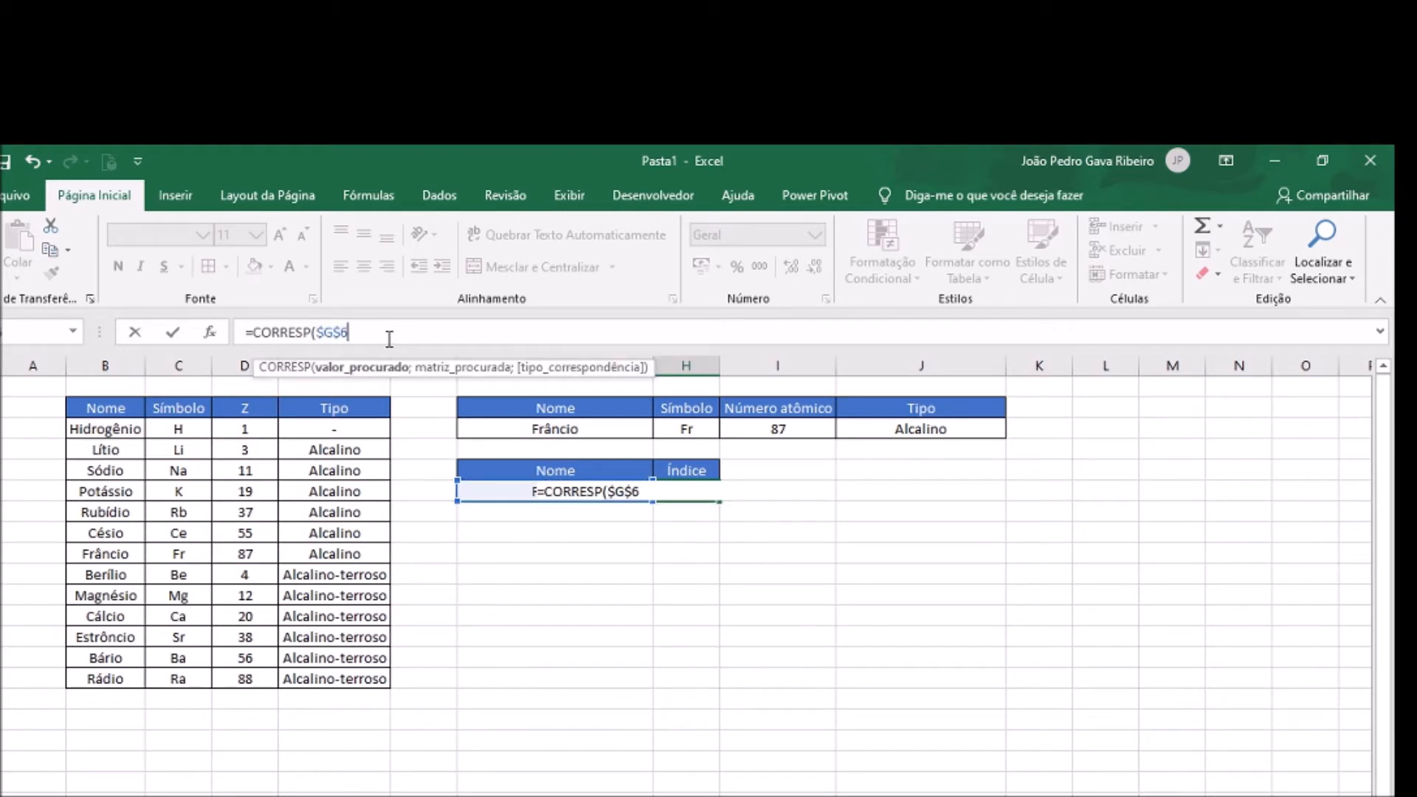
pyautogui.write(';')
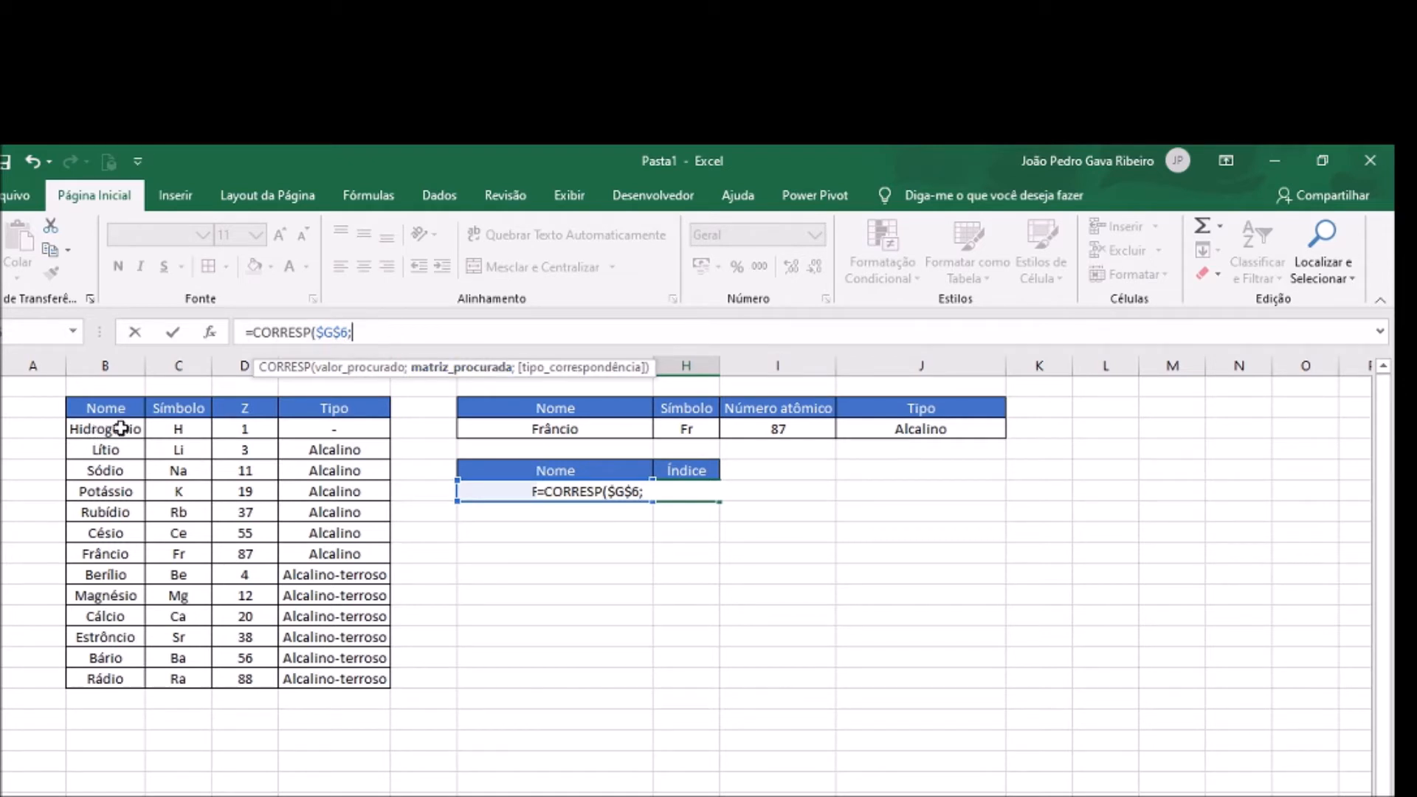
# Set the CORRESP lookup array to the element names as the absolute range $B$3:$B$15
pyautogui.moveTo(89, 439); pyautogui.dragTo(118, 677)
pyautogui.click(355, 334)
pyautogui.write('$')
pyautogui.press('Right')
pyautogui.write('$')
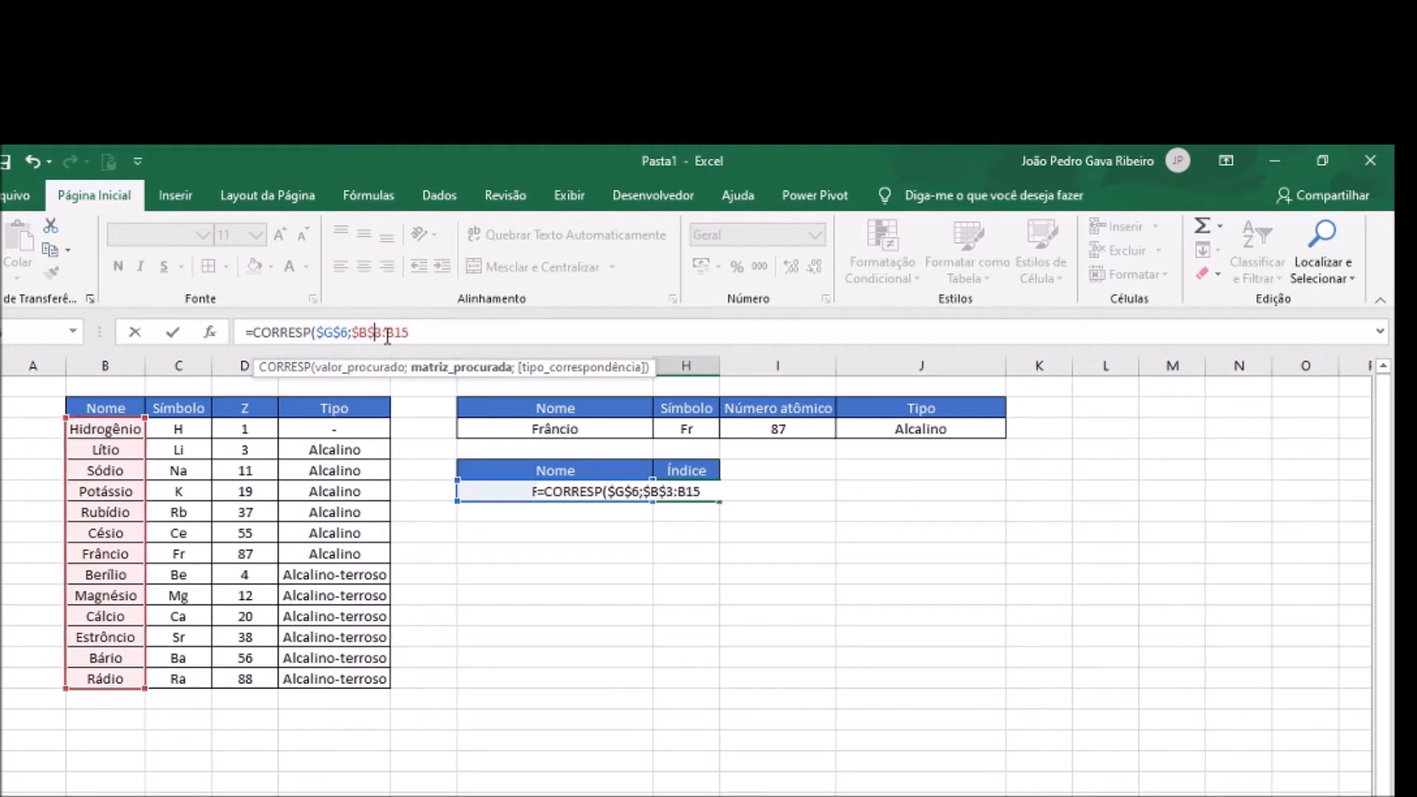
pyautogui.click(387, 333)
pyautogui.write('$G$')
pyautogui.click(443, 330)
pyautogui.write(';')
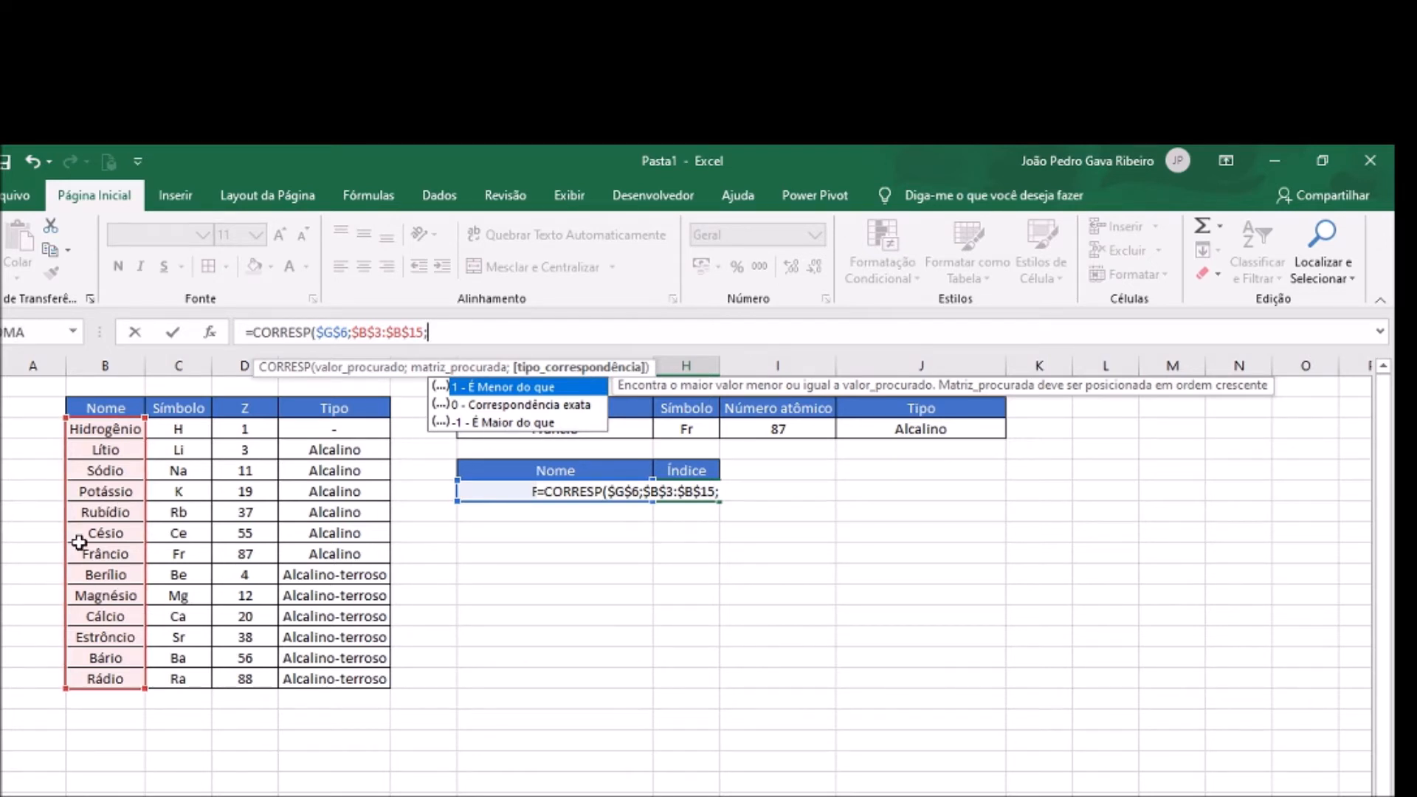
# Complete the CORRESP formula in H6 with match type 0 for an exact match
pyautogui.doubleClick(473, 406)
pyautogui.write(')')
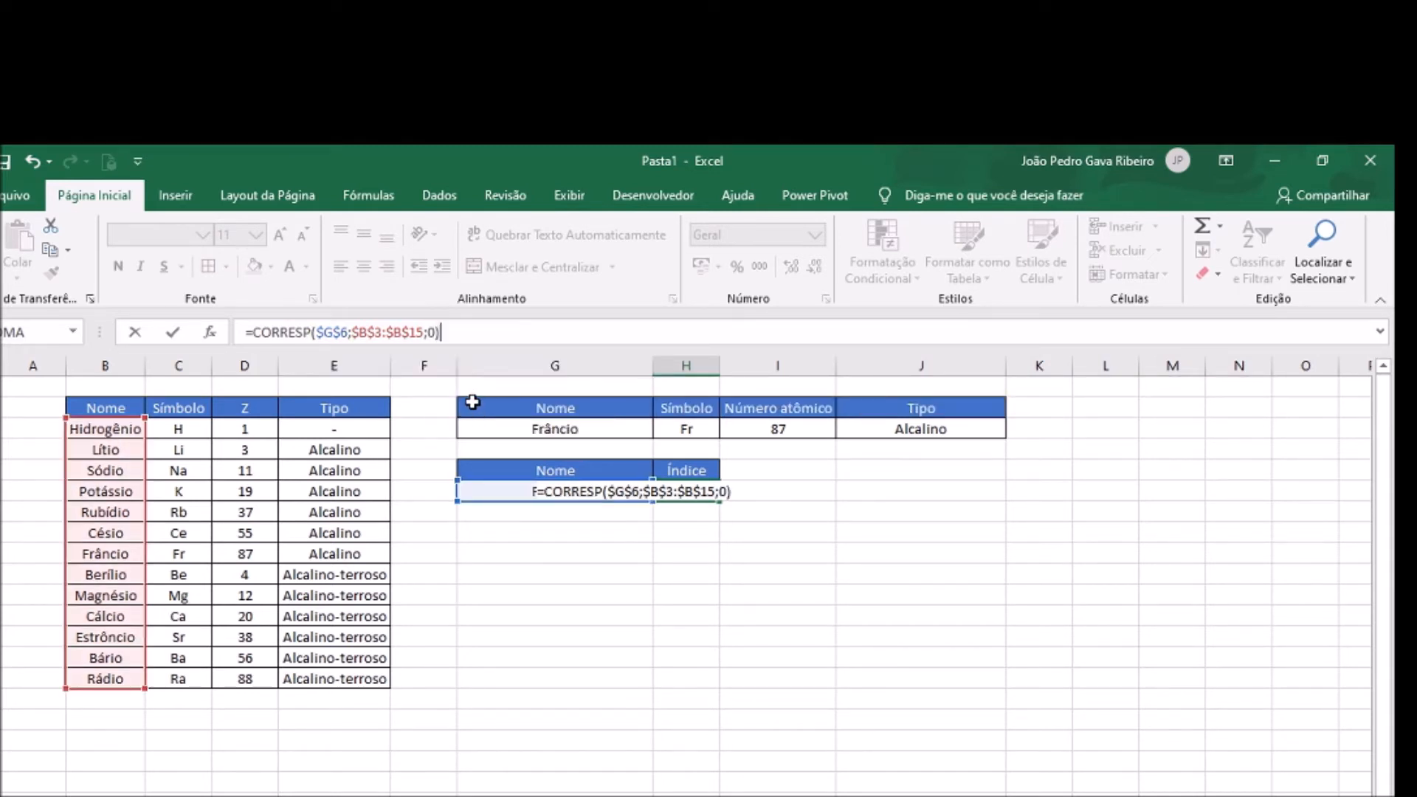
pyautogui.press('Return')
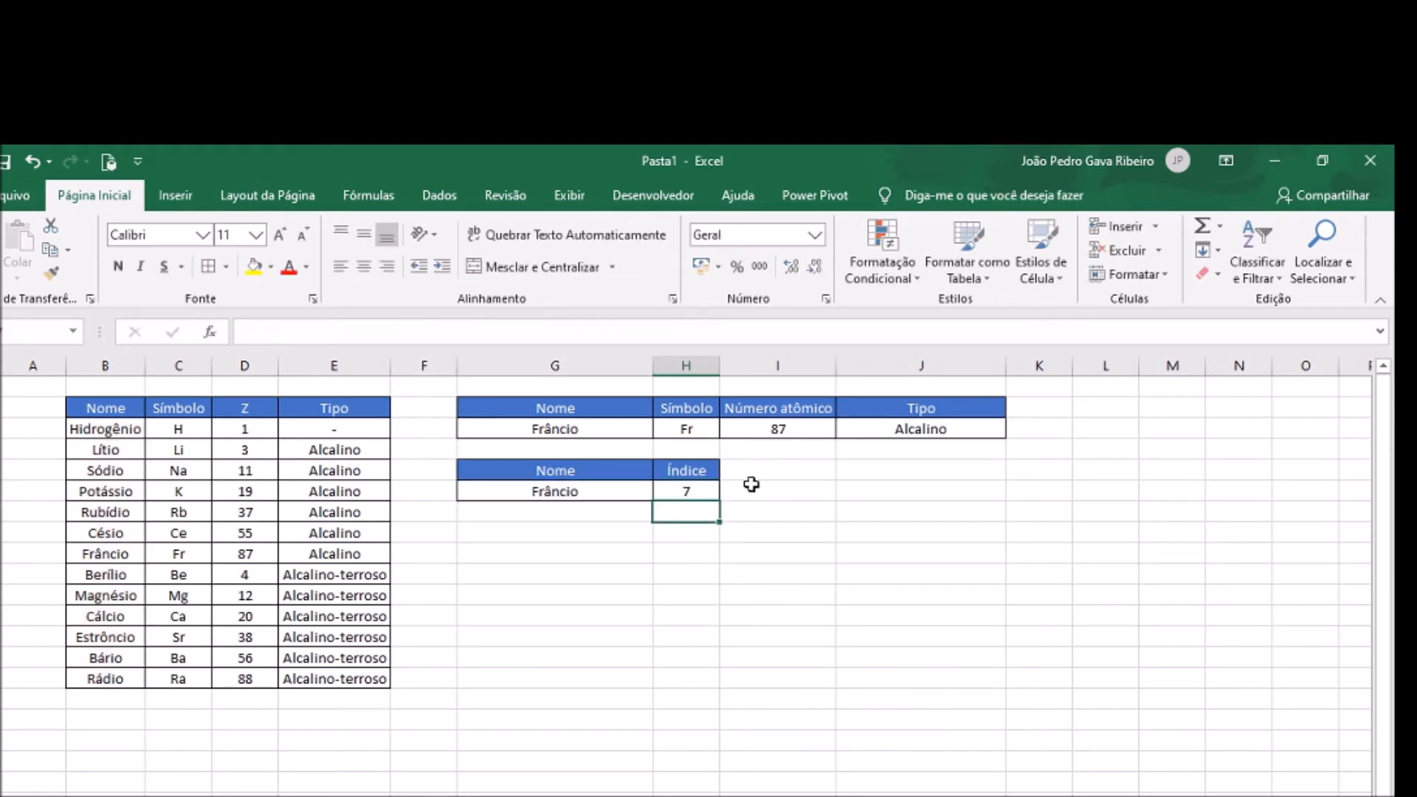
pyautogui.click(702, 486)
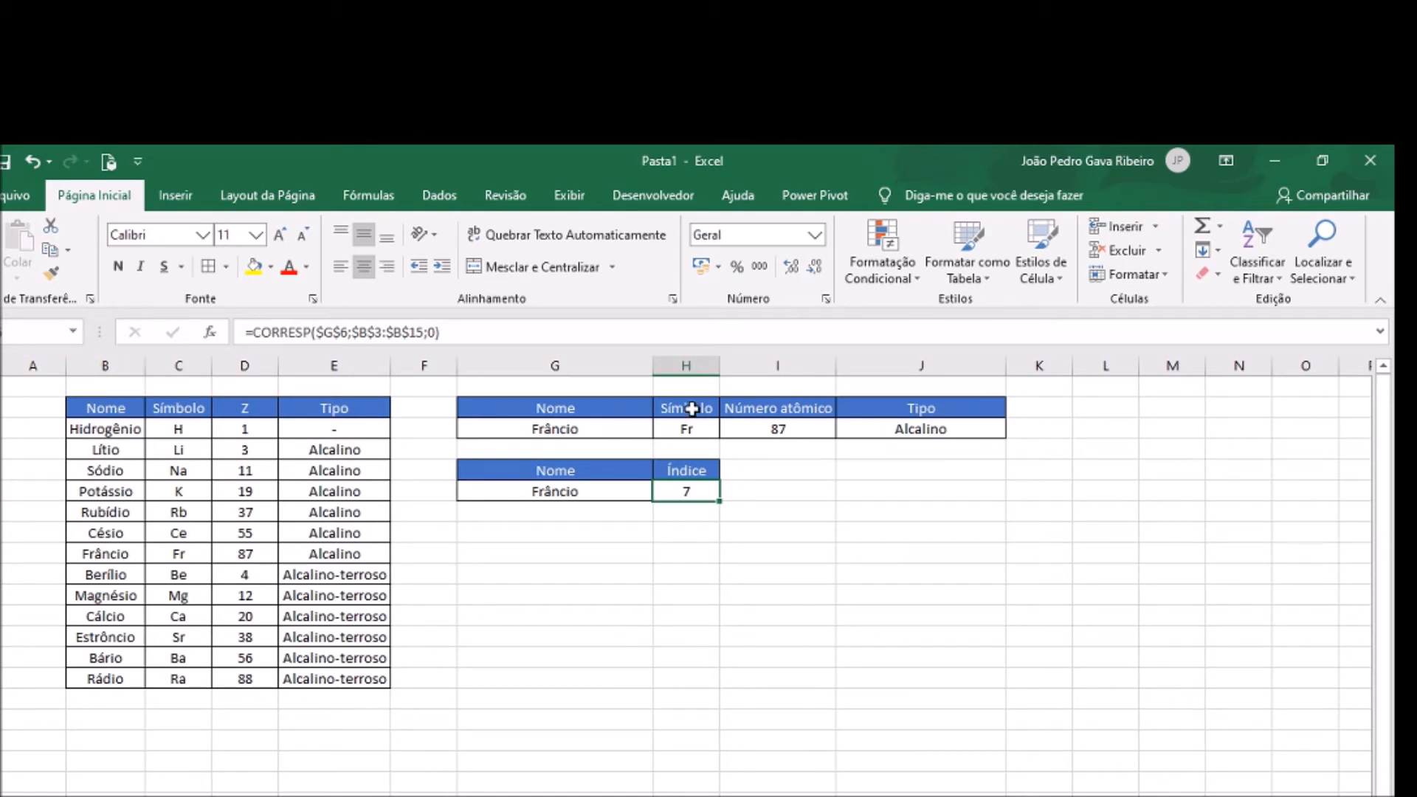
# Change the header in cell H5 to Símbolo
pyautogui.click(862, 602)
pyautogui.click(671, 474)
pyautogui.write('Símbolo')
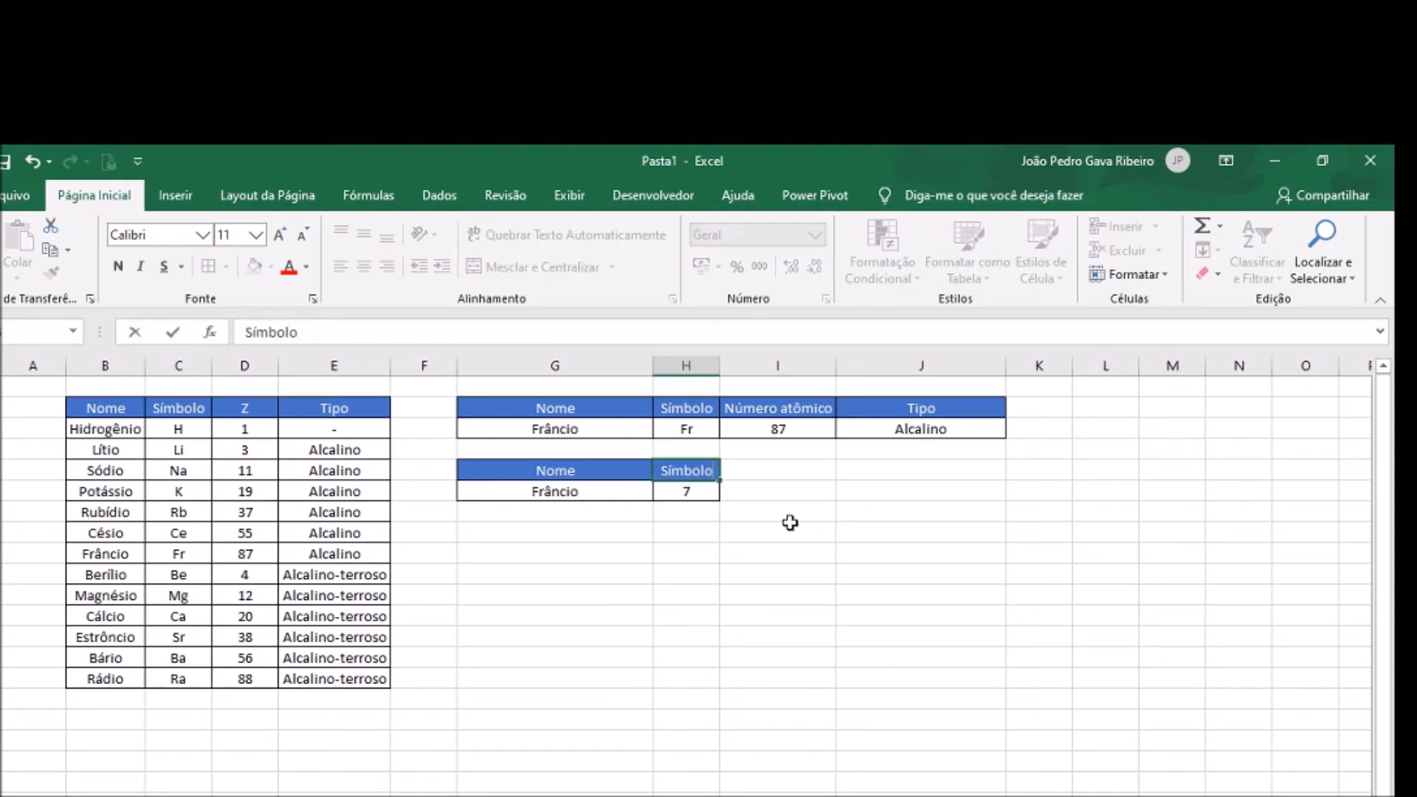
pyautogui.press('Return')
# Wrap the CORRESP formula in H6 in a CONCAT function with the column letter "C" as its first text
pyautogui.click(250, 332)
pyautogui.write('CONCAT(')
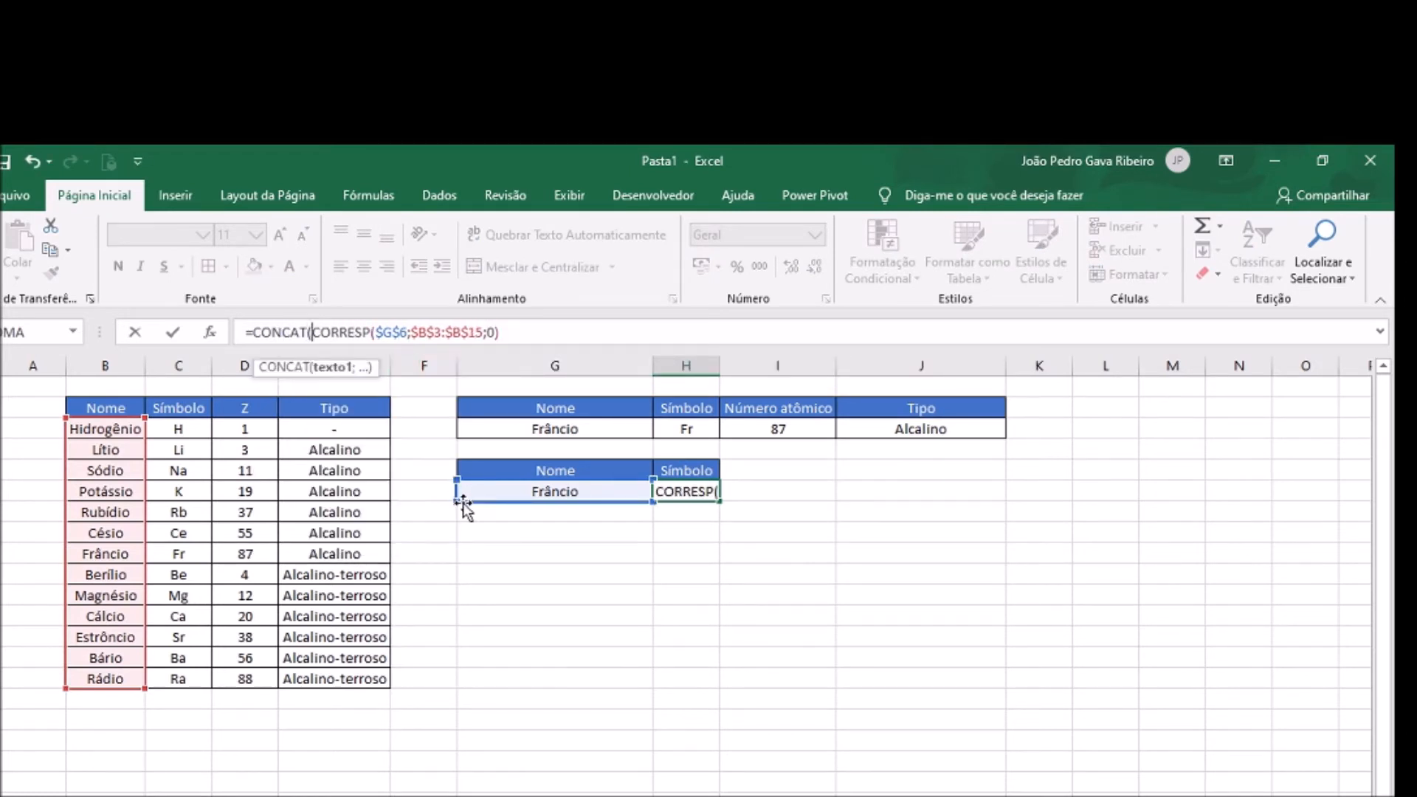
pyautogui.write('"')
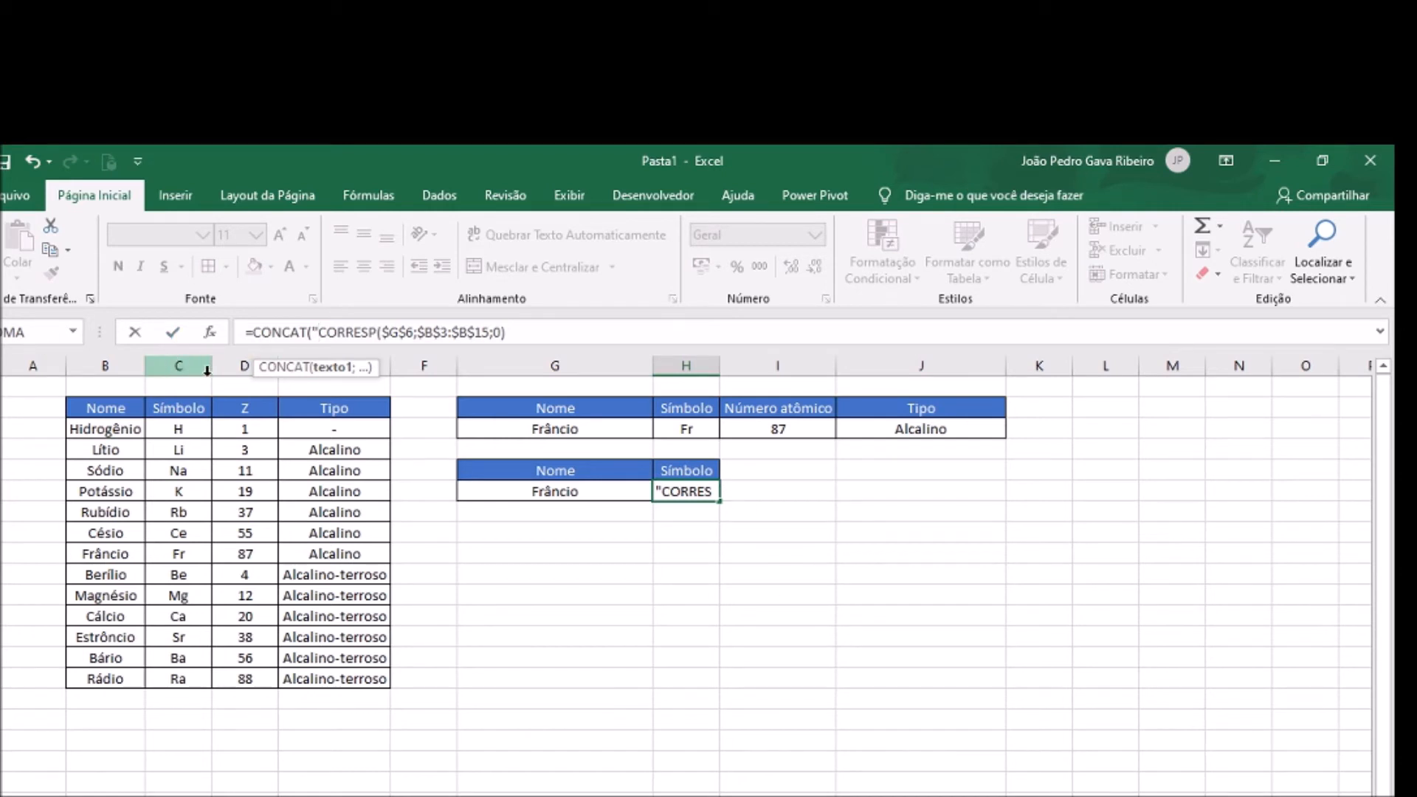
pyautogui.write('C"')
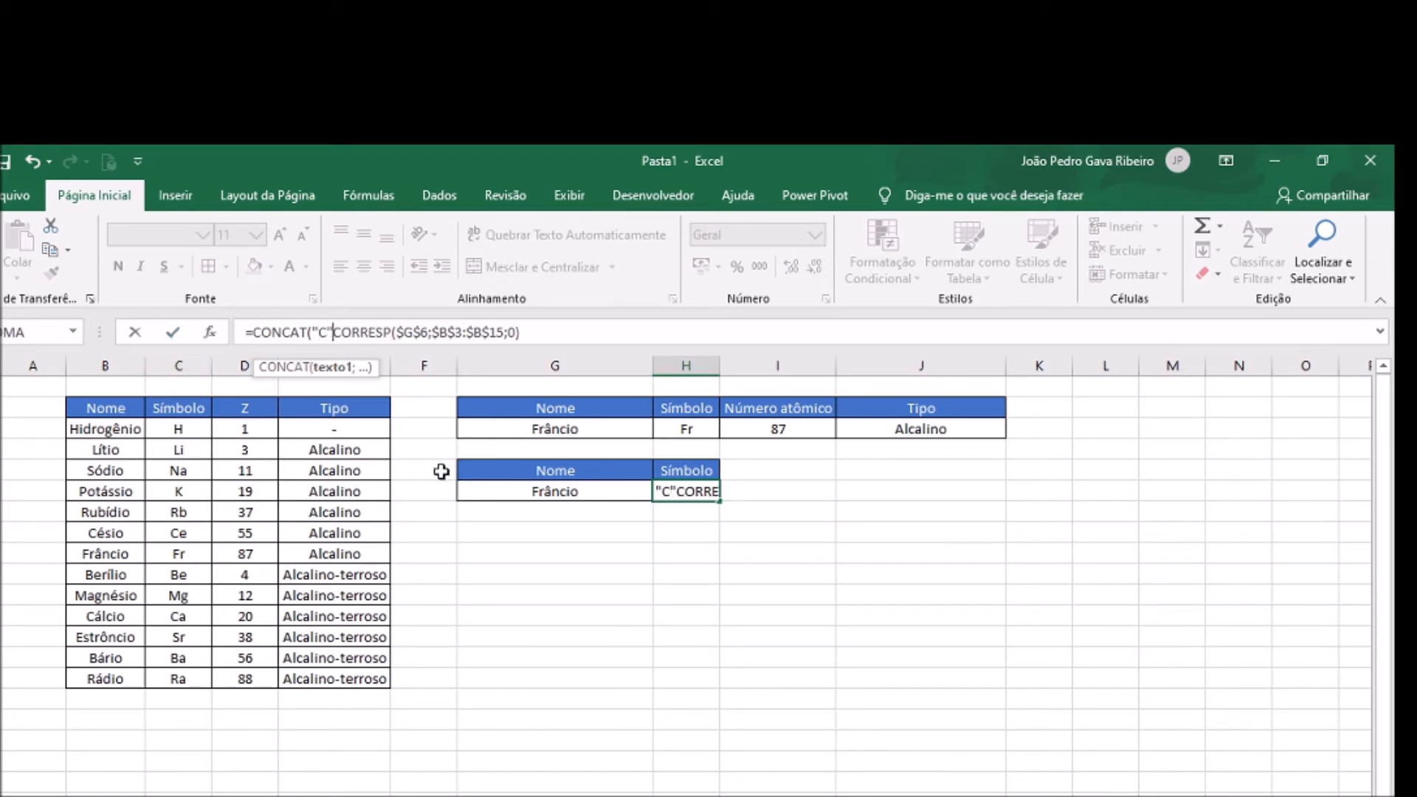
pyautogui.write(';')
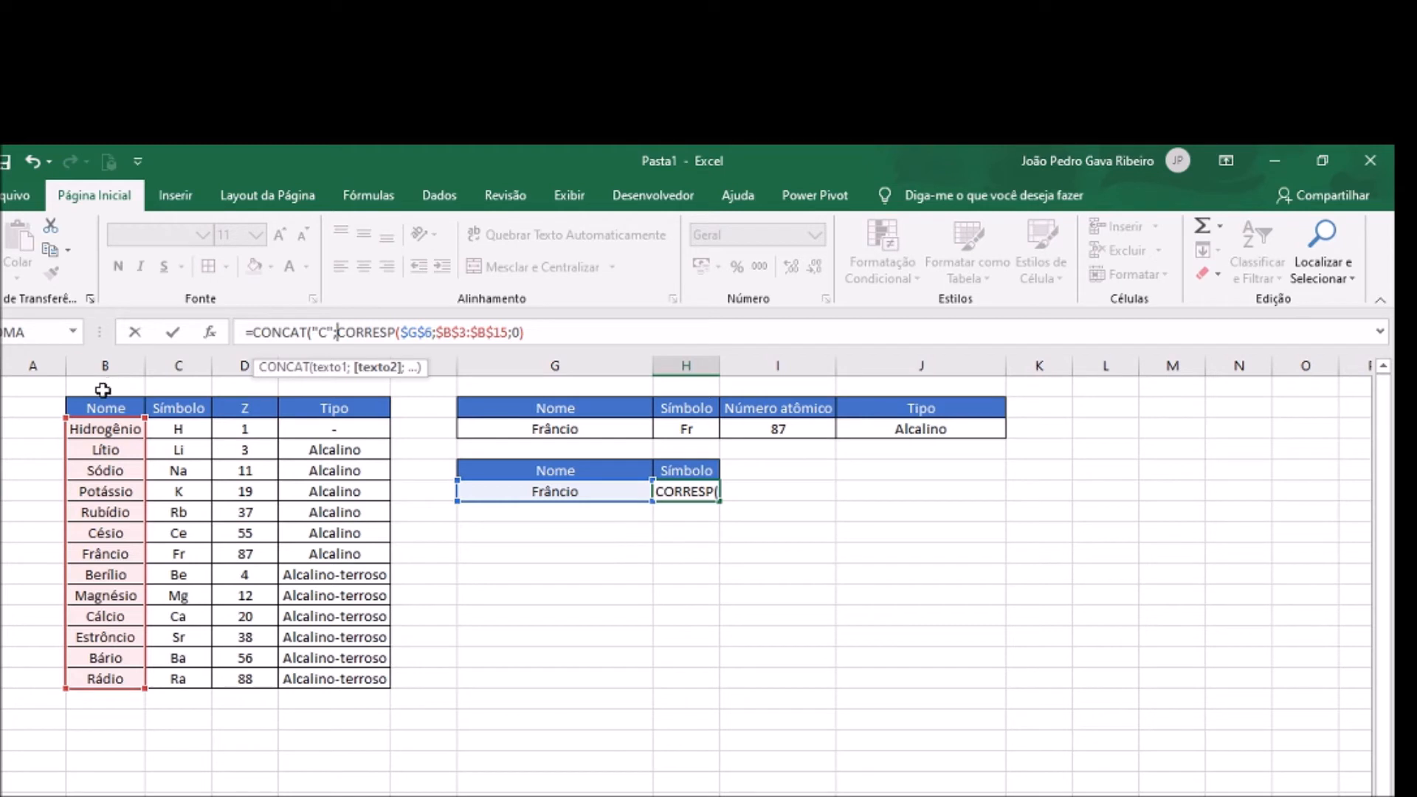
# Add 2 to the CORRESP result inside the H6 formula and complete CONCAT so it builds the symbol's cell address
pyautogui.click(530, 329)
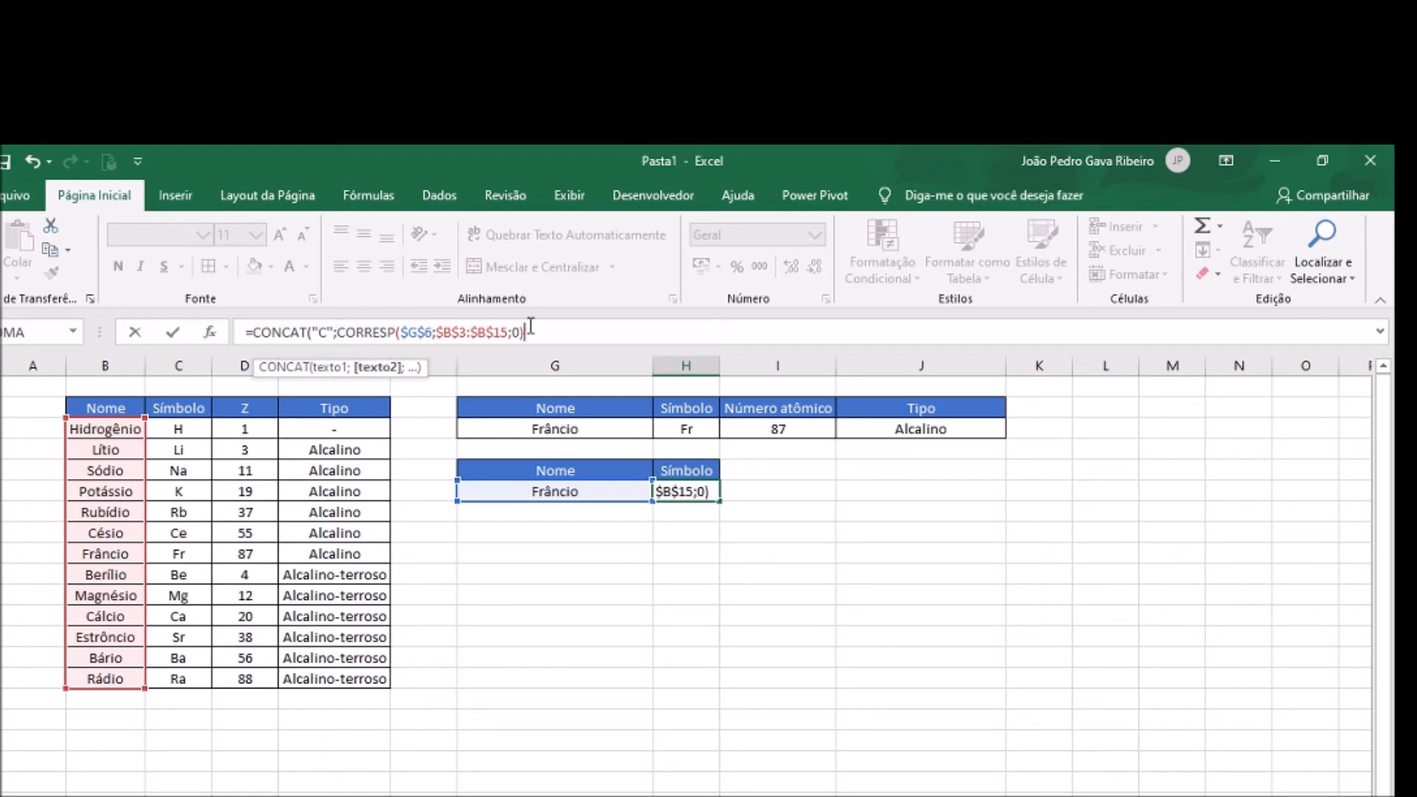
pyautogui.write('+2)')
pyautogui.press('Return')
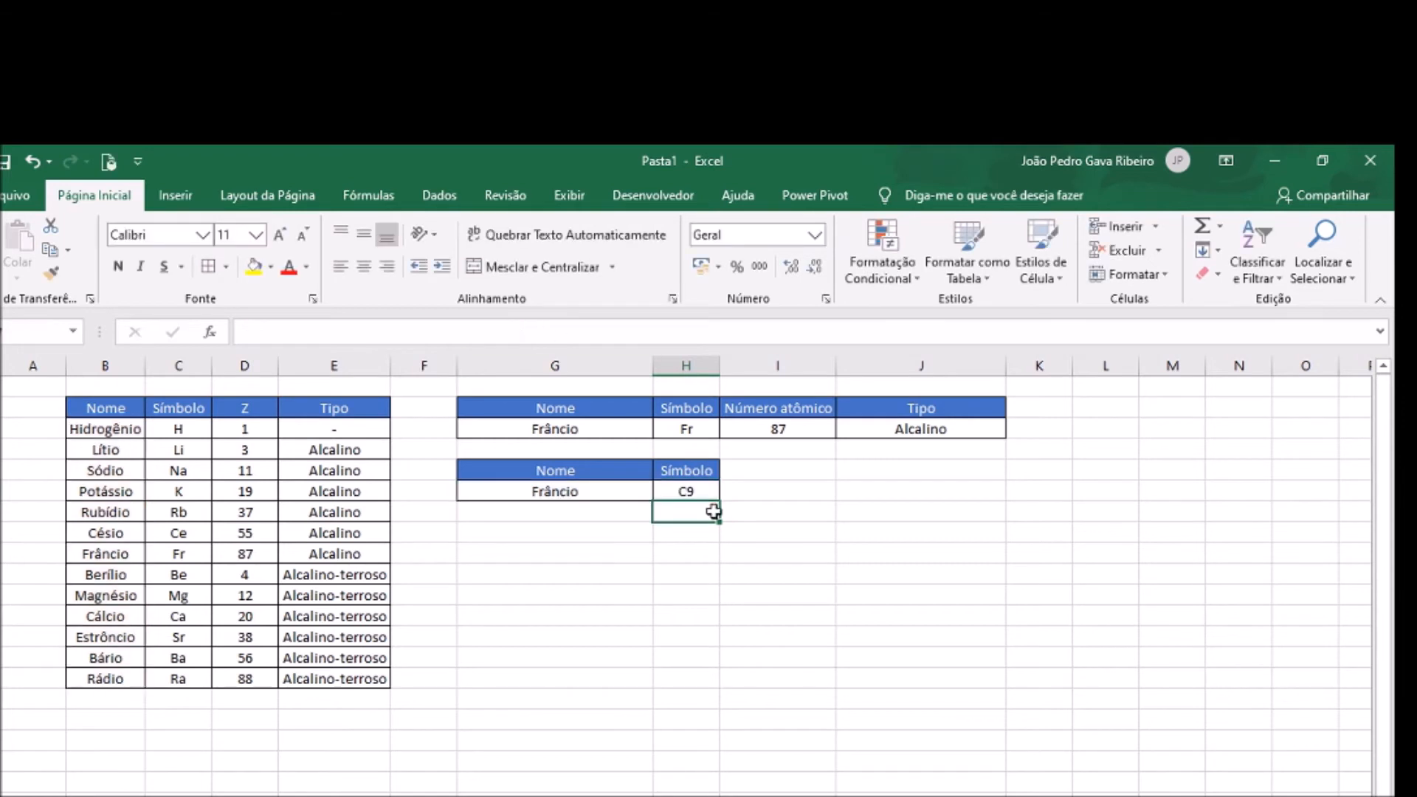
pyautogui.click(705, 489)
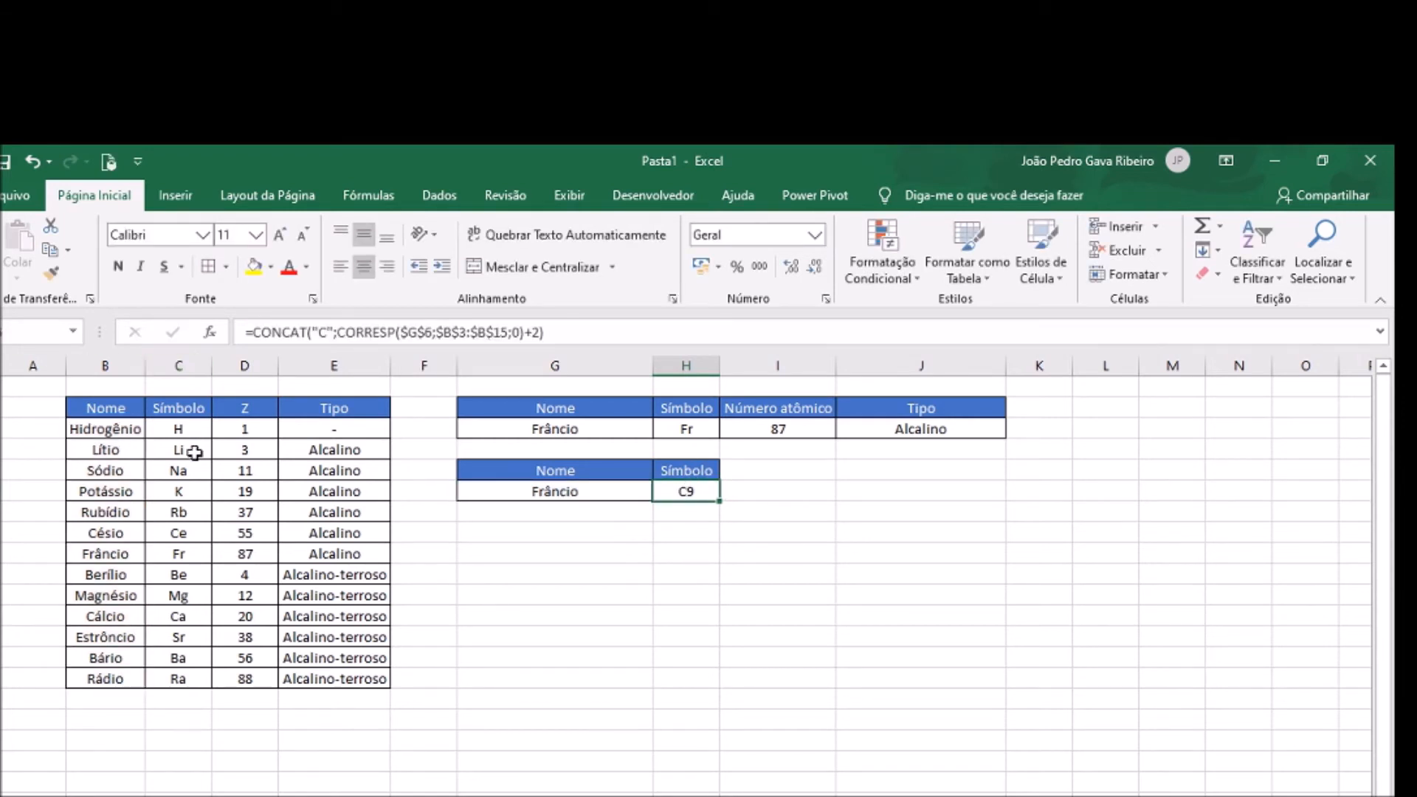
pyautogui.click(191, 548)
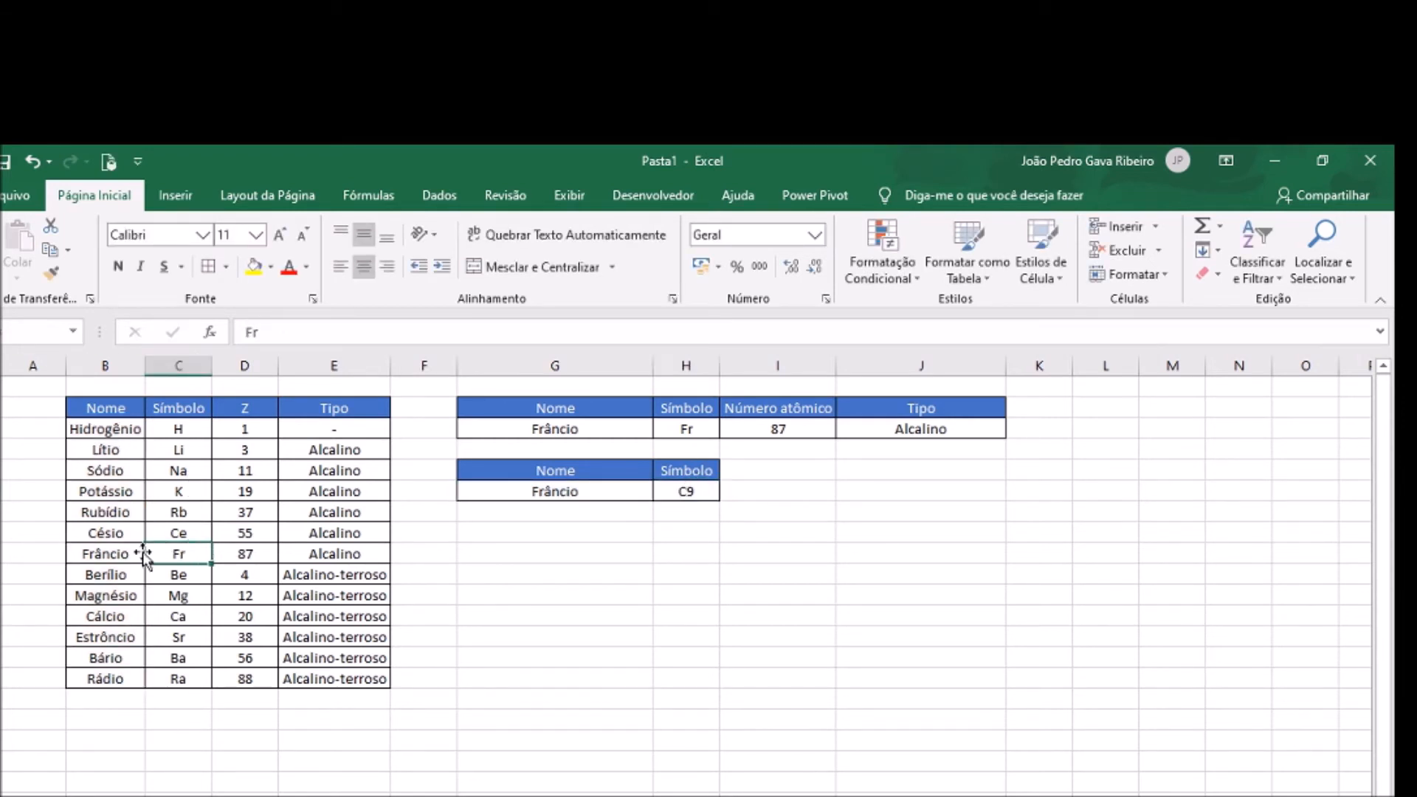
pyautogui.click(91, 555)
pyautogui.click(152, 553)
# Enclose the CONCAT formula in H6 in INDIRETO so it returns the content of the built cell address
pyautogui.click(683, 490)
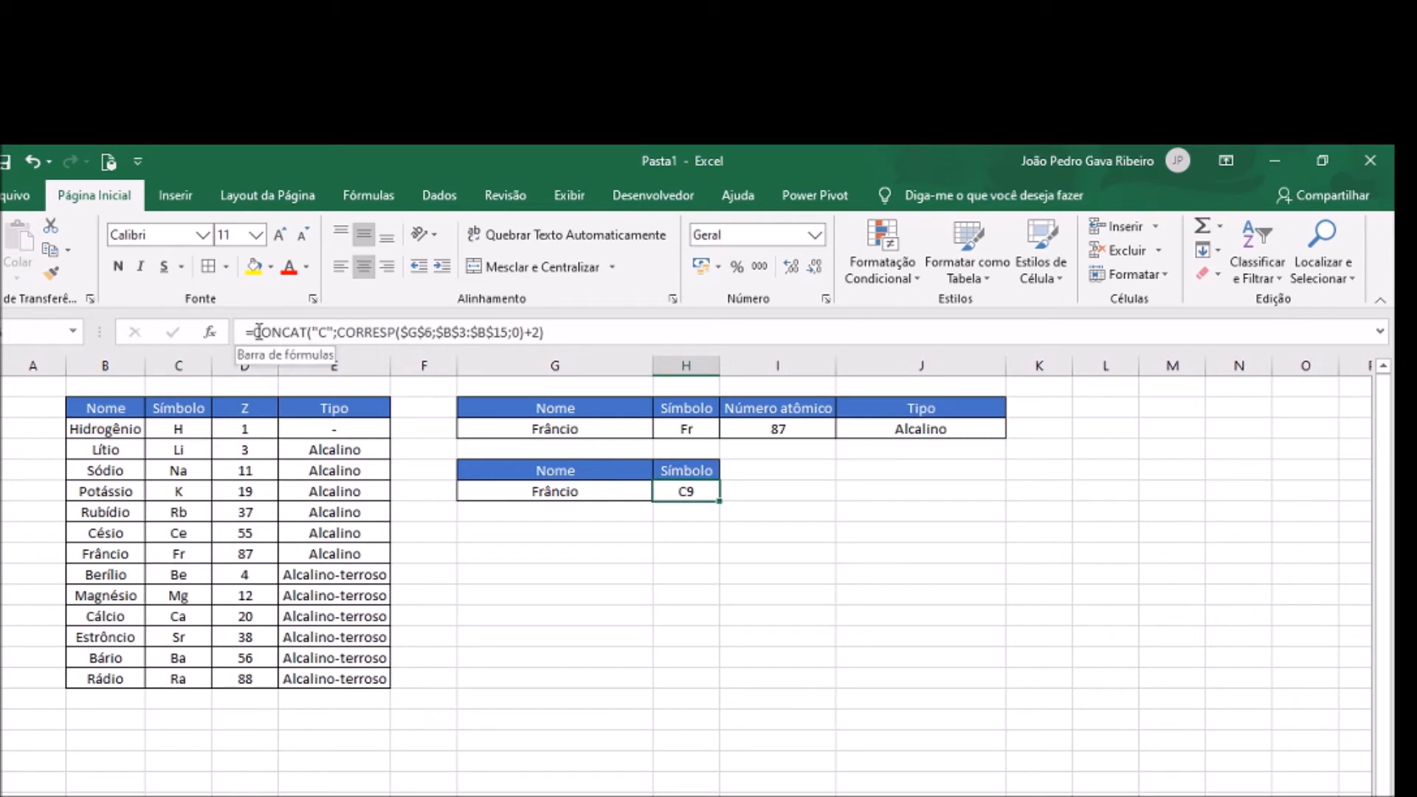
pyautogui.click(253, 333)
pyautogui.click(259, 341)
pyautogui.write('INDIRETO(')
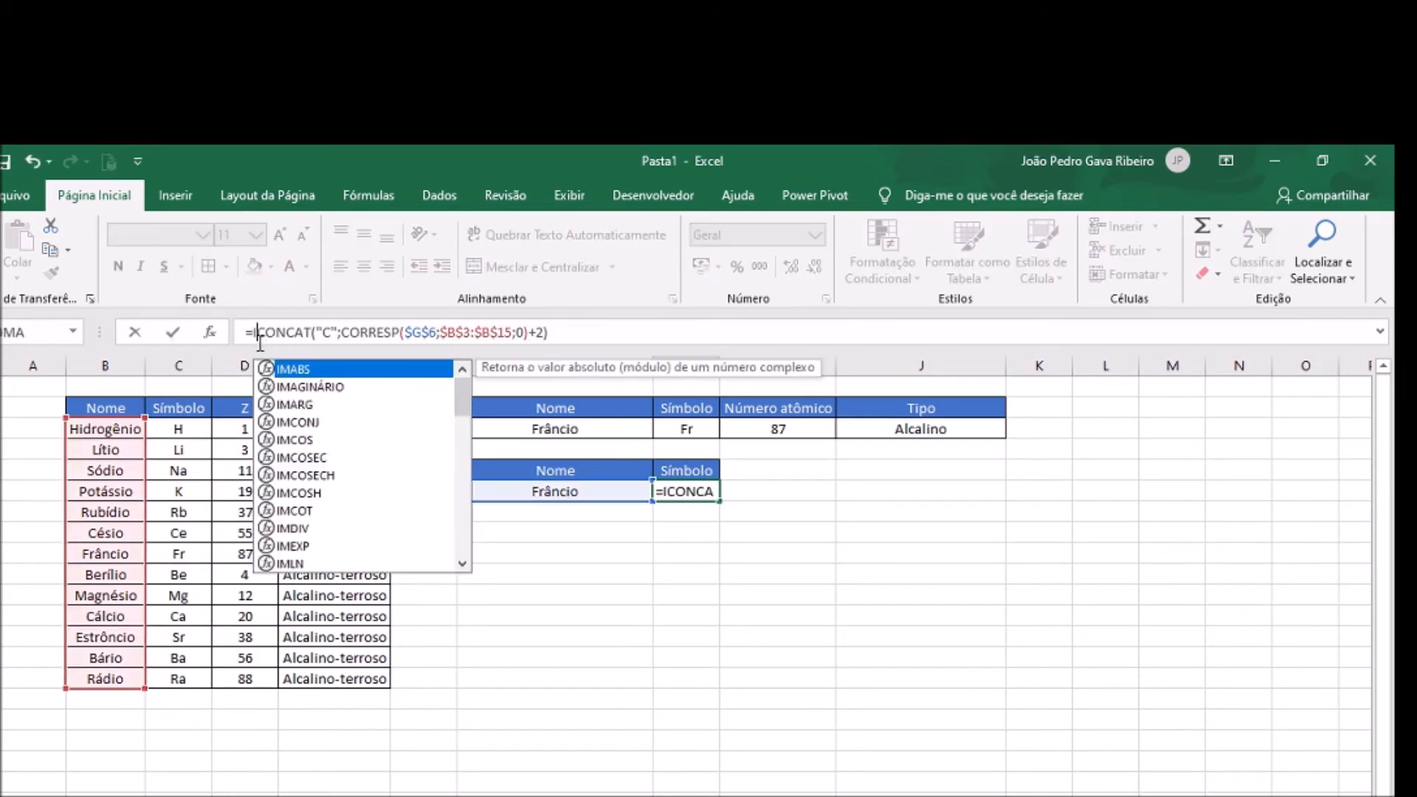
pyautogui.click(662, 326)
pyautogui.write(')')
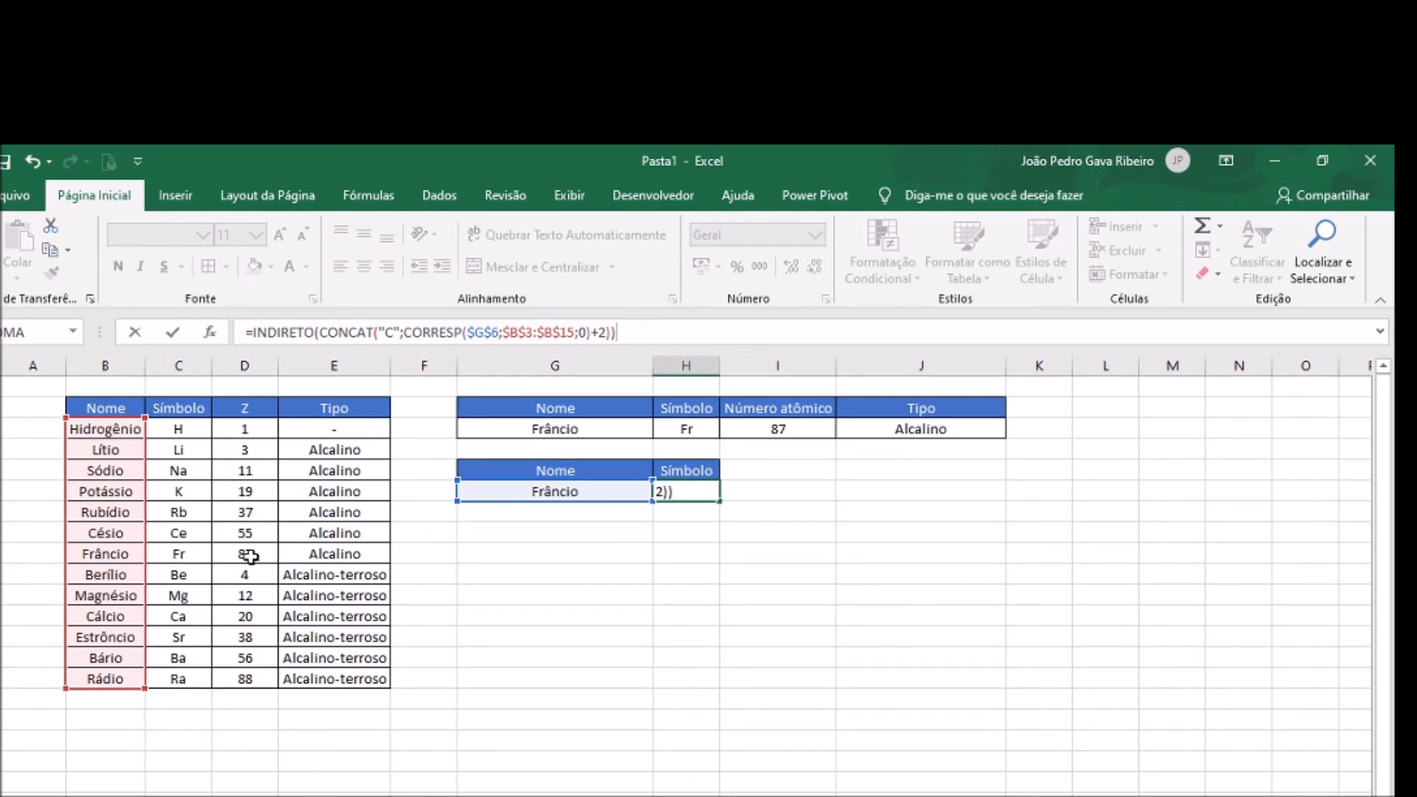
pyautogui.press('Return')
pyautogui.click(668, 488)
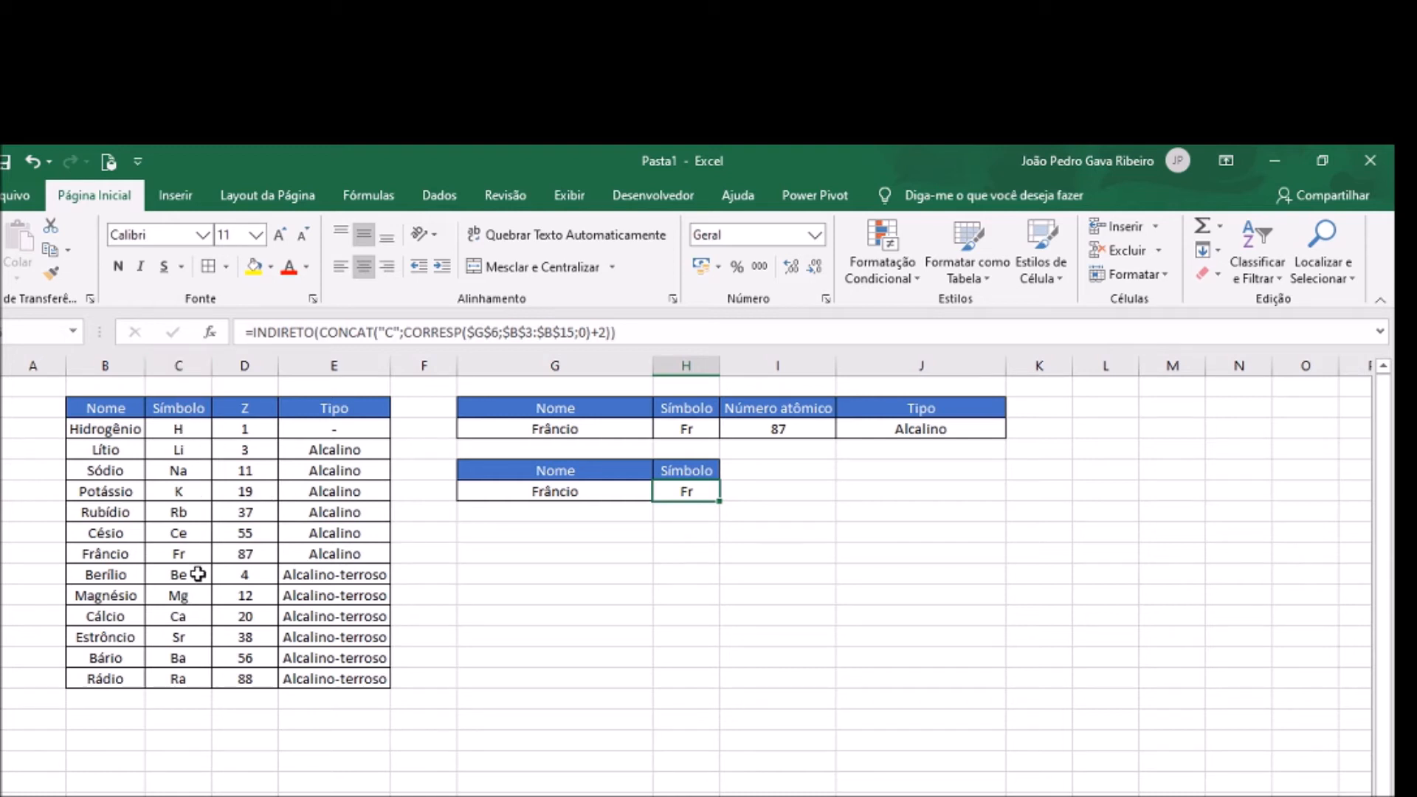
# Fill the header and formula of H5:H6 across to column J
pyautogui.click(727, 592)
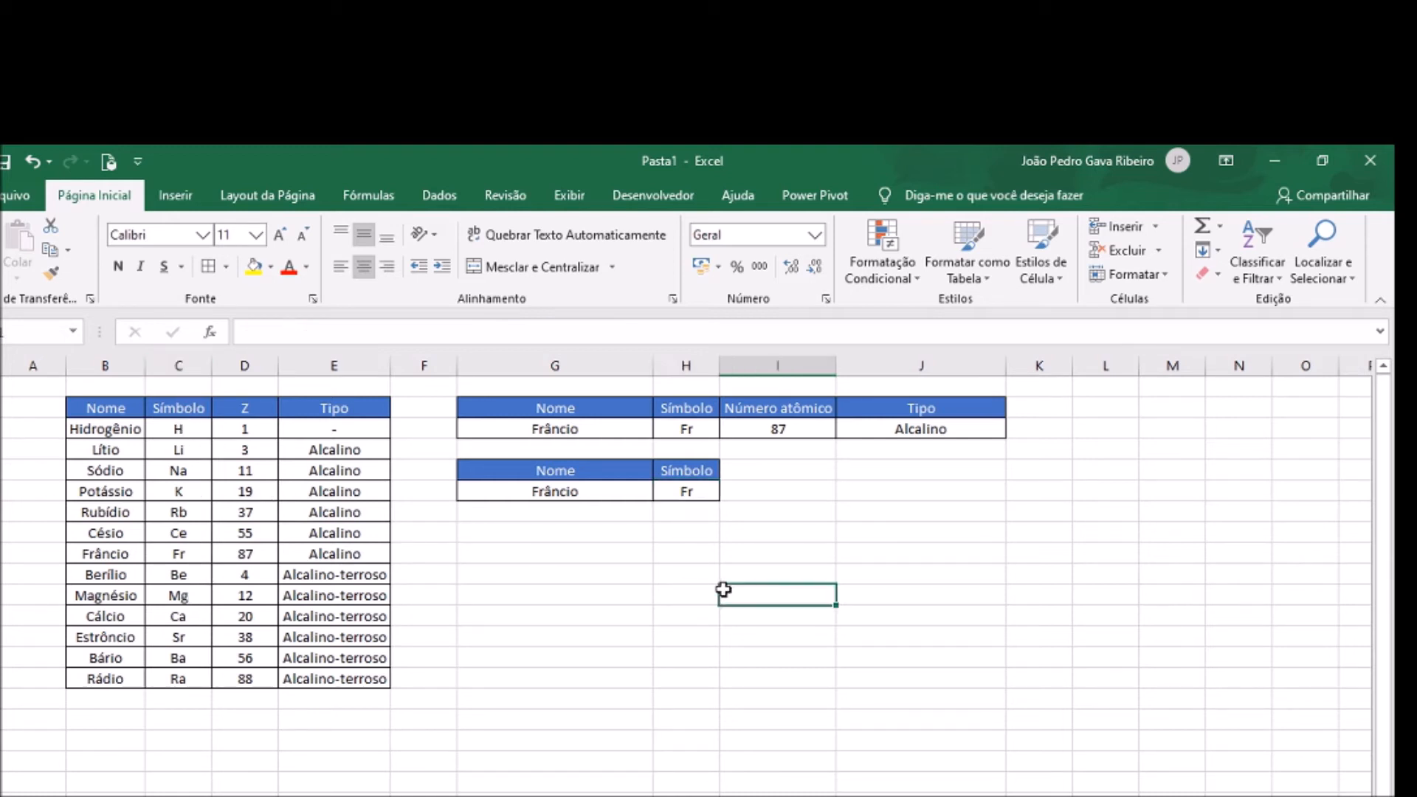
pyautogui.click(691, 494)
pyautogui.moveTo(707, 470); pyautogui.dragTo(849, 487)
# Change the column letter in the INDIRETO formula of cell I6 to "D"
pyautogui.click(797, 495)
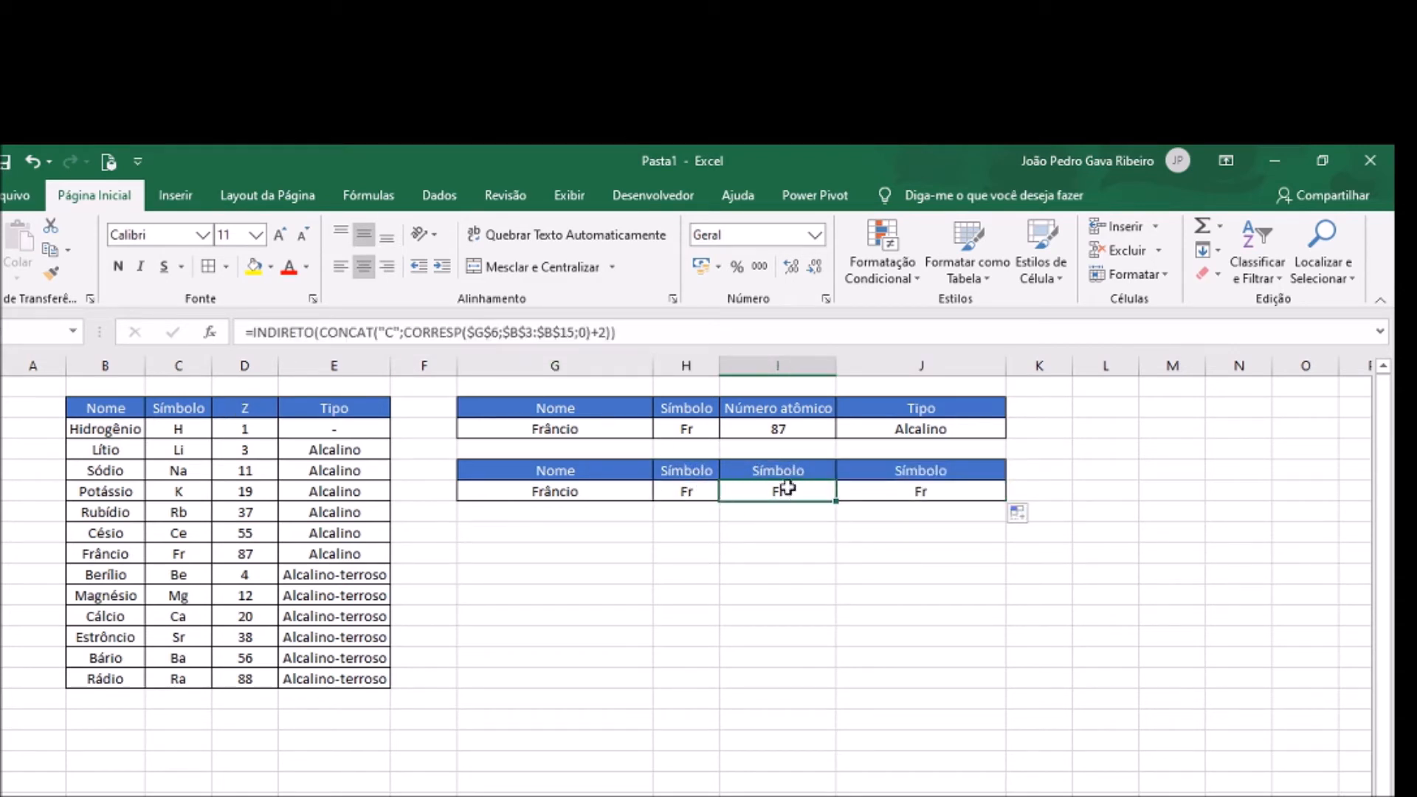
pyautogui.click(391, 332)
pyautogui.press('BackSpace')
pyautogui.write('D')
pyautogui.press('Return')
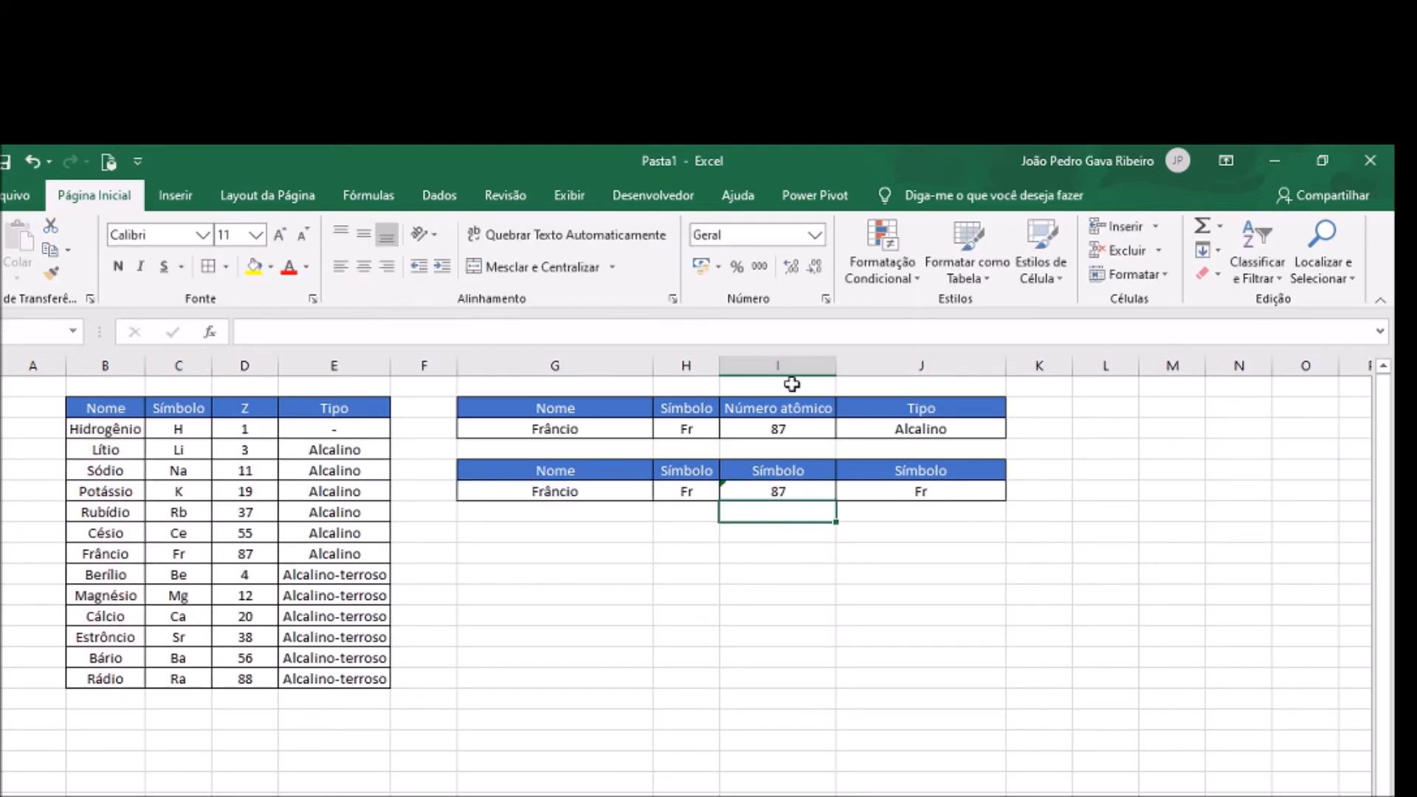
# Change the column letter in the INDIRETO formula of cell J6 to "E"
pyautogui.click(996, 490)
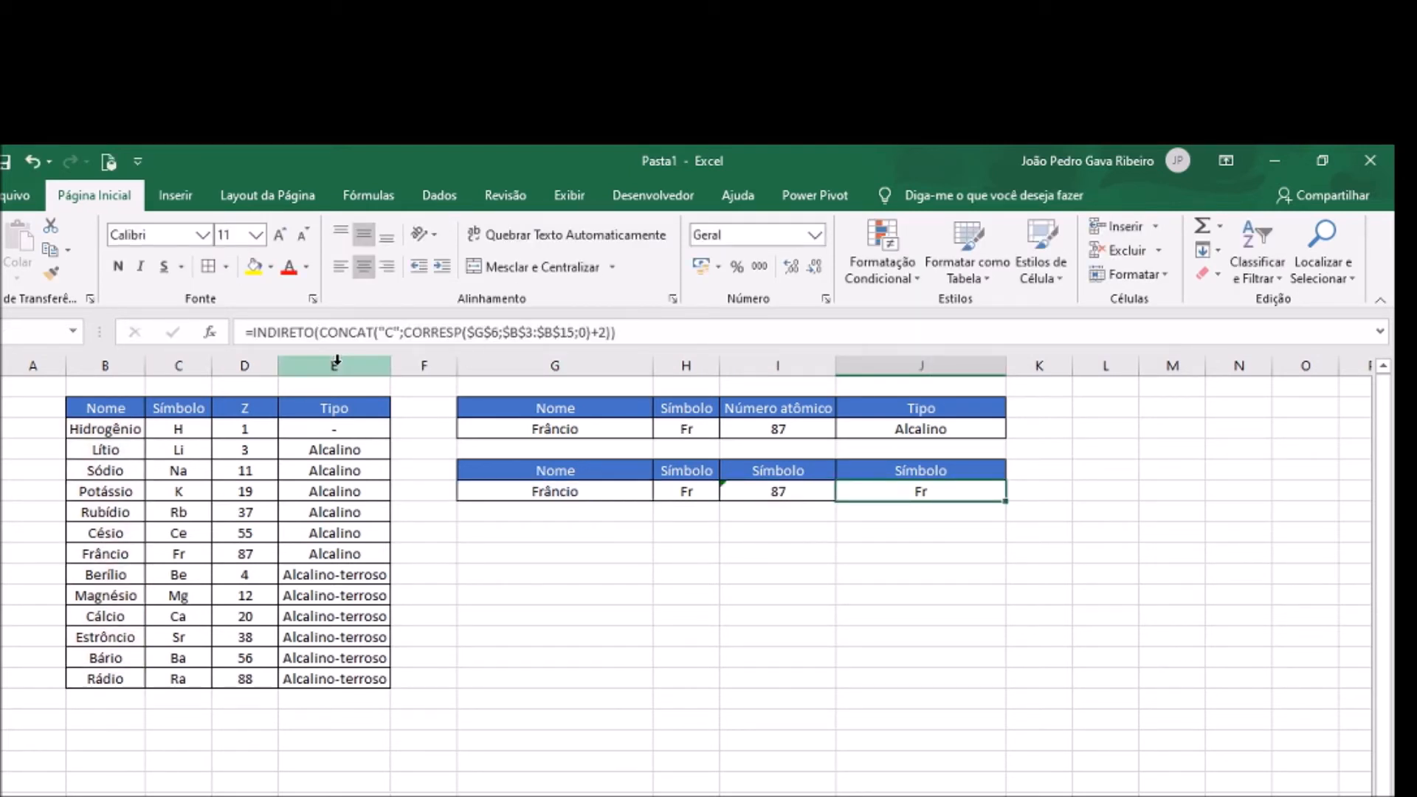
pyautogui.click(395, 332)
pyautogui.press('BackSpace')
pyautogui.write('E')
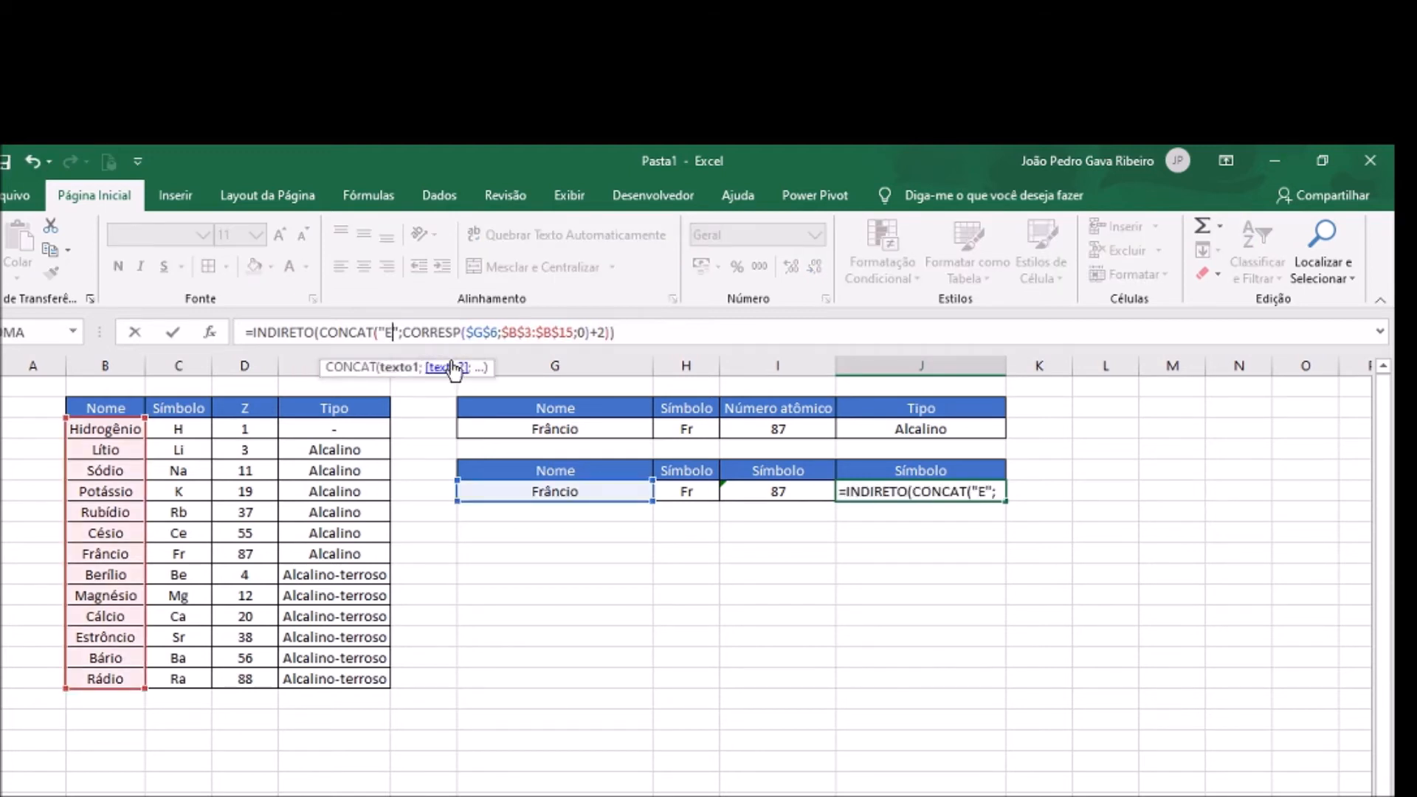
pyautogui.press('Return')
pyautogui.click(544, 531)
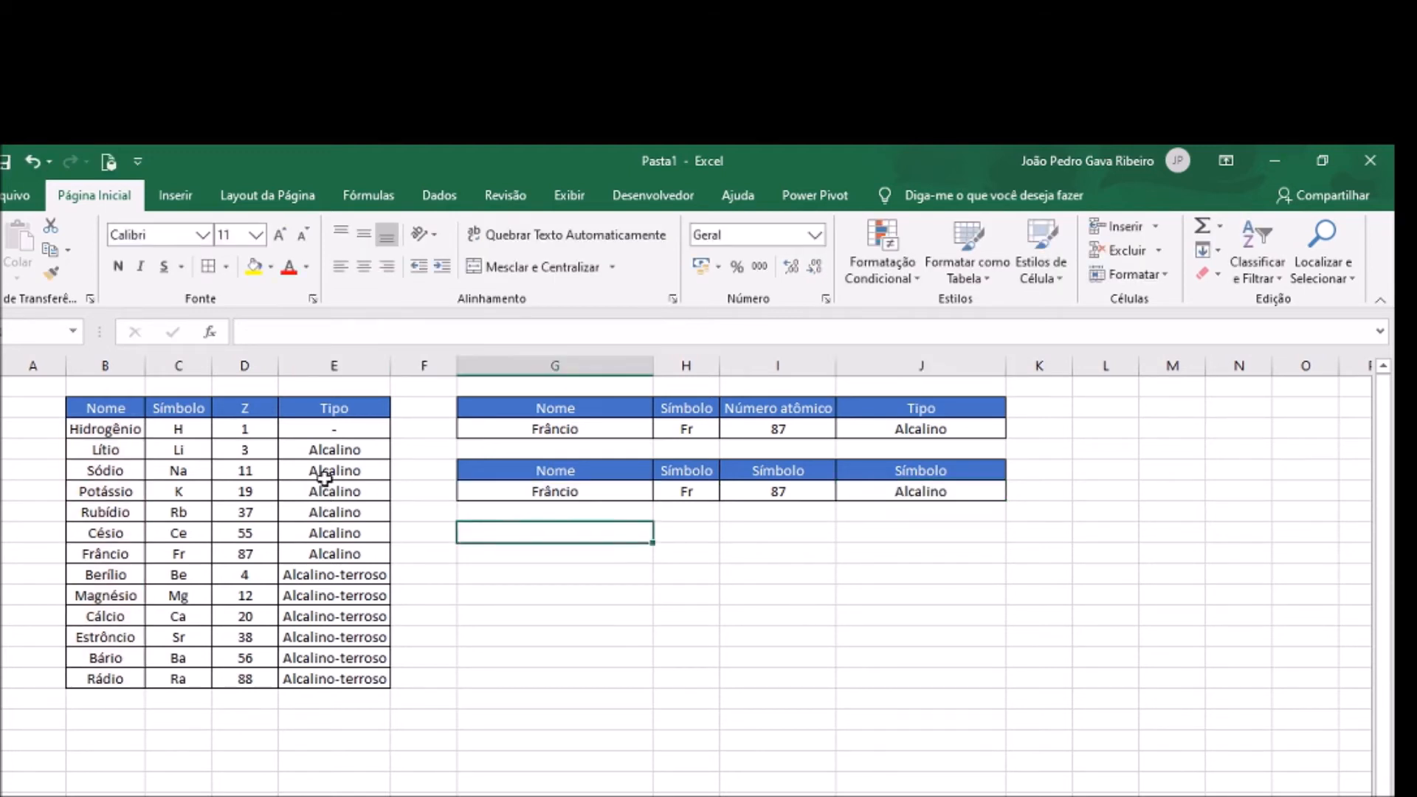
pyautogui.moveTo(581, 493); pyautogui.dragTo(939, 475)
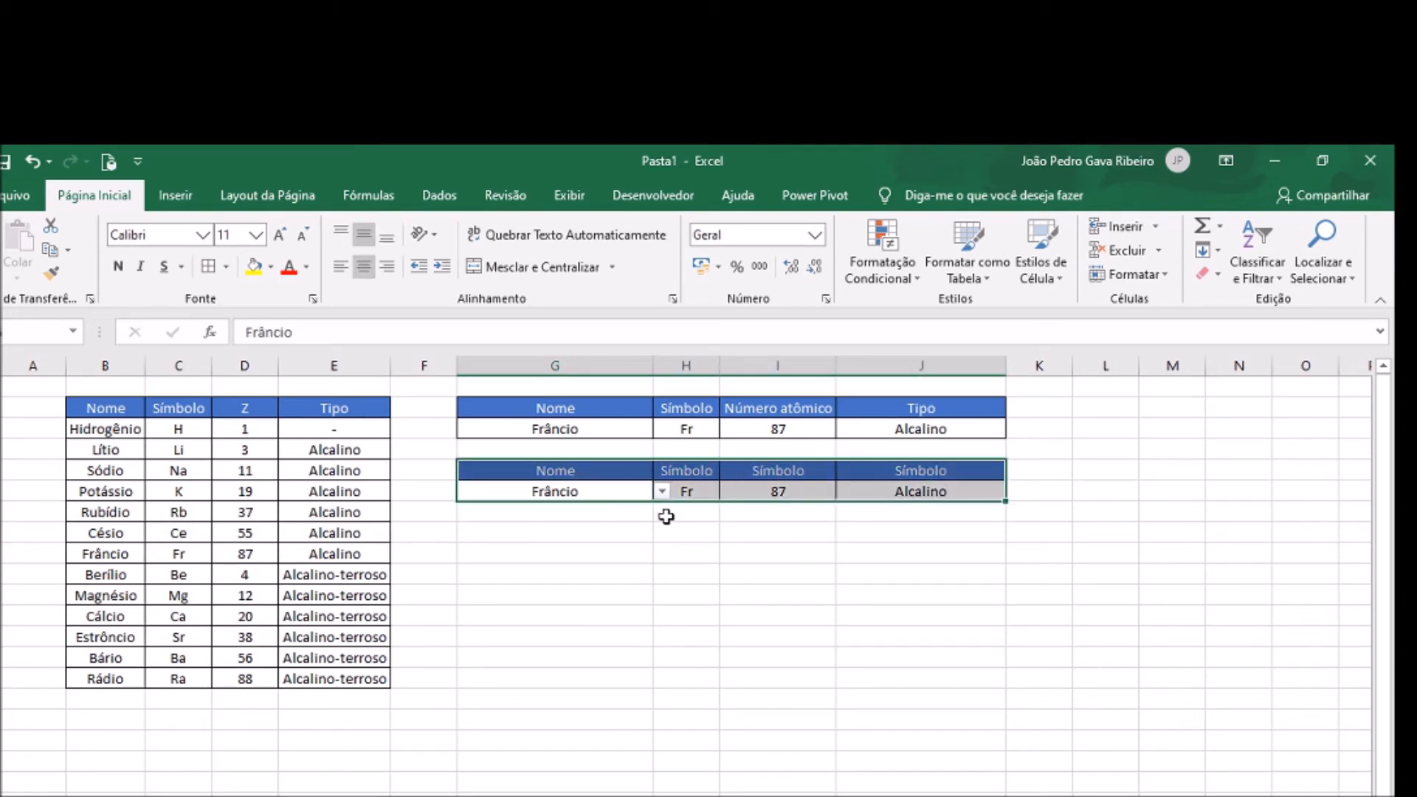
pyautogui.click(764, 492)
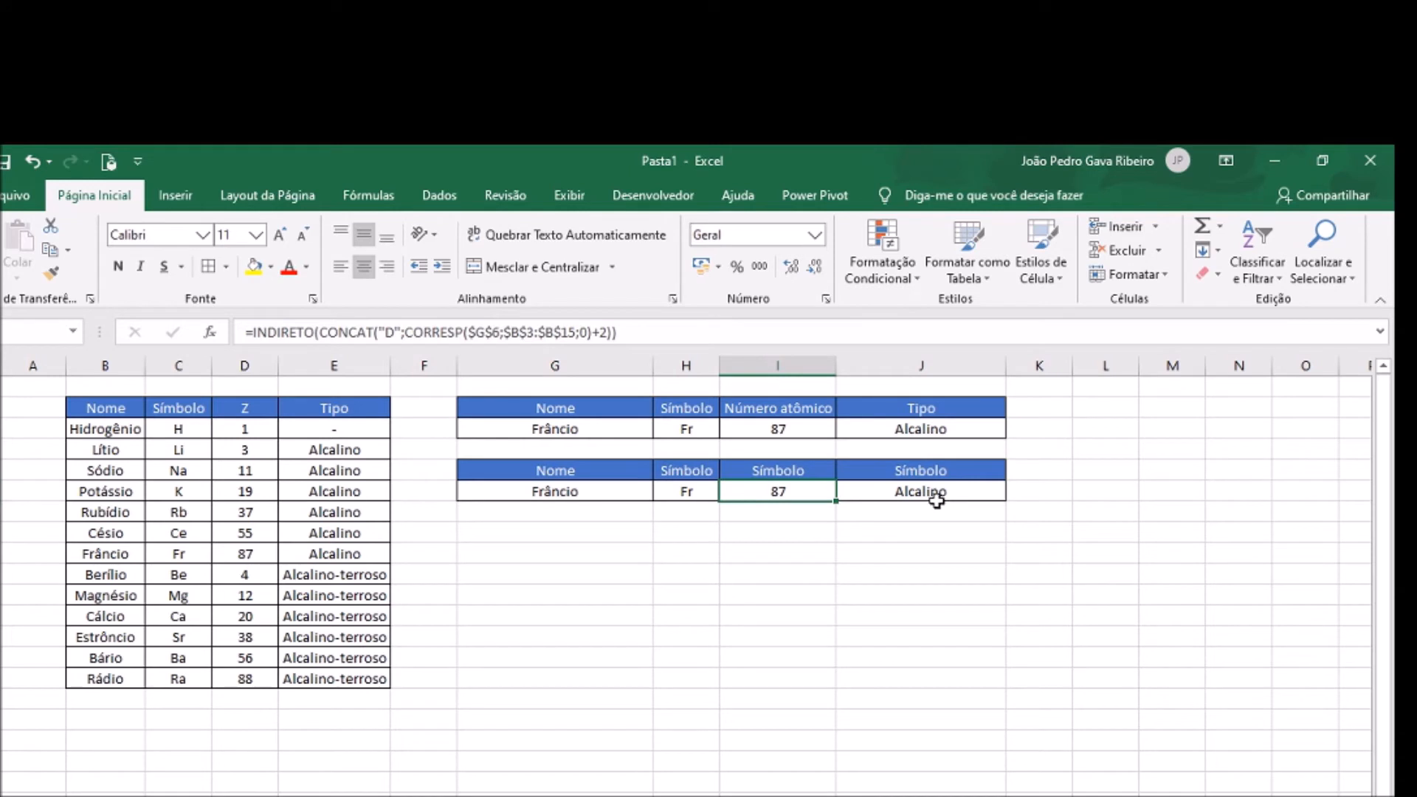
pyautogui.click(926, 430)
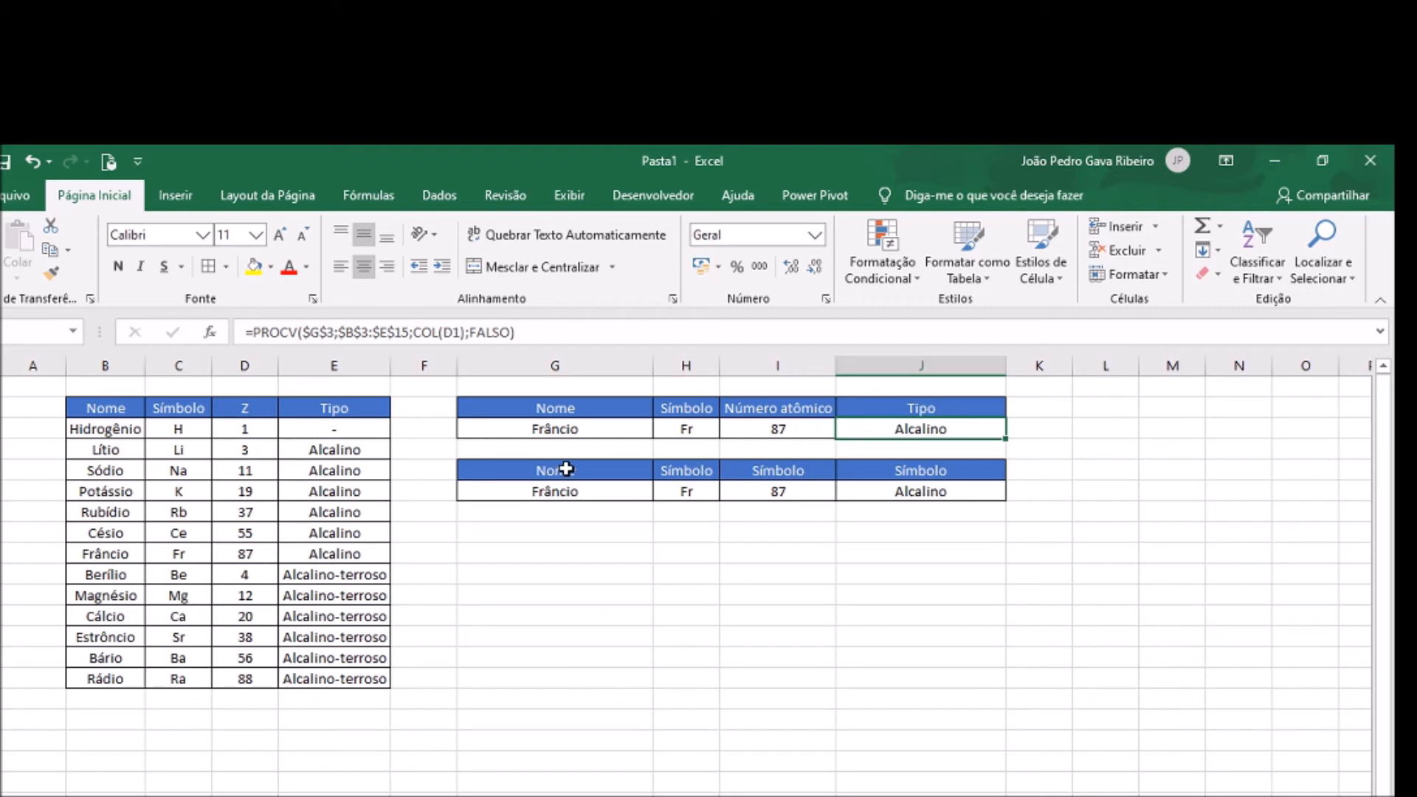
# Copy the name and symbol cells G5:H6 to a third table starting at cell G8
pyautogui.moveTo(552, 469); pyautogui.dragTo(686, 489)
pyautogui.hotkey('ctrl', 'c')
pyautogui.click(569, 532)
pyautogui.hotkey('ctrl', 'v')
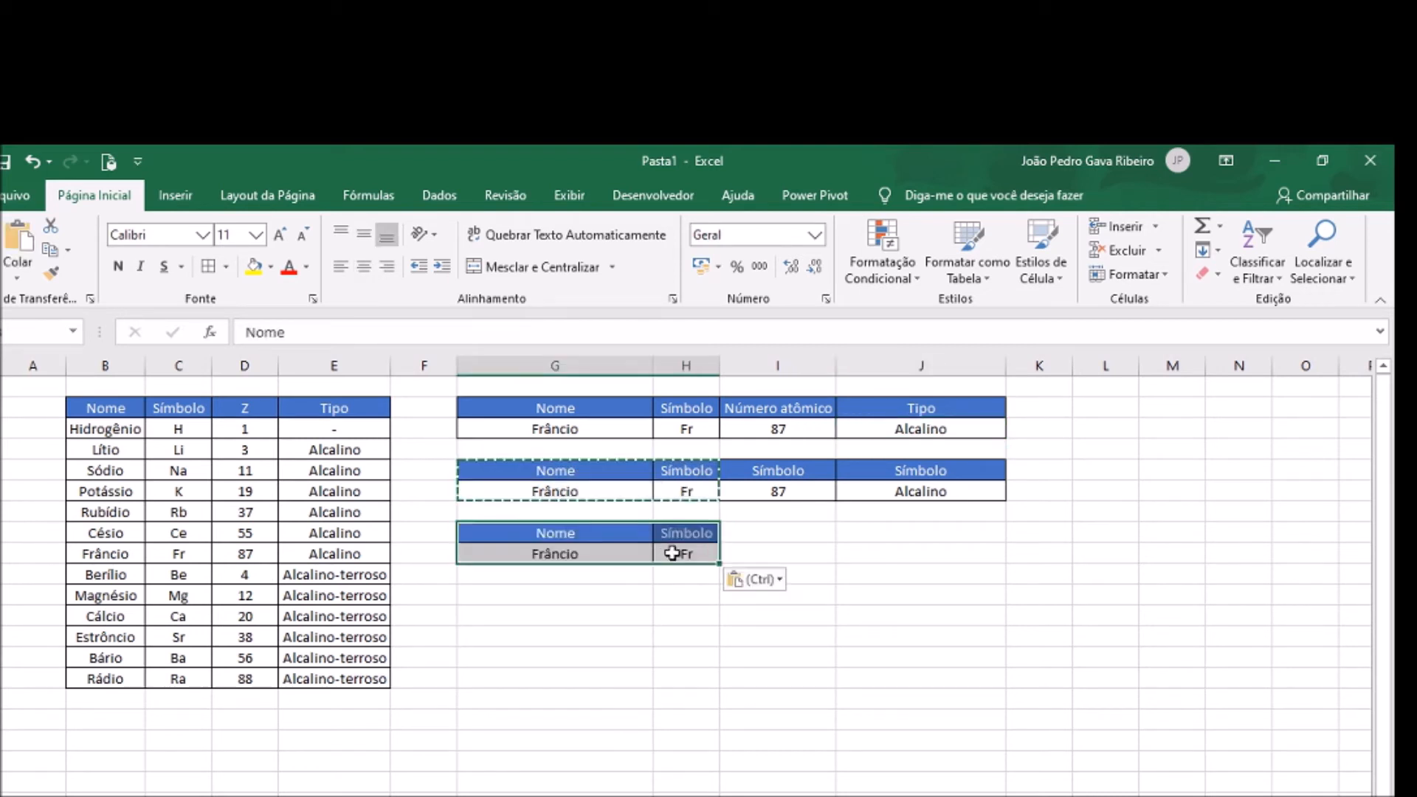
# Change the header in cell H8 to Valor
pyautogui.click(689, 537)
pyautogui.press('BackSpace')
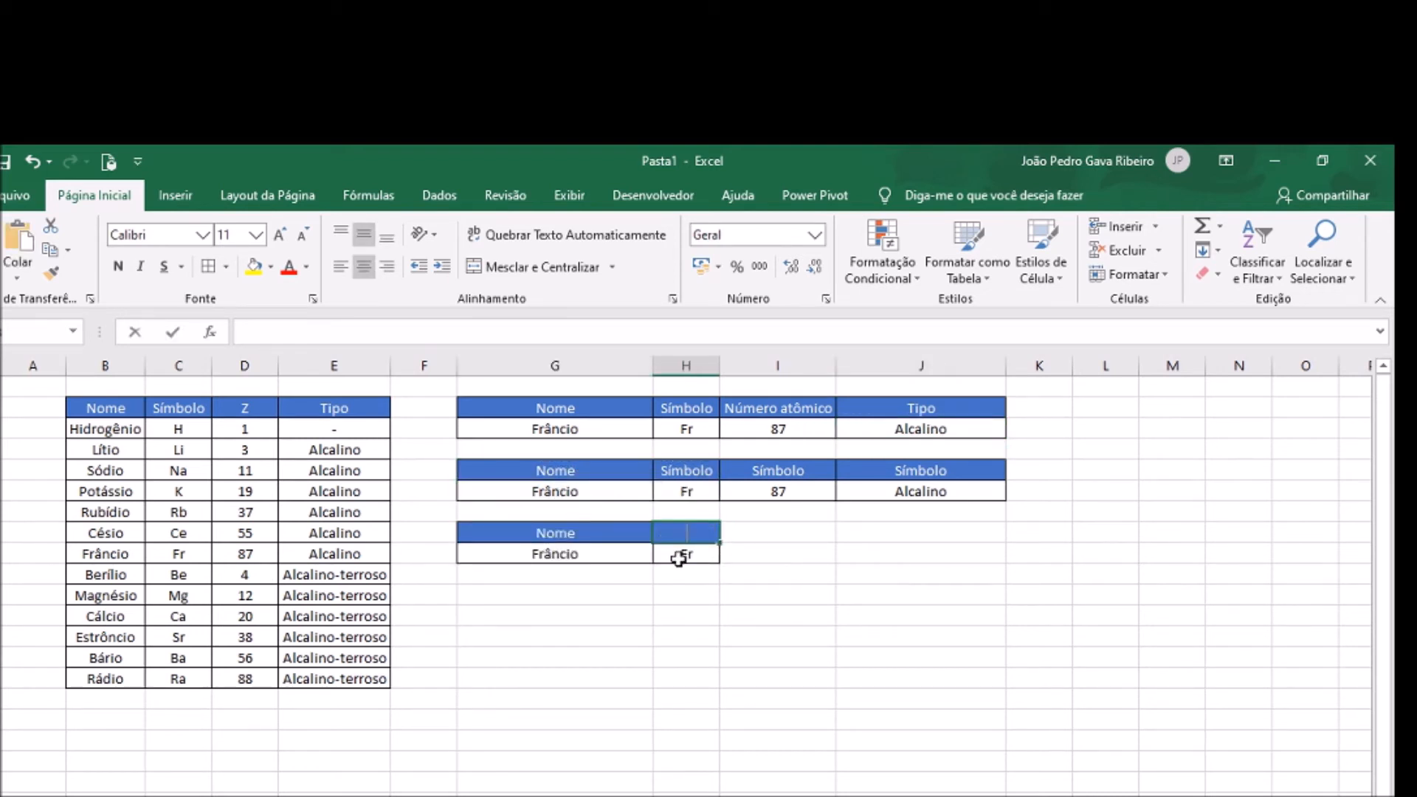
pyautogui.write('vALOR')
pyautogui.press('BackSpace')
pyautogui.press('BackSpace')
pyautogui.press('BackSpace')
pyautogui.write('lor')
pyautogui.press('Return')
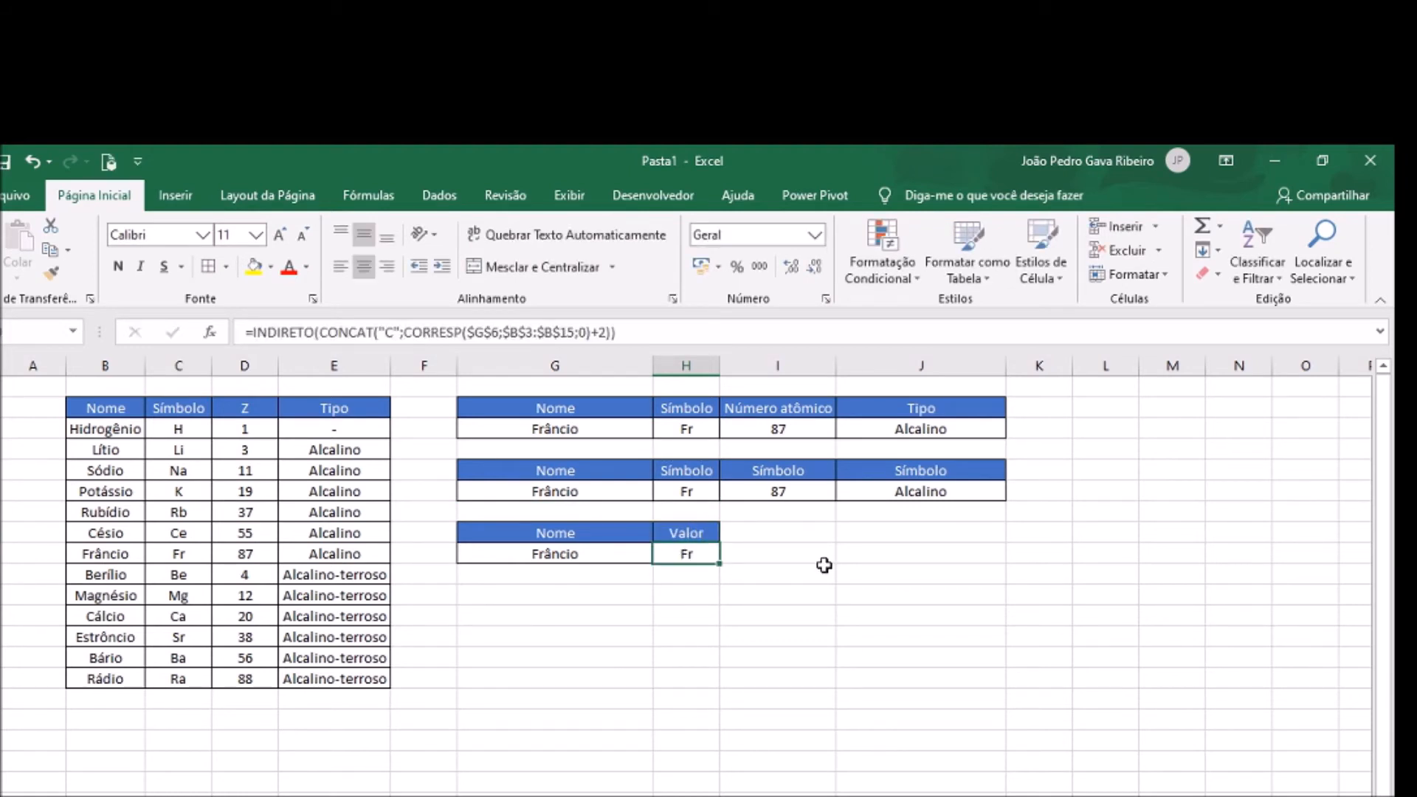
pyautogui.click(569, 559)
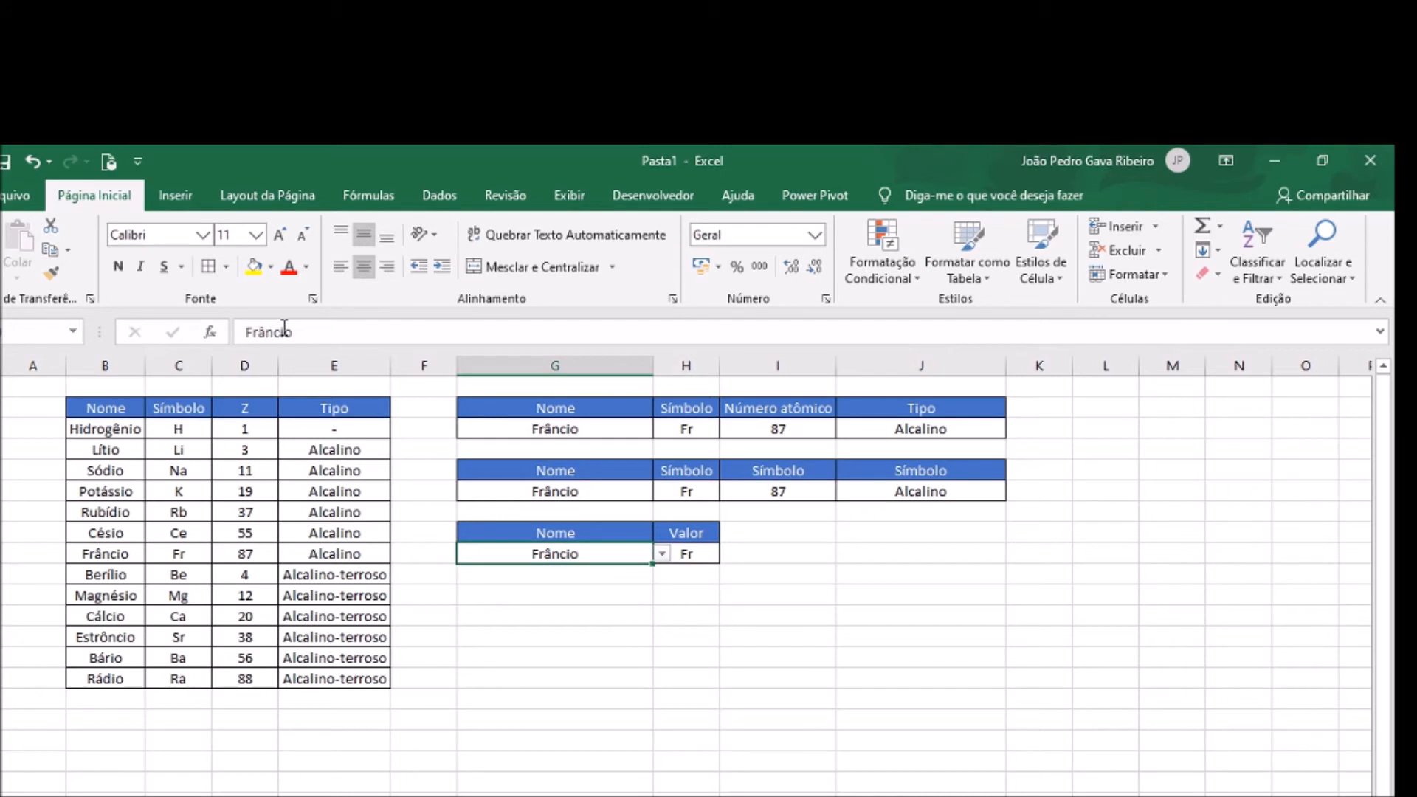
pyautogui.write('=pr')
pyautogui.write('ocv')
pyautogui.press('BackSpace')
pyautogui.write('h(')
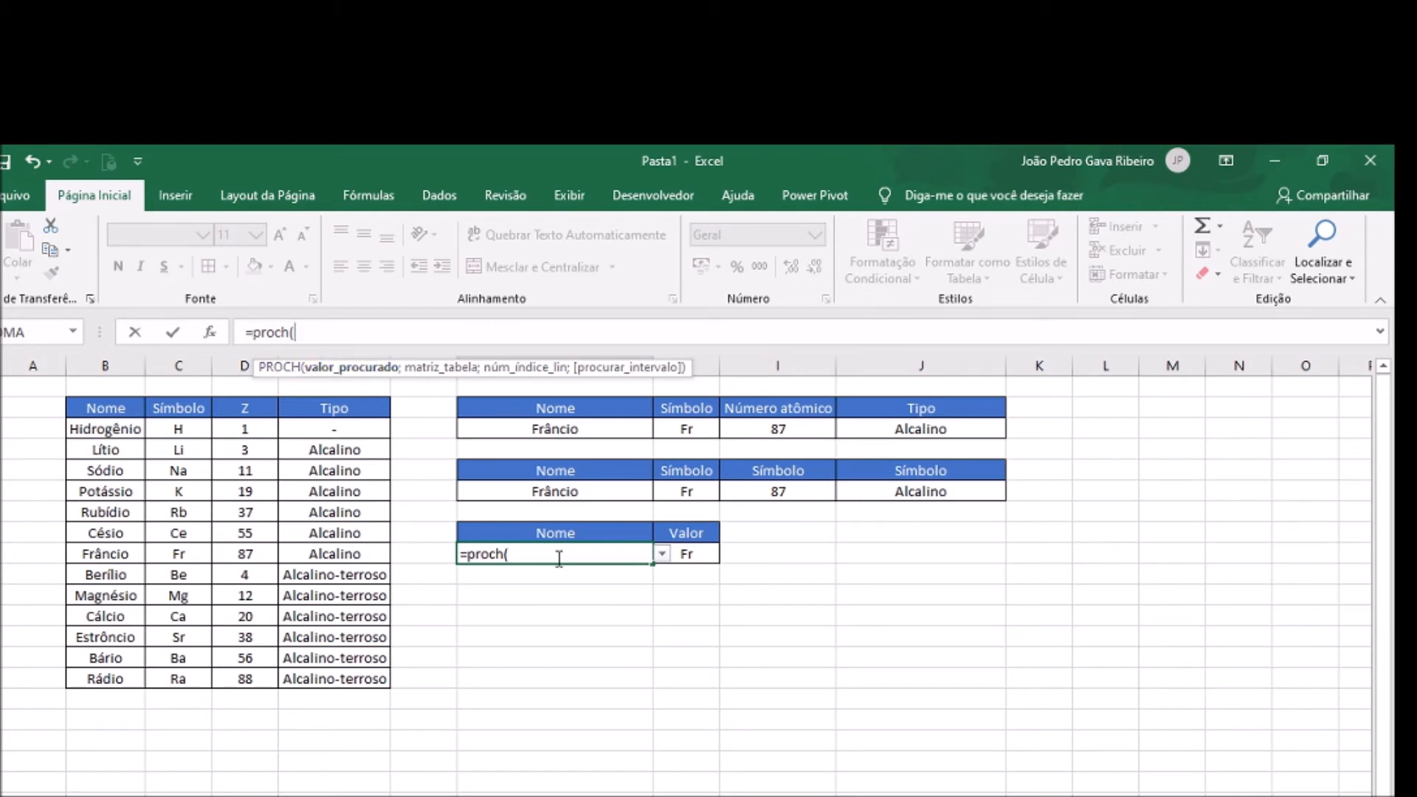
pyautogui.press('BackSpace')
pyautogui.press('BackSpace')
pyautogui.press('BackSpace')
pyautogui.press('BackSpace')
pyautogui.press('BackSpace')
pyautogui.press('BackSpace')
pyautogui.press('BackSpace')
# Choose Lítio as the element name in cell G9
pyautogui.click(702, 559)
pyautogui.click(630, 553)
pyautogui.click(661, 553)
pyautogui.click(526, 591)
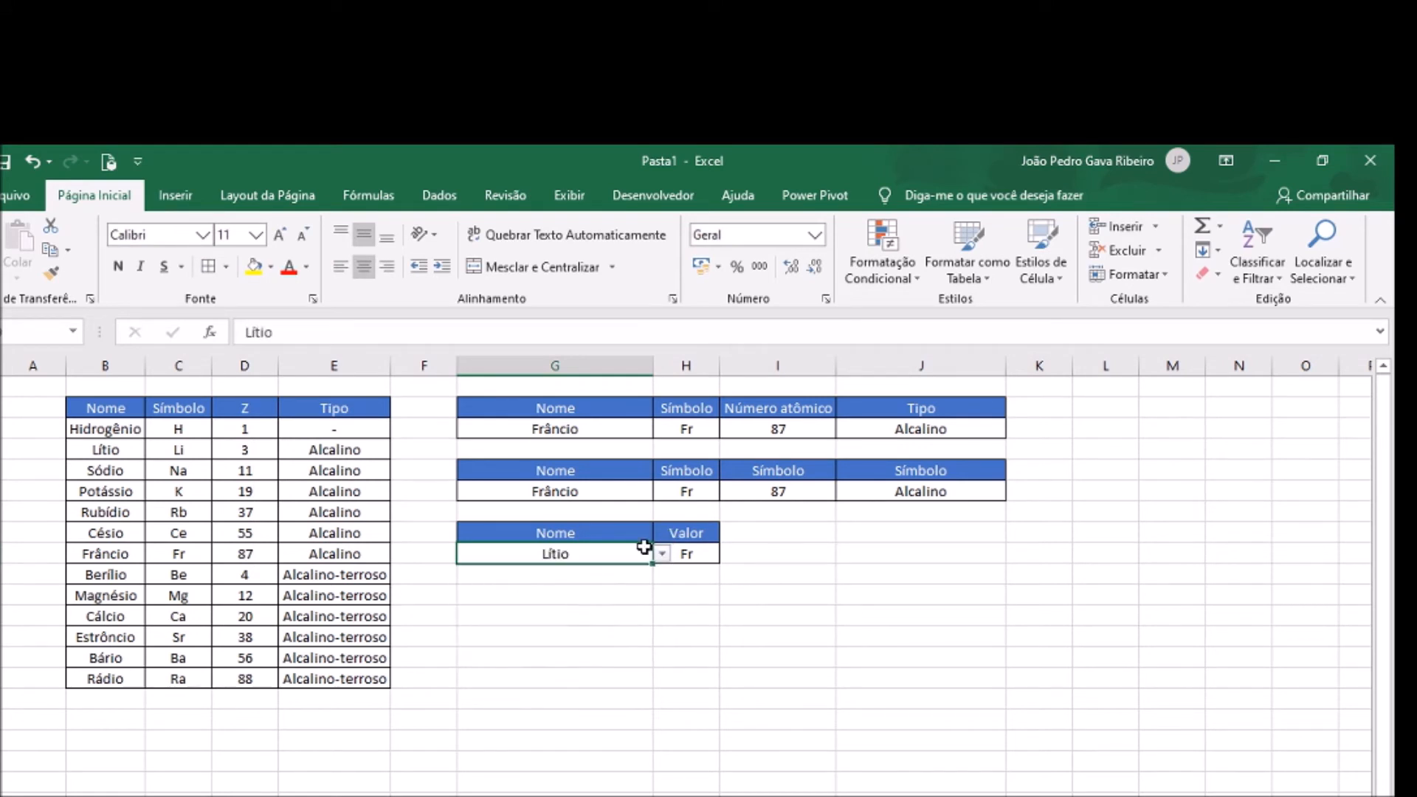
# Begin a PROCH formula in cell H9 with the absolute reference $G$9 as the lookup value
pyautogui.click(686, 536)
pyautogui.click(686, 553)
pyautogui.write('=prch')
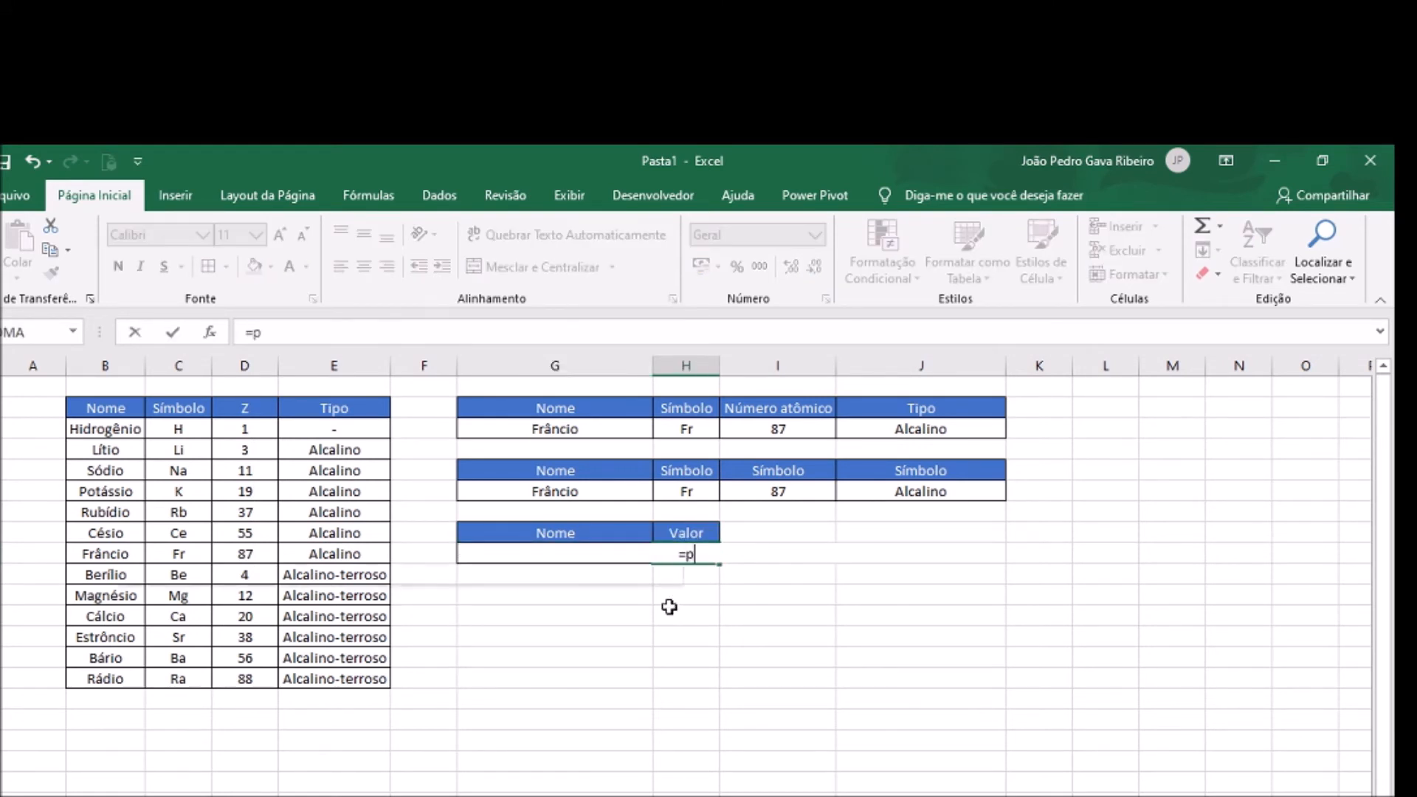
pyautogui.press('BackSpace')
pyautogui.press('BackSpace')
pyautogui.write('och(')
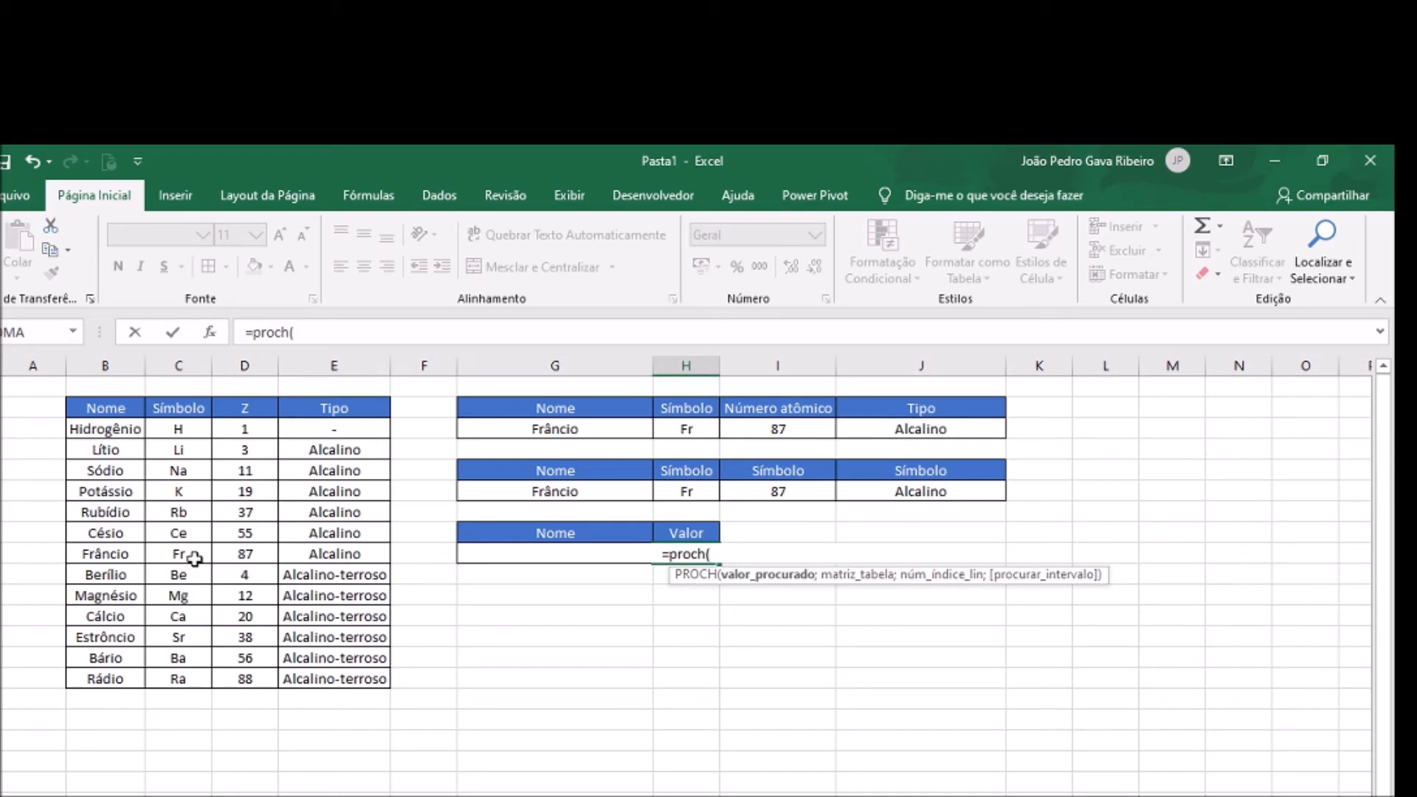
pyautogui.write('$')
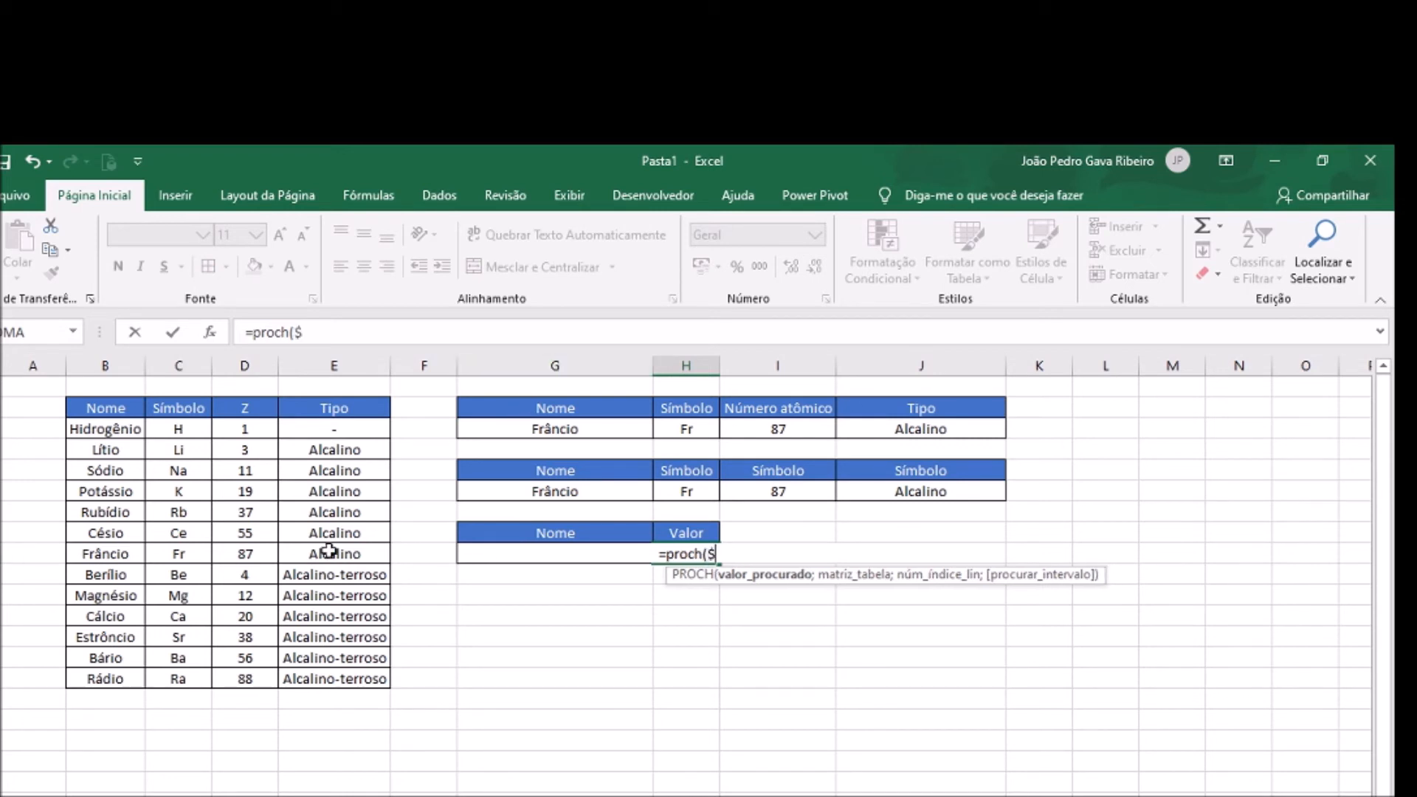
pyautogui.write('G$9')
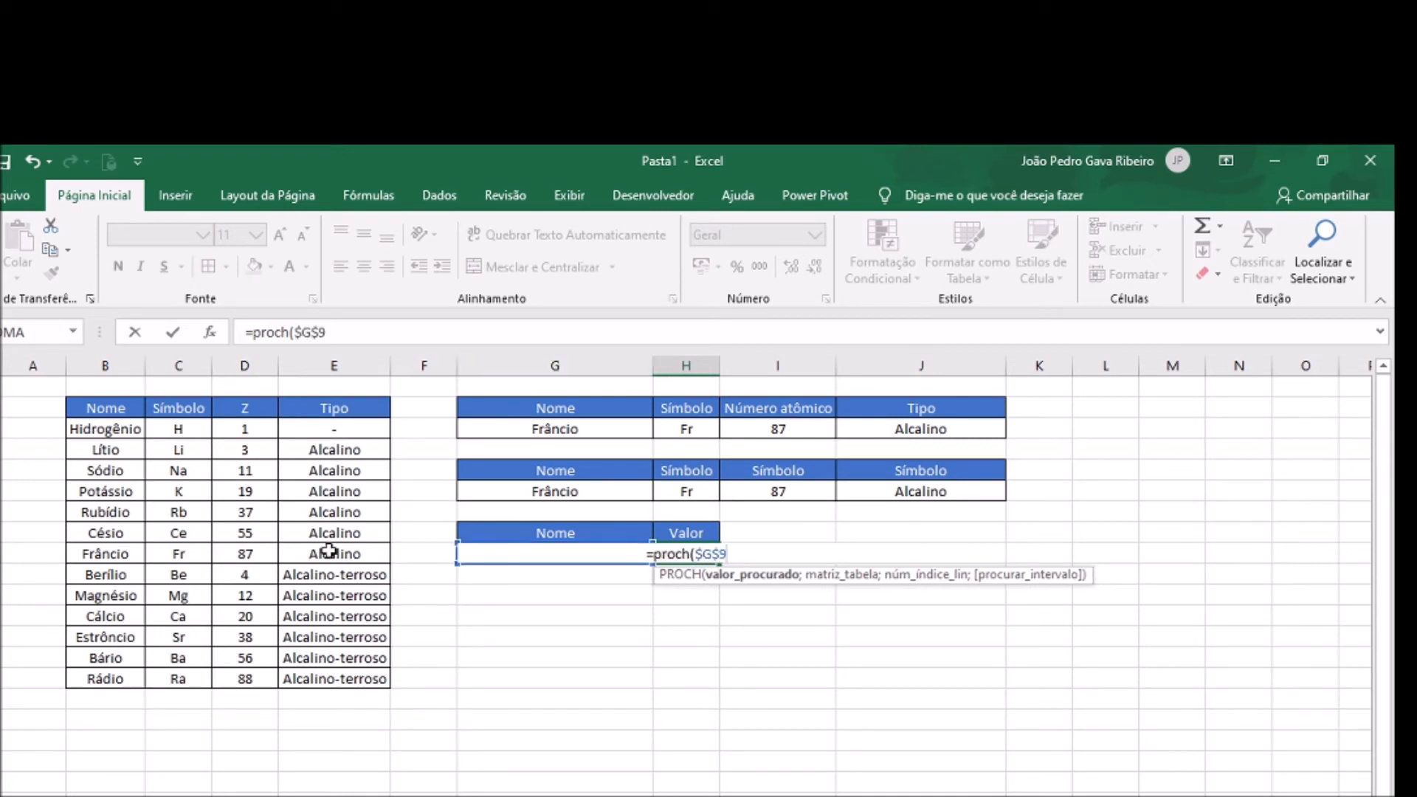
pyautogui.write(';')
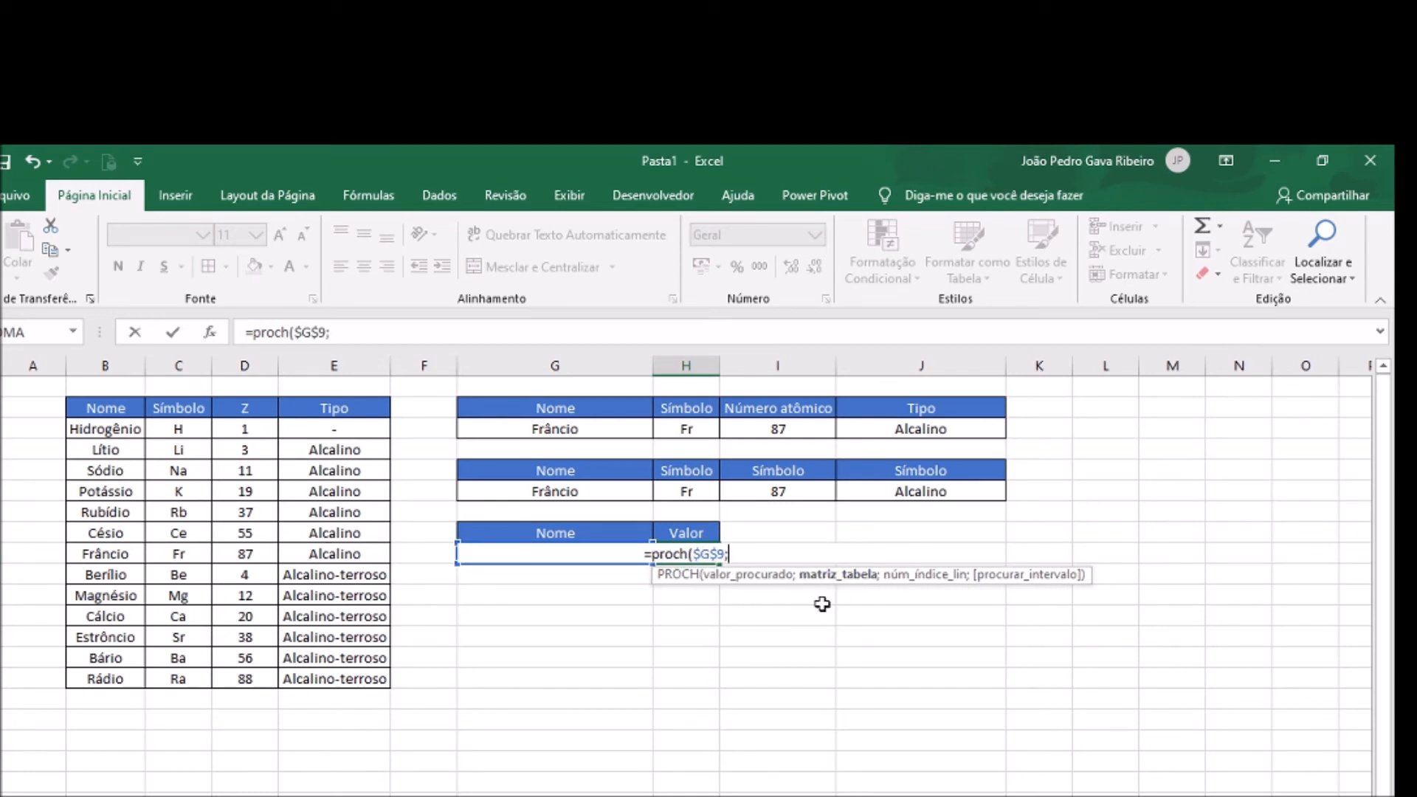
# Set the PROCH table array to the absolute range $B$3:$E$15 and its row index to 2
pyautogui.moveTo(94, 426); pyautogui.dragTo(319, 674)
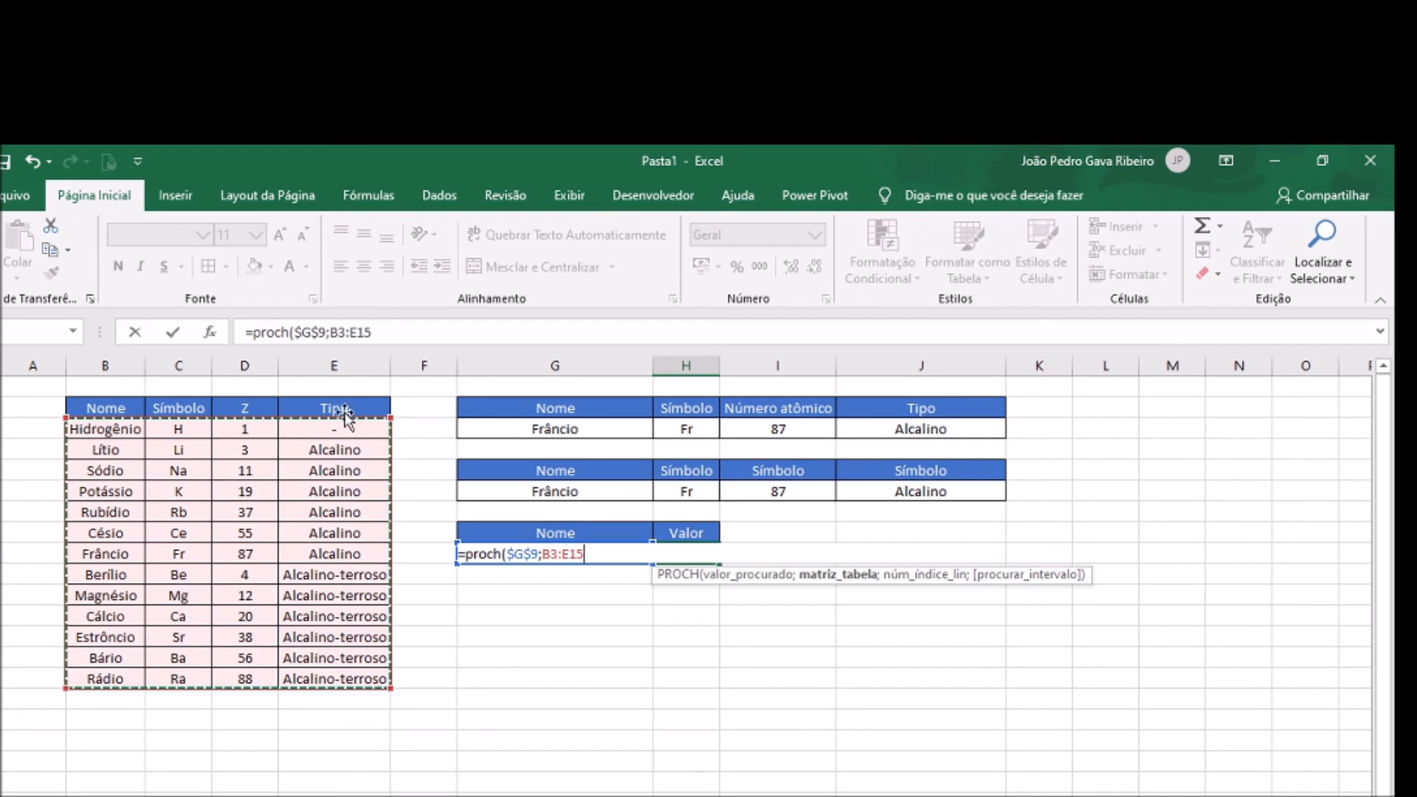
pyautogui.click(333, 333)
pyautogui.write('$')
pyautogui.click(346, 333)
pyautogui.write('$B$')
pyautogui.click(366, 333)
pyautogui.write('$B$')
pyautogui.click(384, 332)
pyautogui.write('$')
pyautogui.write(';')
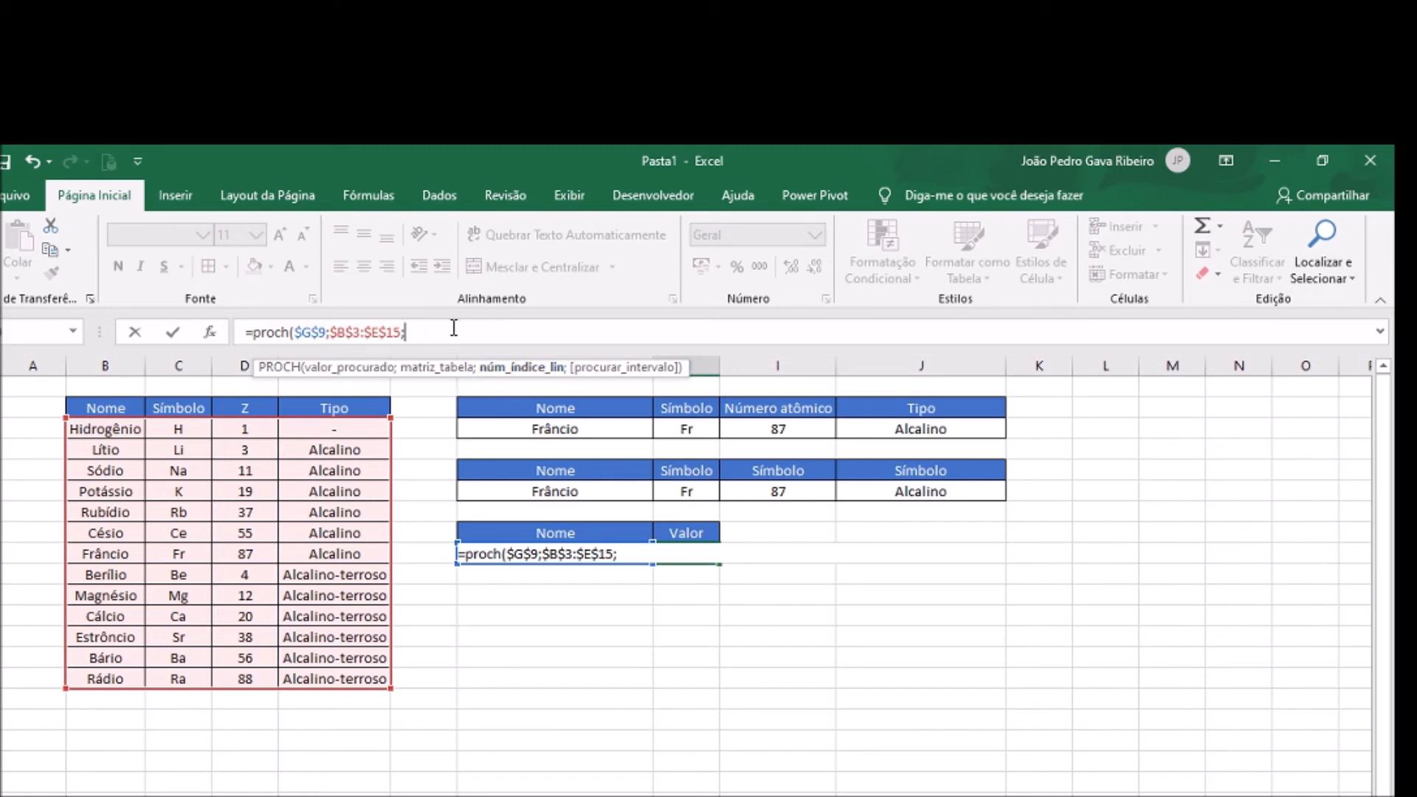
pyautogui.write('2;')
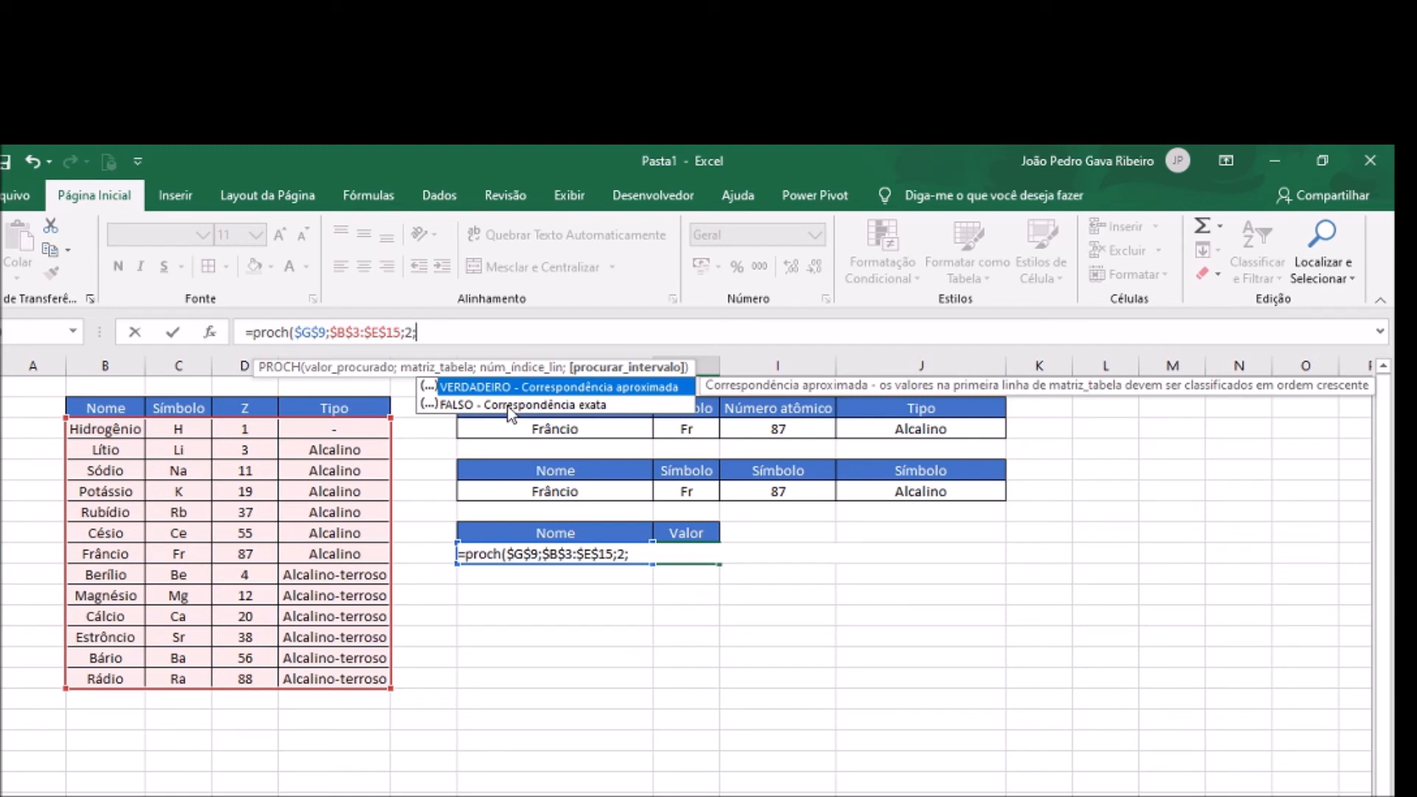
# Finish the PROCH formula in cell H9 with FALSO for an exact match
pyautogui.doubleClick(505, 407)
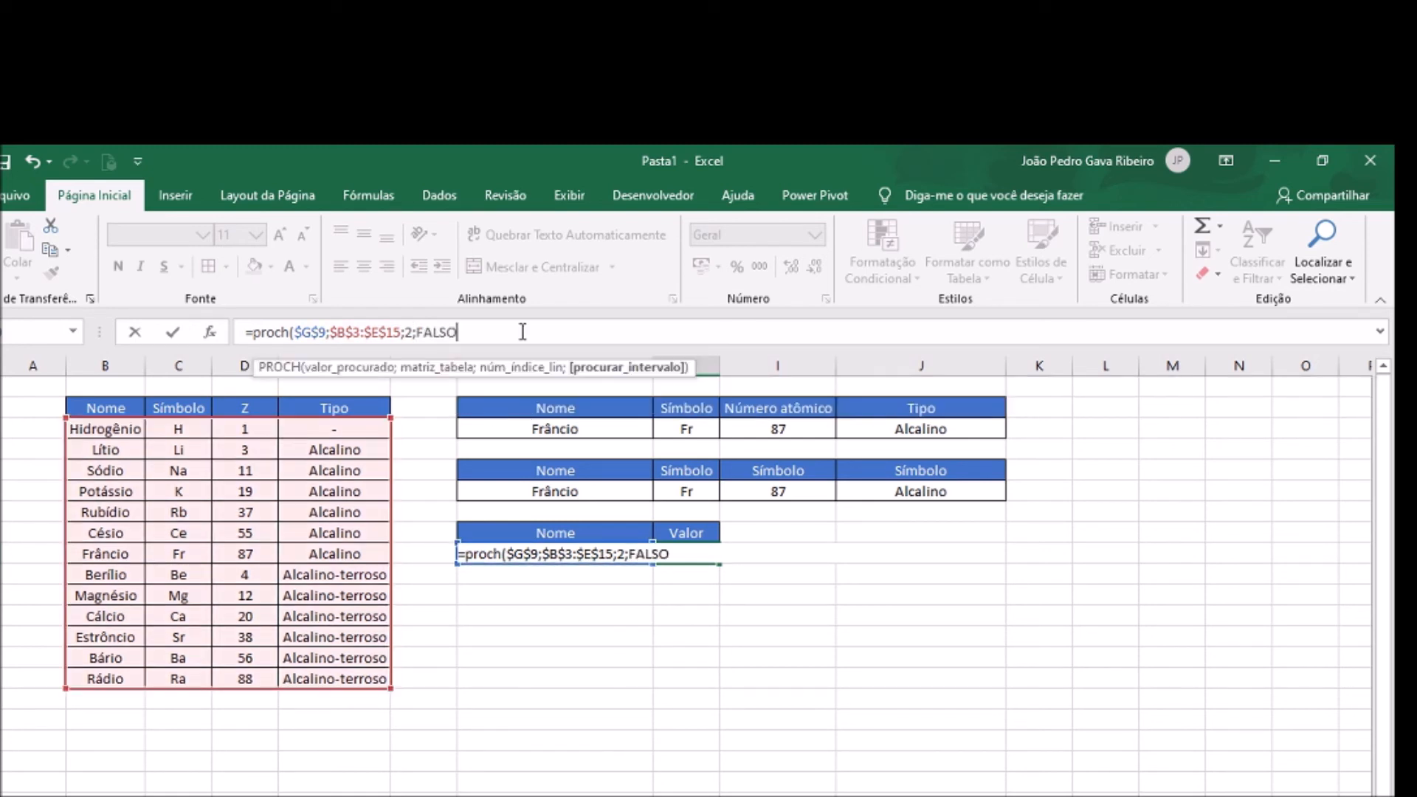
pyautogui.write(')')
pyautogui.press('Return')
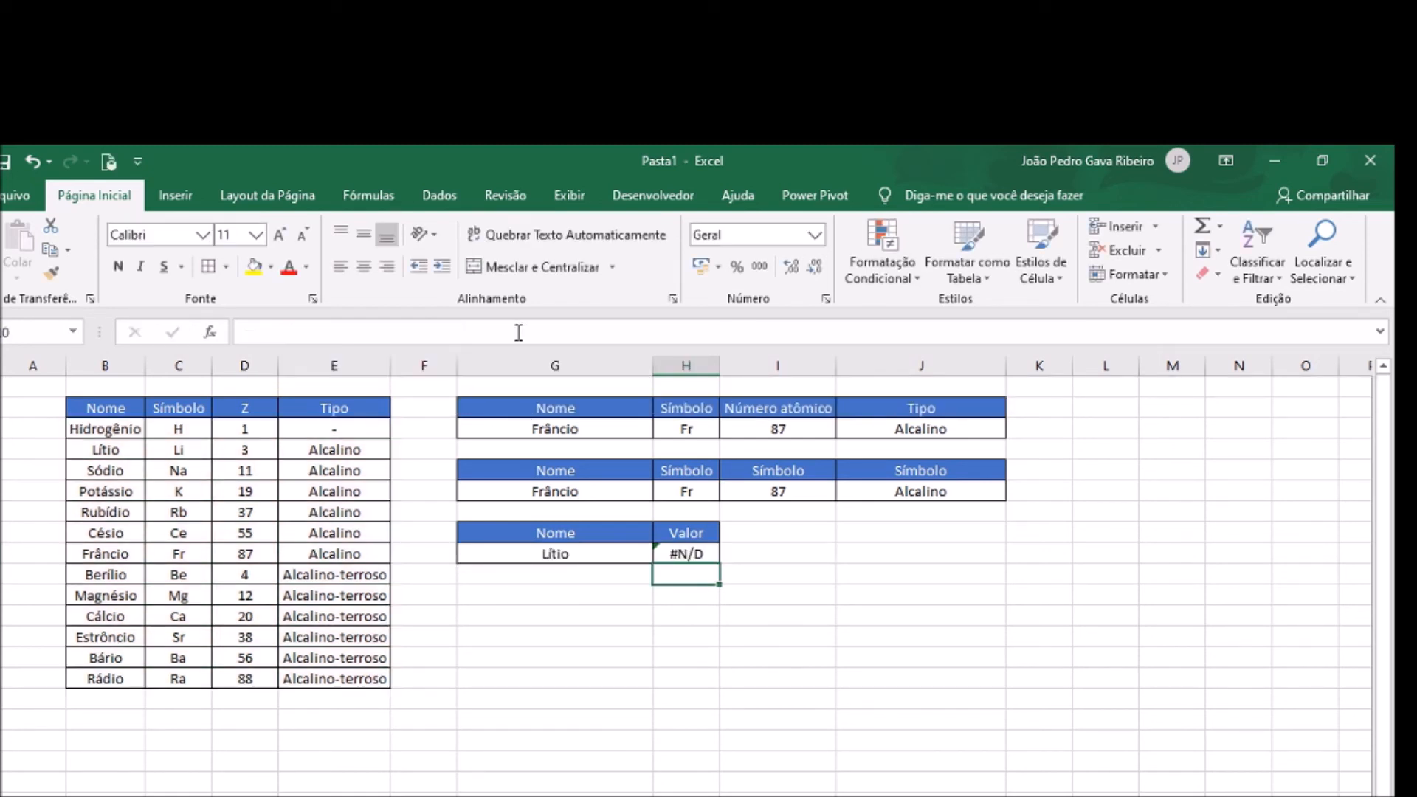
# Change the row index of the PROCH formula in H9 to 1
pyautogui.click(691, 555)
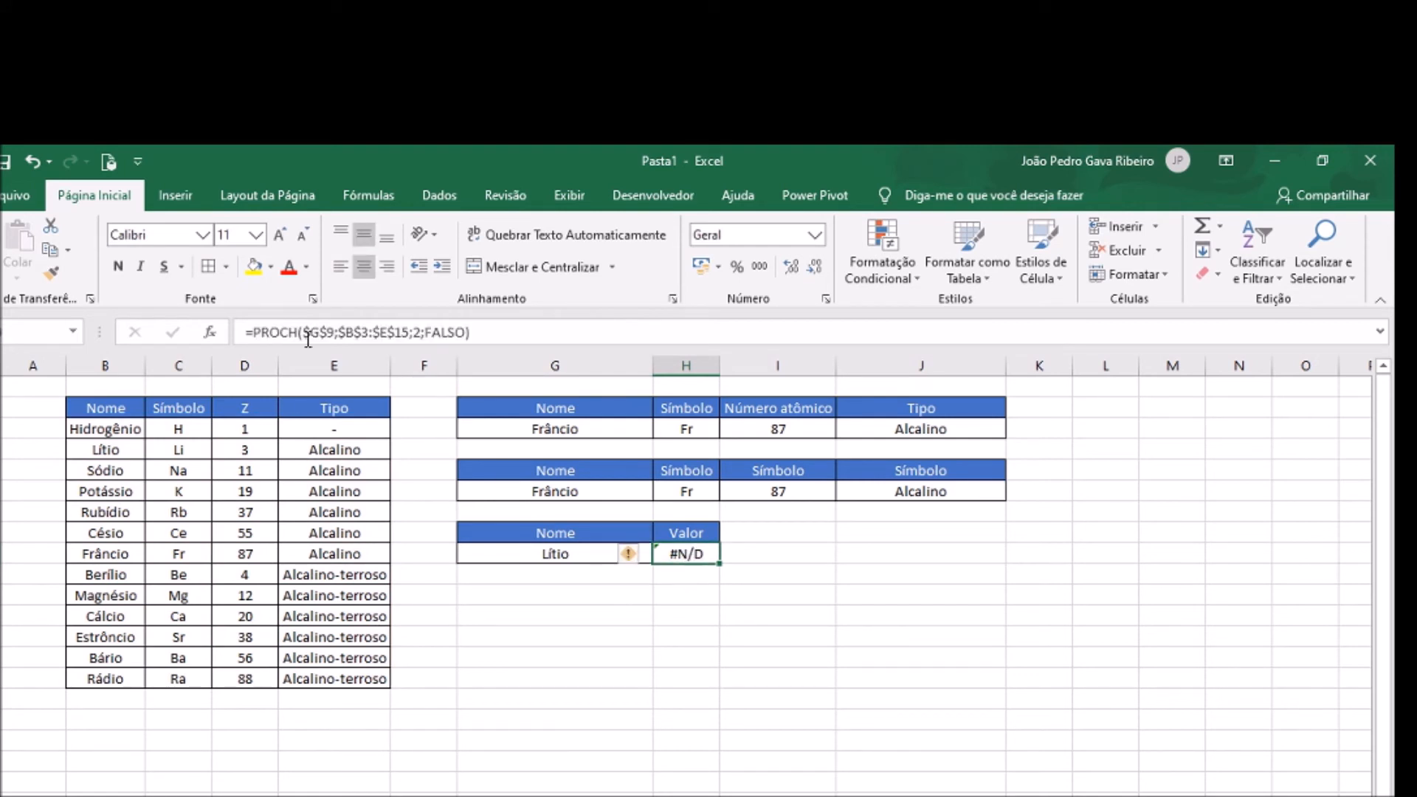
pyautogui.click(452, 332)
pyautogui.click(422, 332)
pyautogui.press('BackSpace')
pyautogui.write('1')
pyautogui.press('Return')
# Narrow the PROCH table array in H9 to the single-column range $B$3:$B$15
pyautogui.click(679, 554)
pyautogui.click(441, 332)
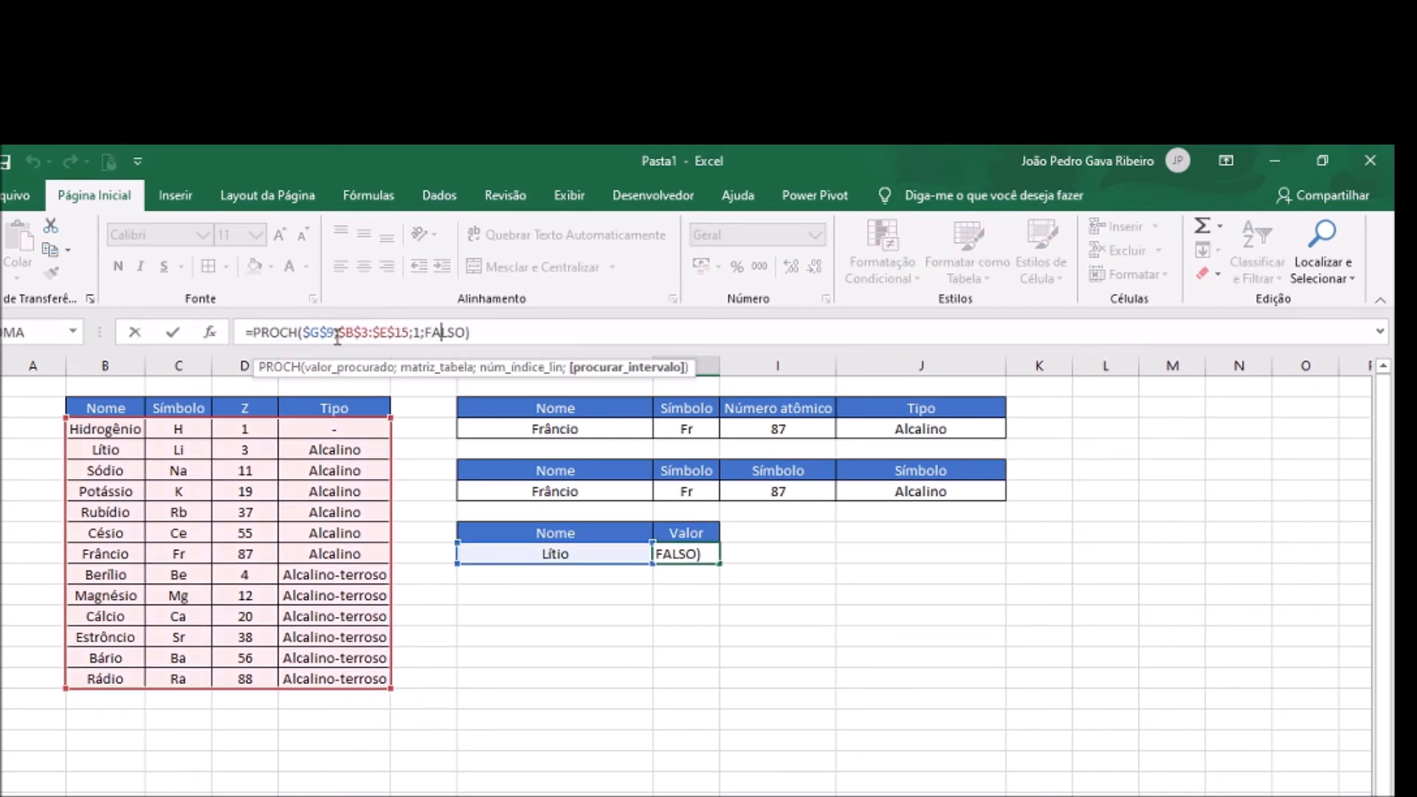
pyautogui.press('Return')
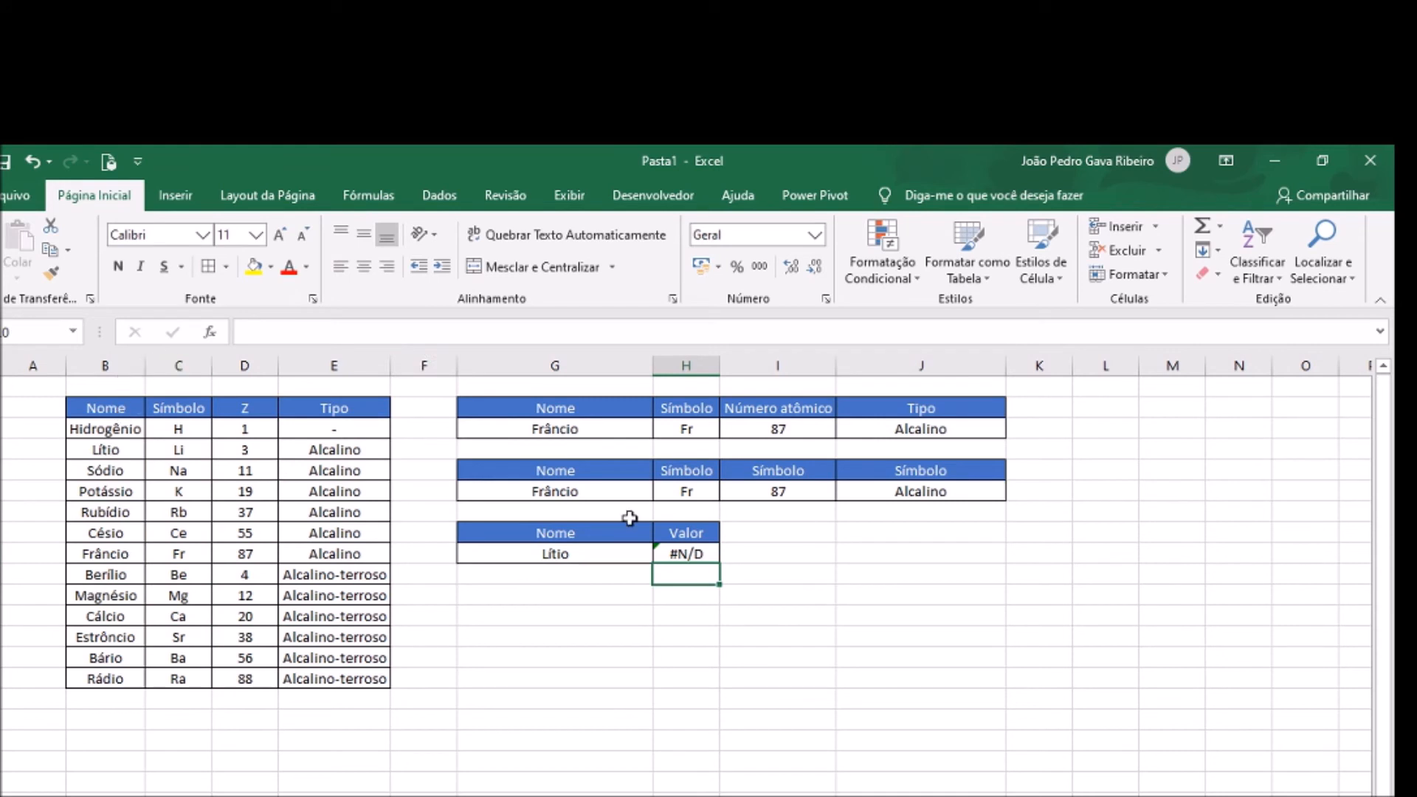
# Set the PROCH table array in H9 to $B$4:$E$15 and reopen the formula for editing
pyautogui.click(704, 556)
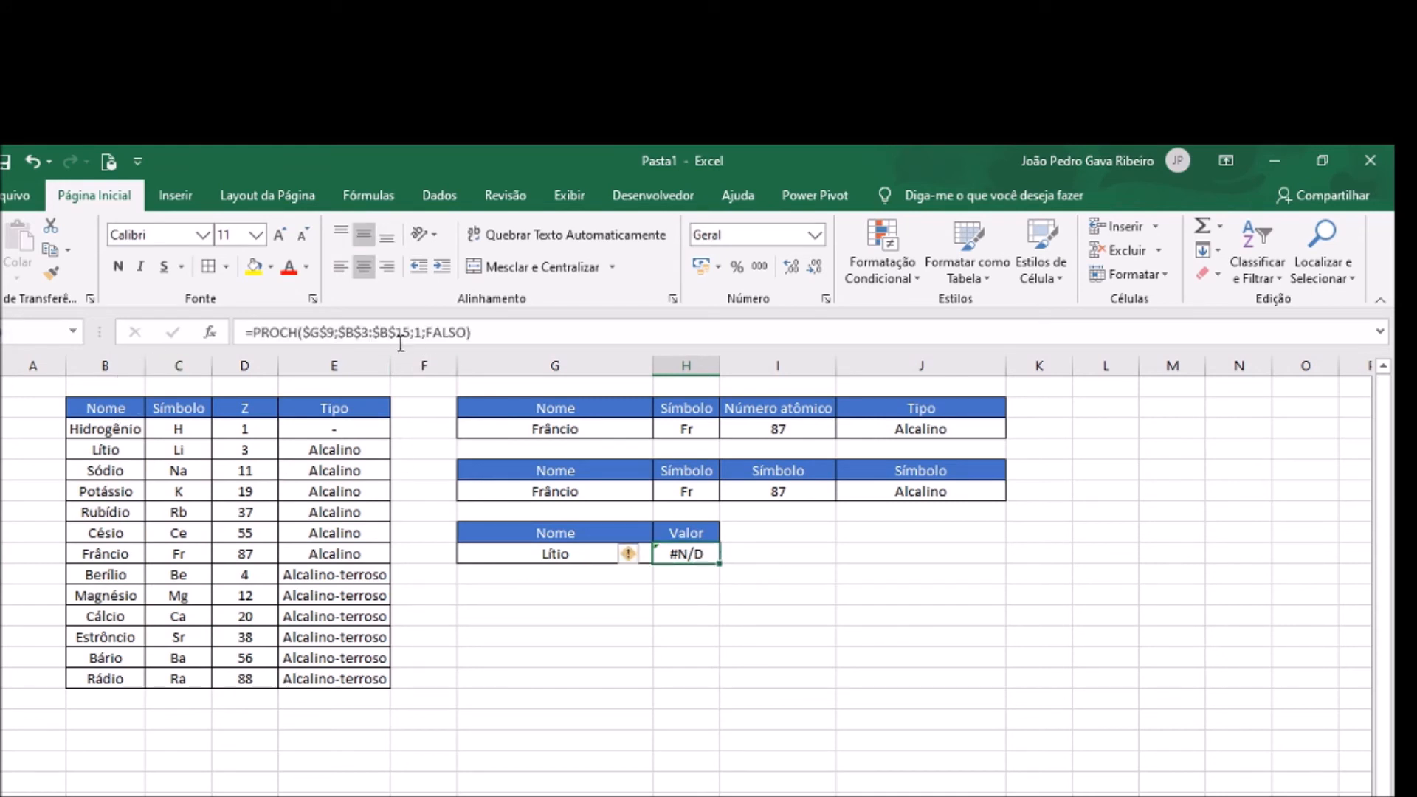
pyautogui.click(372, 333)
pyautogui.press('BackSpace')
pyautogui.write('4')
pyautogui.press('BackSpace')
pyautogui.press('Return')
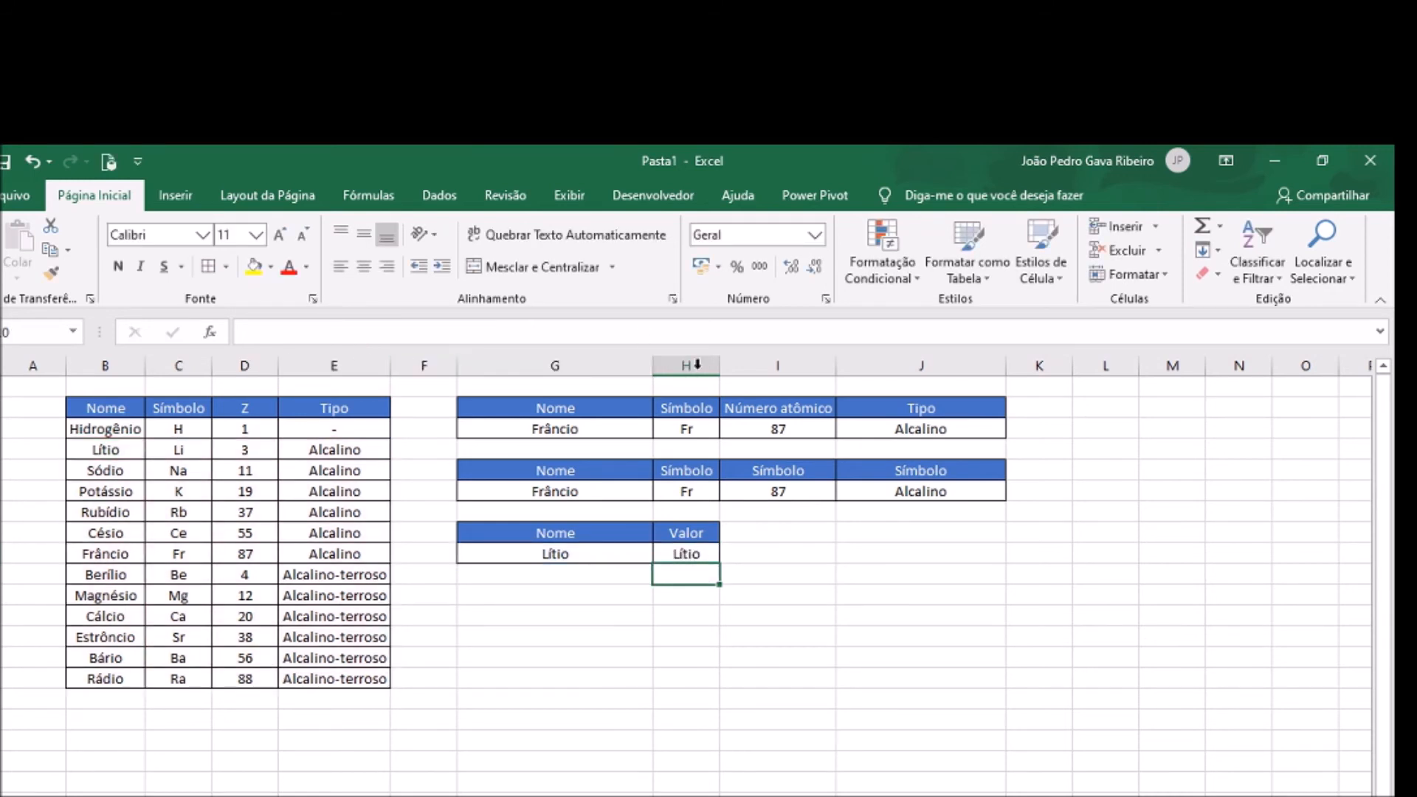
pyautogui.click(697, 552)
pyautogui.click(618, 329)
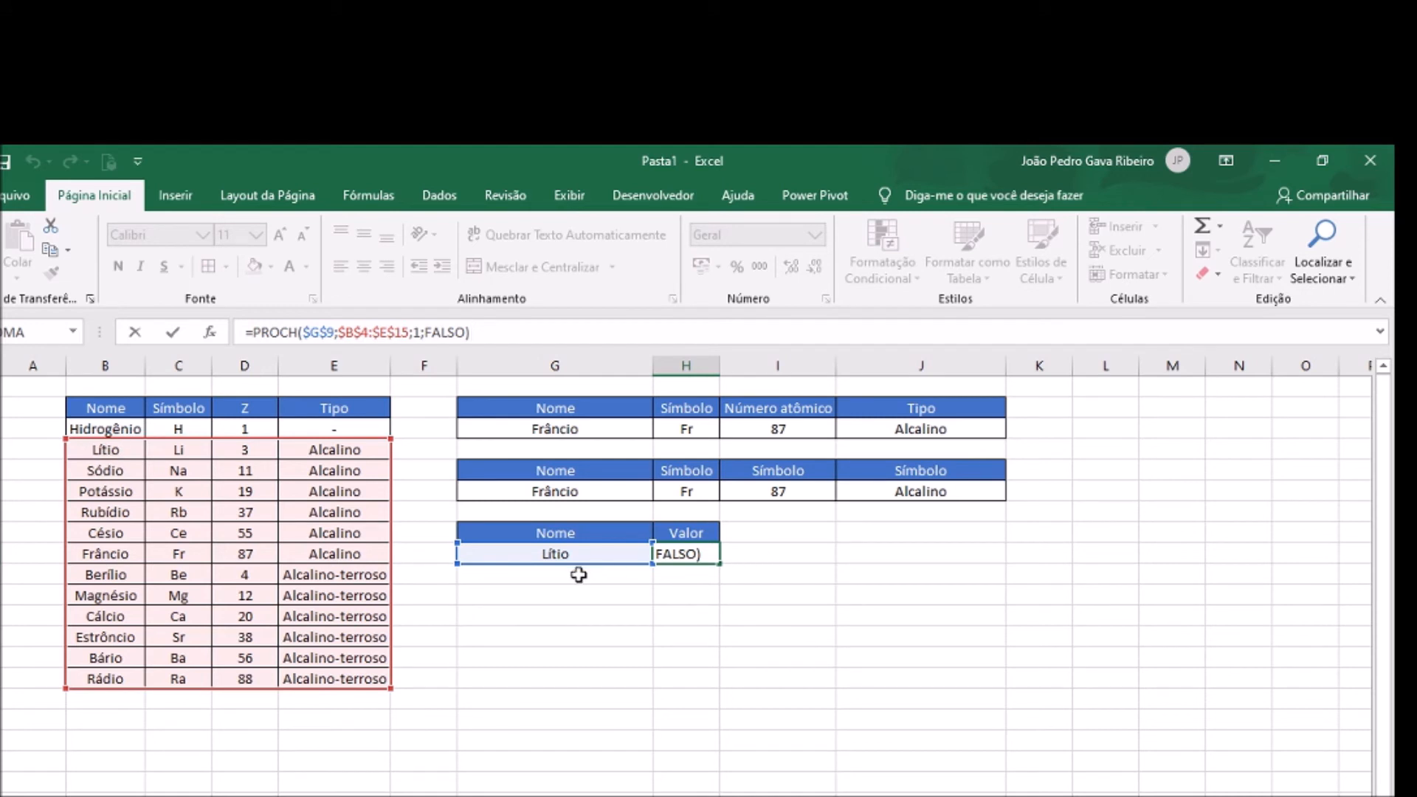
# Limit the PROCH table array in H9 to the range $B$4:$B$15
pyautogui.click(392, 336)
pyautogui.press('BackSpace')
pyautogui.write('B')
pyautogui.press('Return')
pyautogui.click(686, 555)
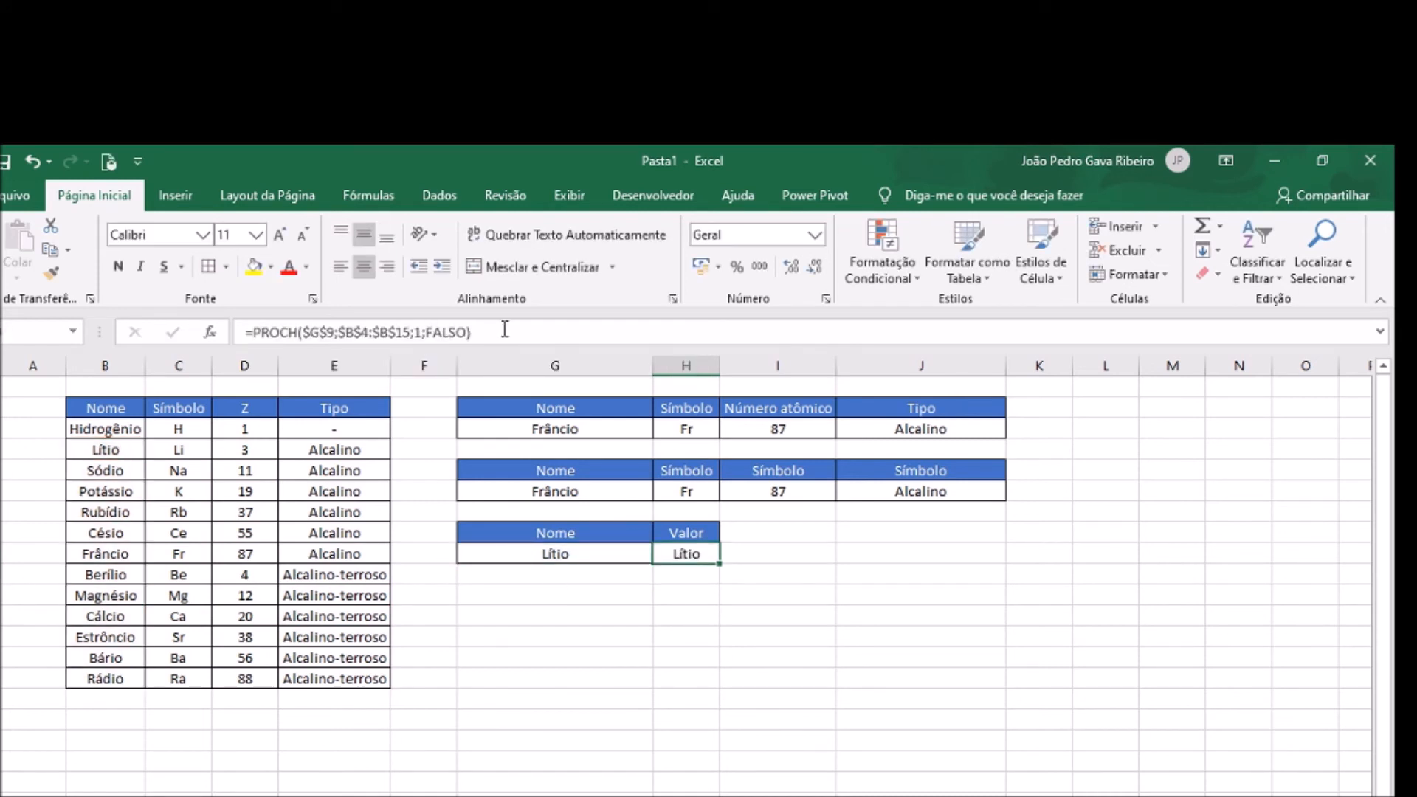
# Widen the PROCH table array in H9 back to the range $B$3:$E$15
pyautogui.click(504, 332)
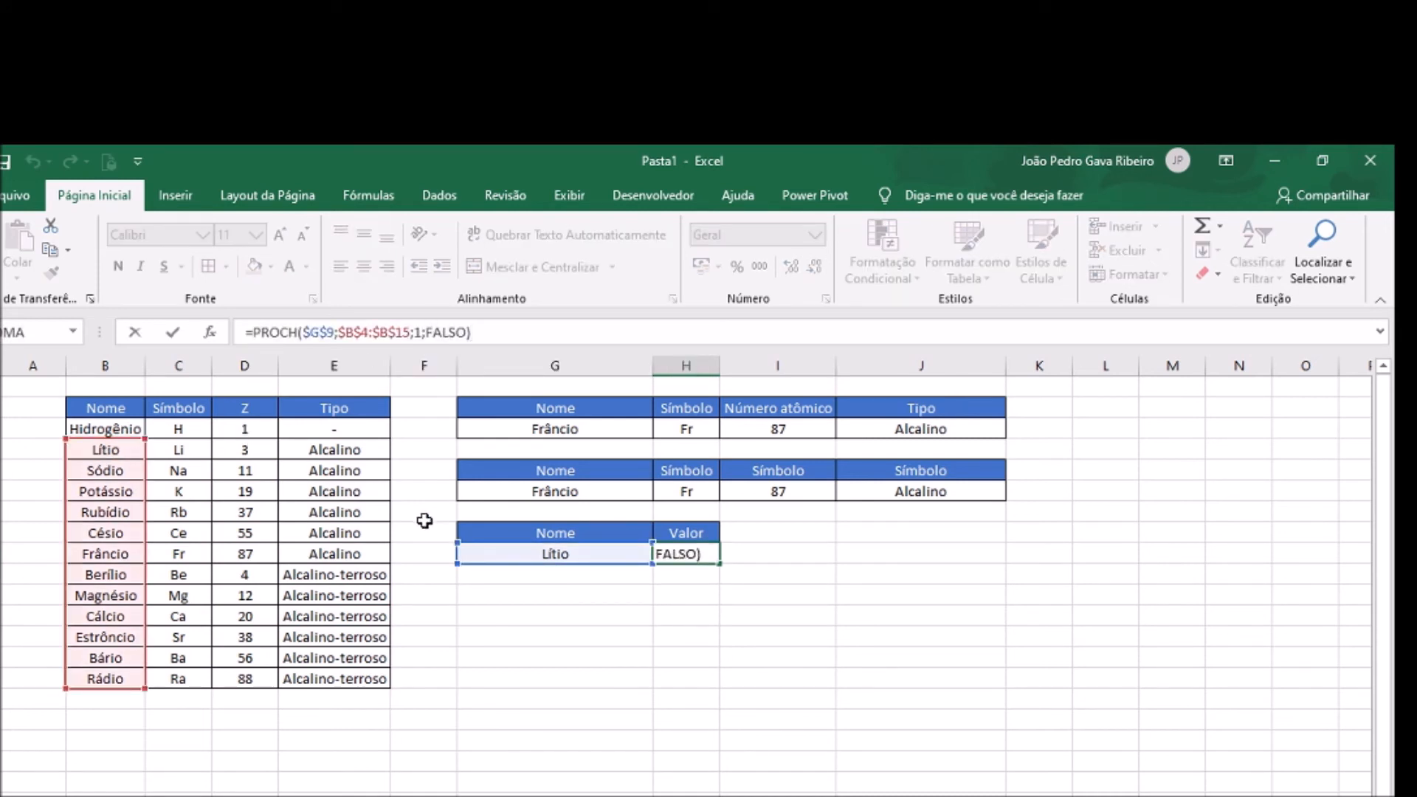
pyautogui.click(393, 335)
pyautogui.press('BackSpace')
pyautogui.write('E')
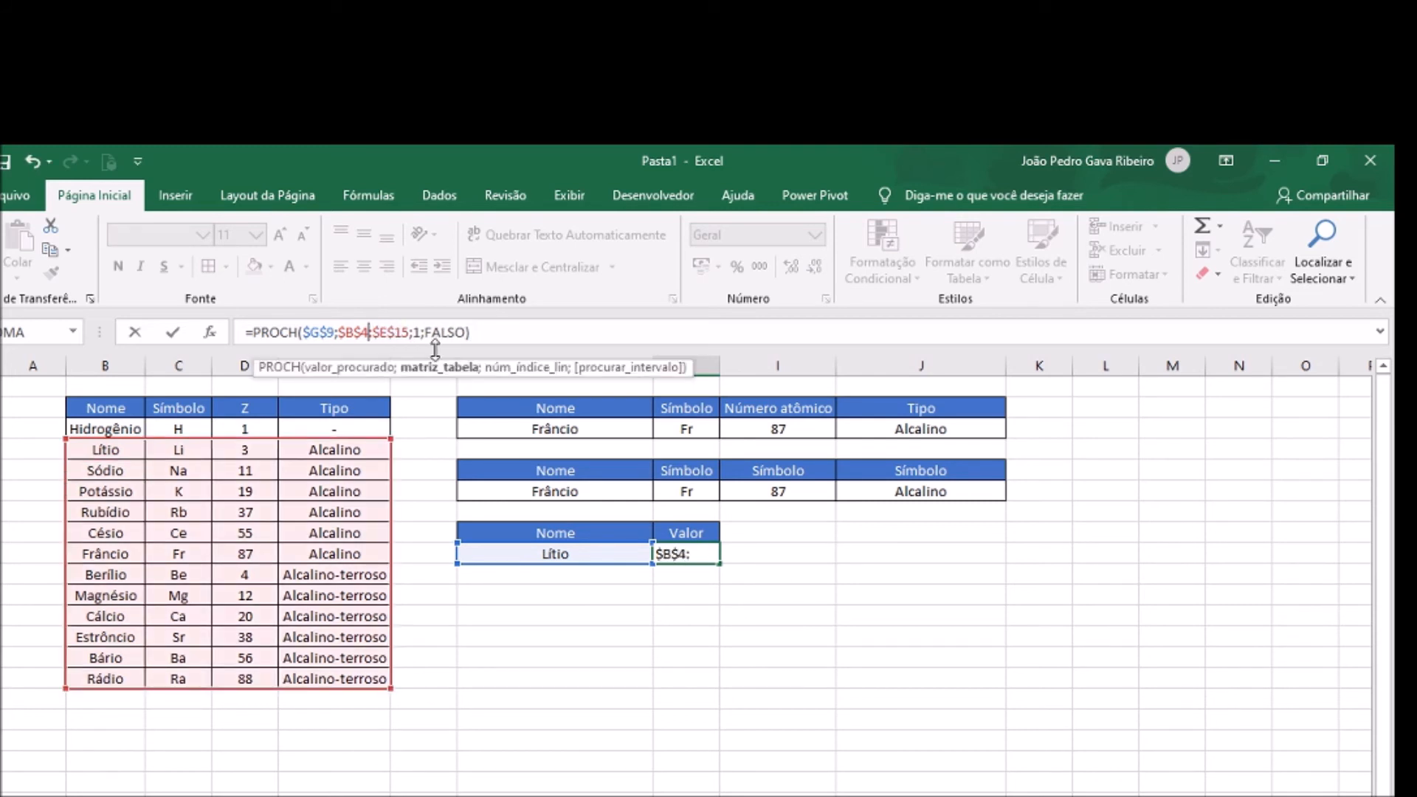
pyautogui.press('BackSpace')
pyautogui.press('BackSpace')
pyautogui.press('Return')
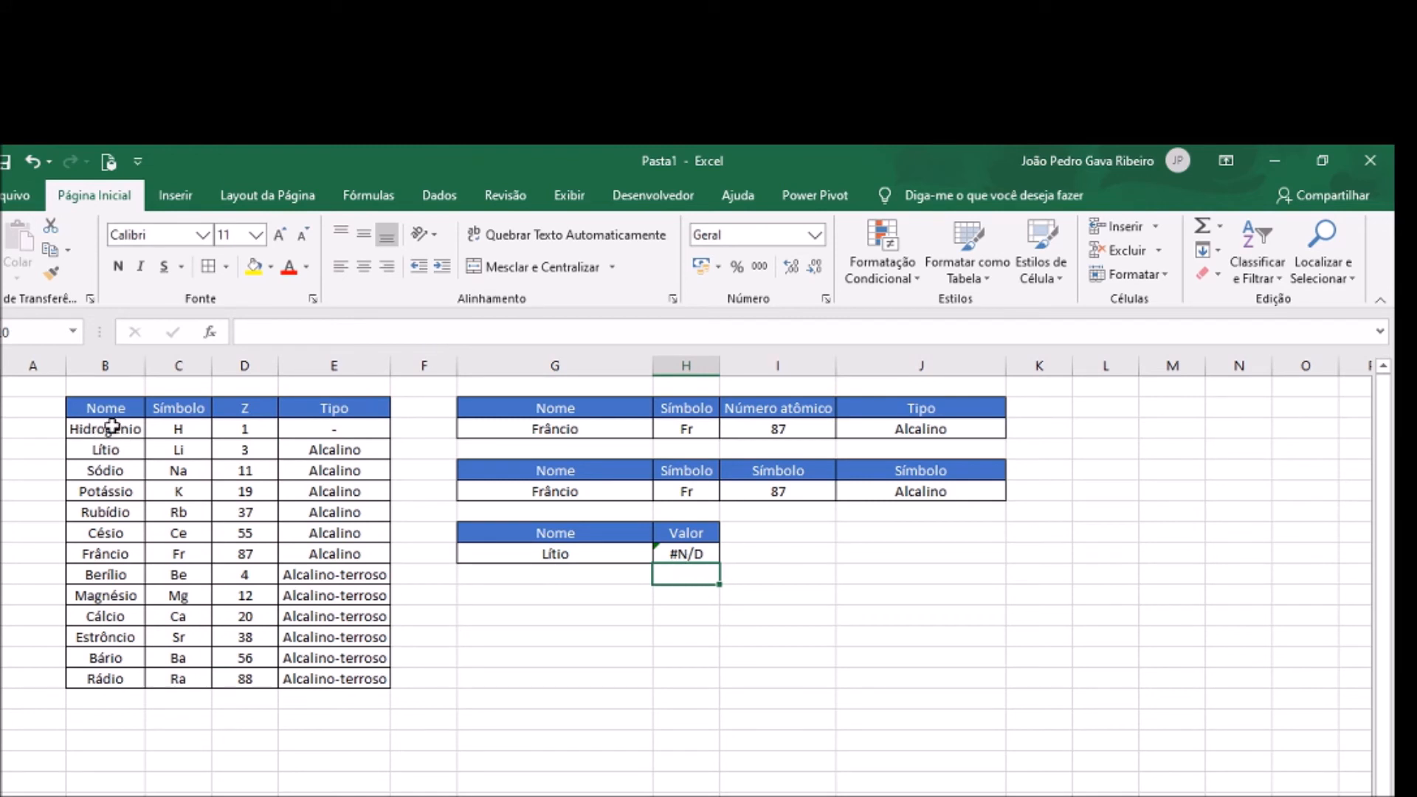
# Check the first names in column B and restrict the PROCH table array in H9 to $B$3:$B$15
pyautogui.click(106, 365)
pyautogui.click(110, 428)
pyautogui.click(106, 447)
pyautogui.click(675, 552)
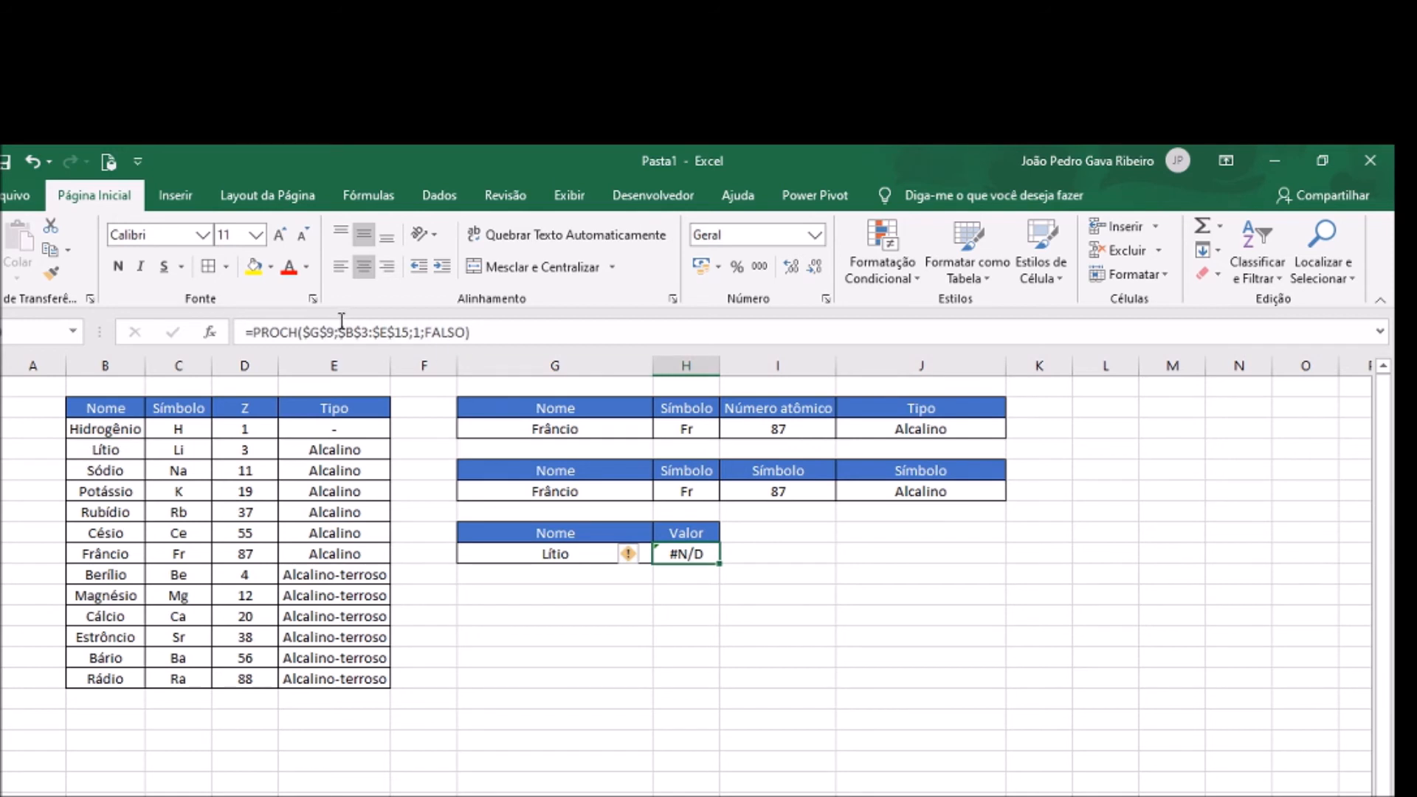
pyautogui.click(391, 332)
pyautogui.press('BackSpace')
pyautogui.write('B')
pyautogui.press('Return')
# Start the PROCH table array in H9 one row lower, making it $B$4:$B$15
pyautogui.click(663, 558)
pyautogui.click(392, 333)
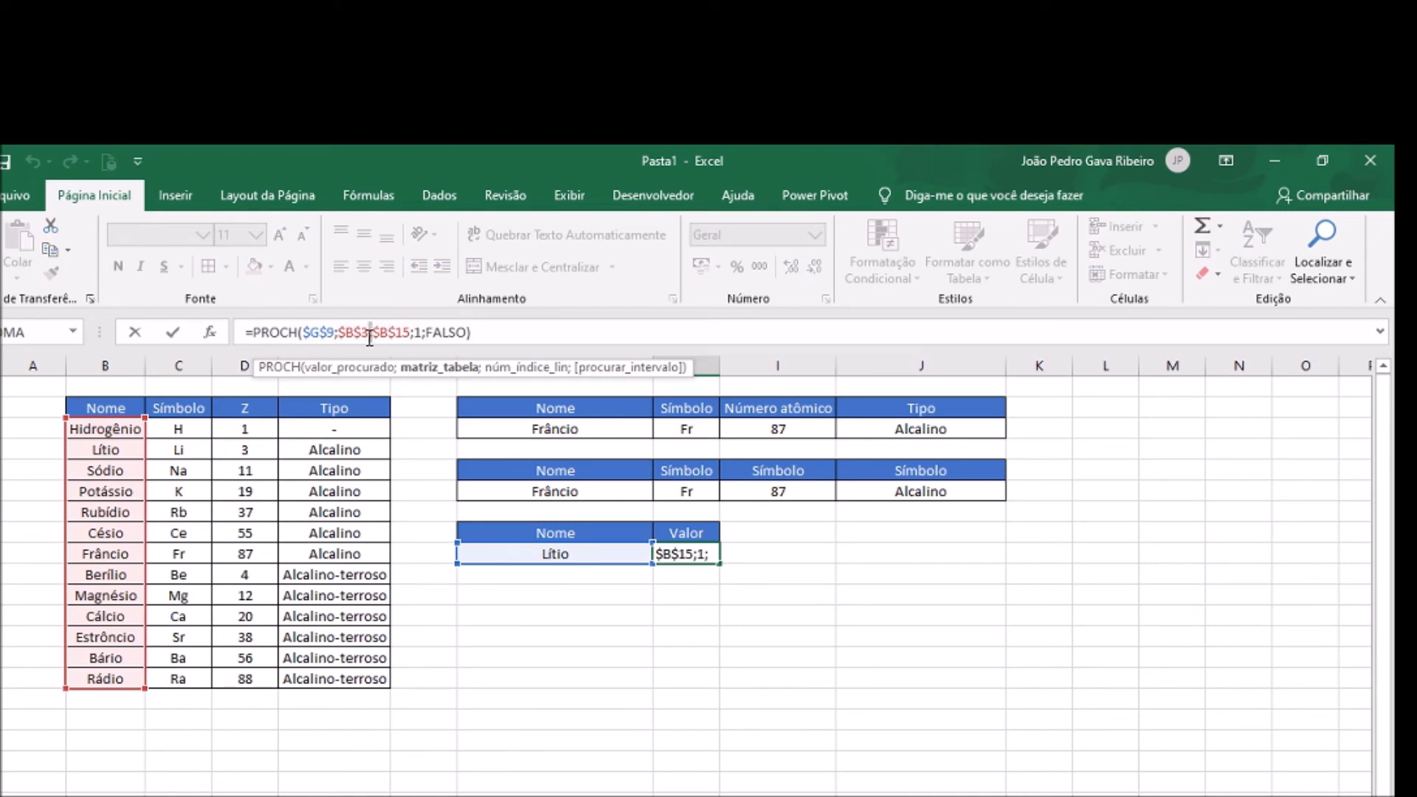
pyautogui.press('BackSpace')
pyautogui.press('BackSpace')
pyautogui.press('Return')
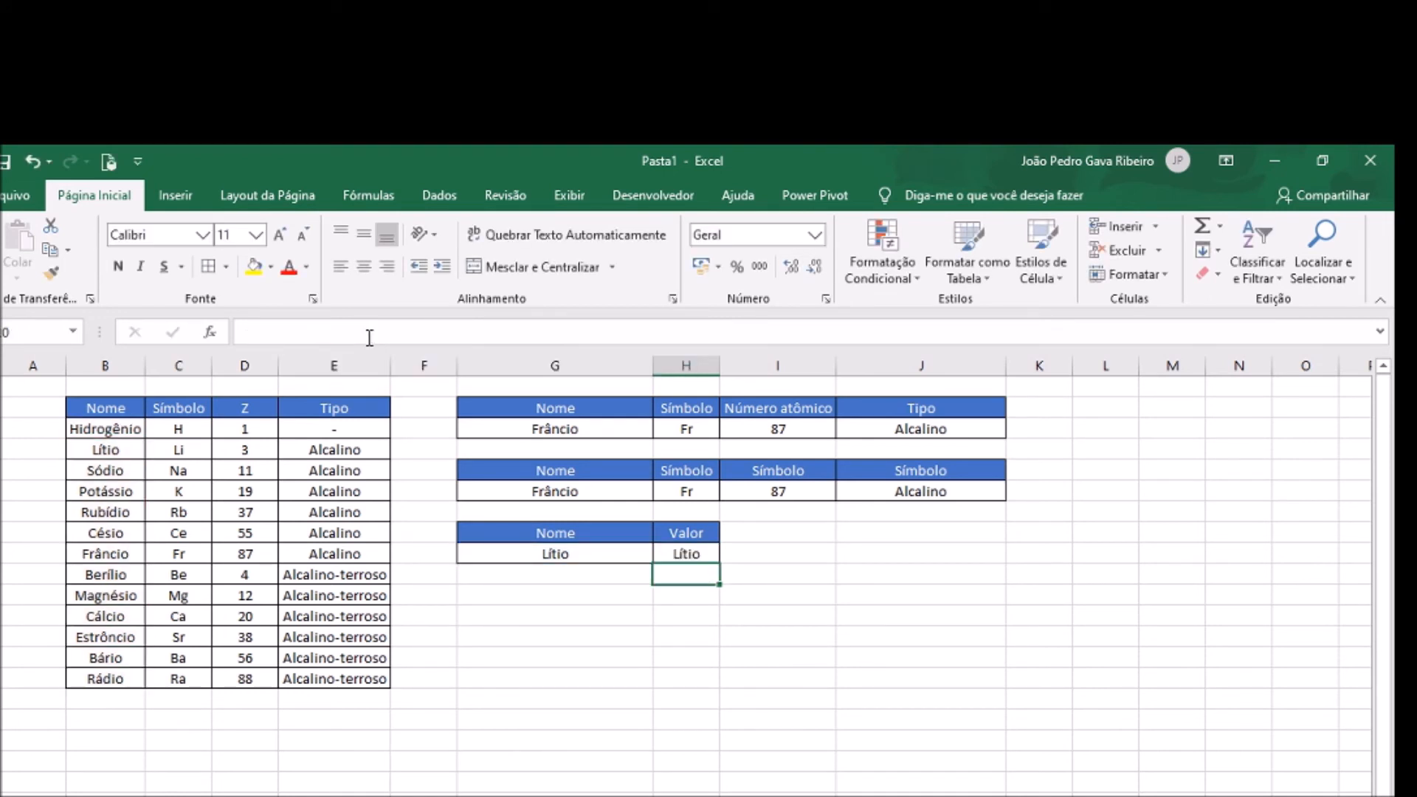
# Extend the PROCH table array in H9 through column E as $B$4:$E$15
pyautogui.click(697, 558)
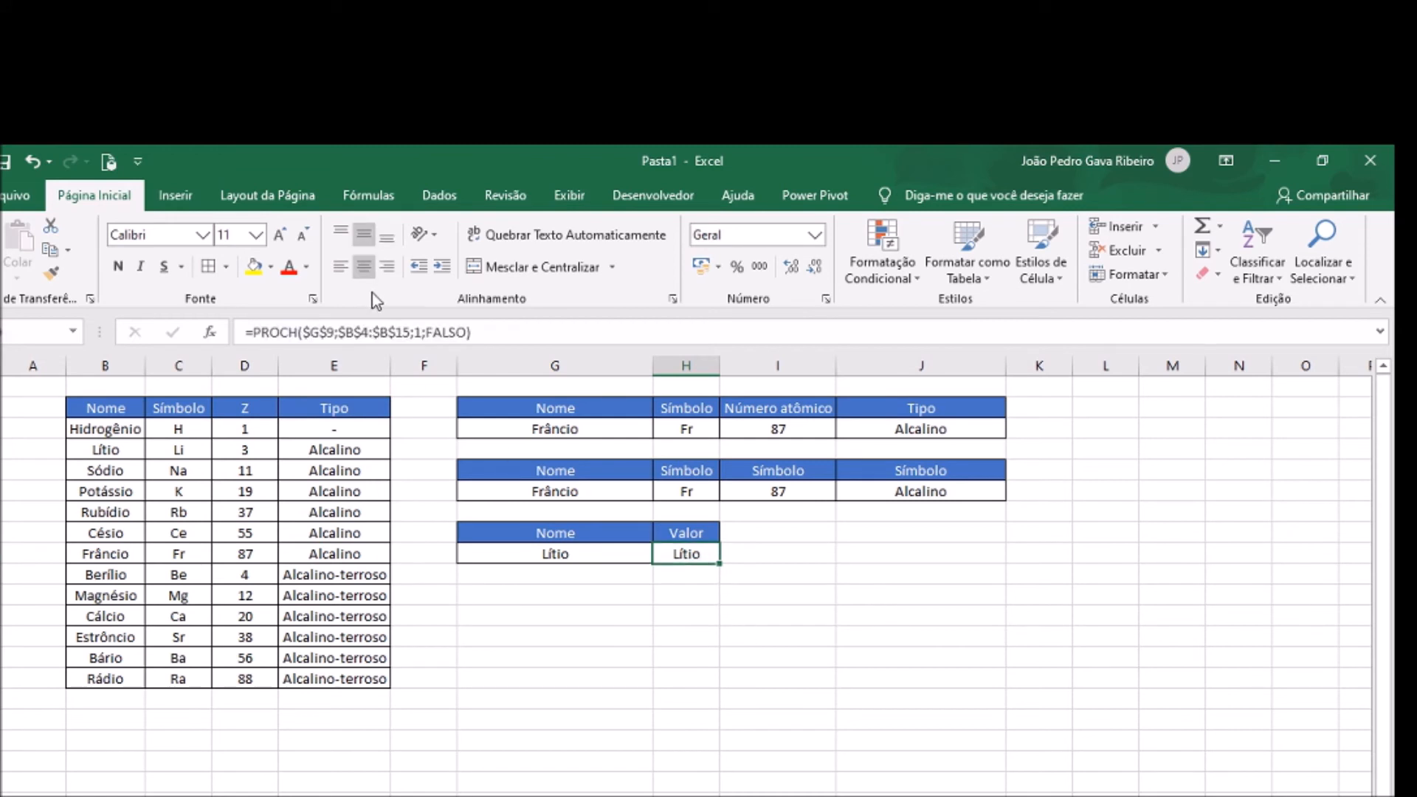
pyautogui.click(389, 332)
pyautogui.press('Return')
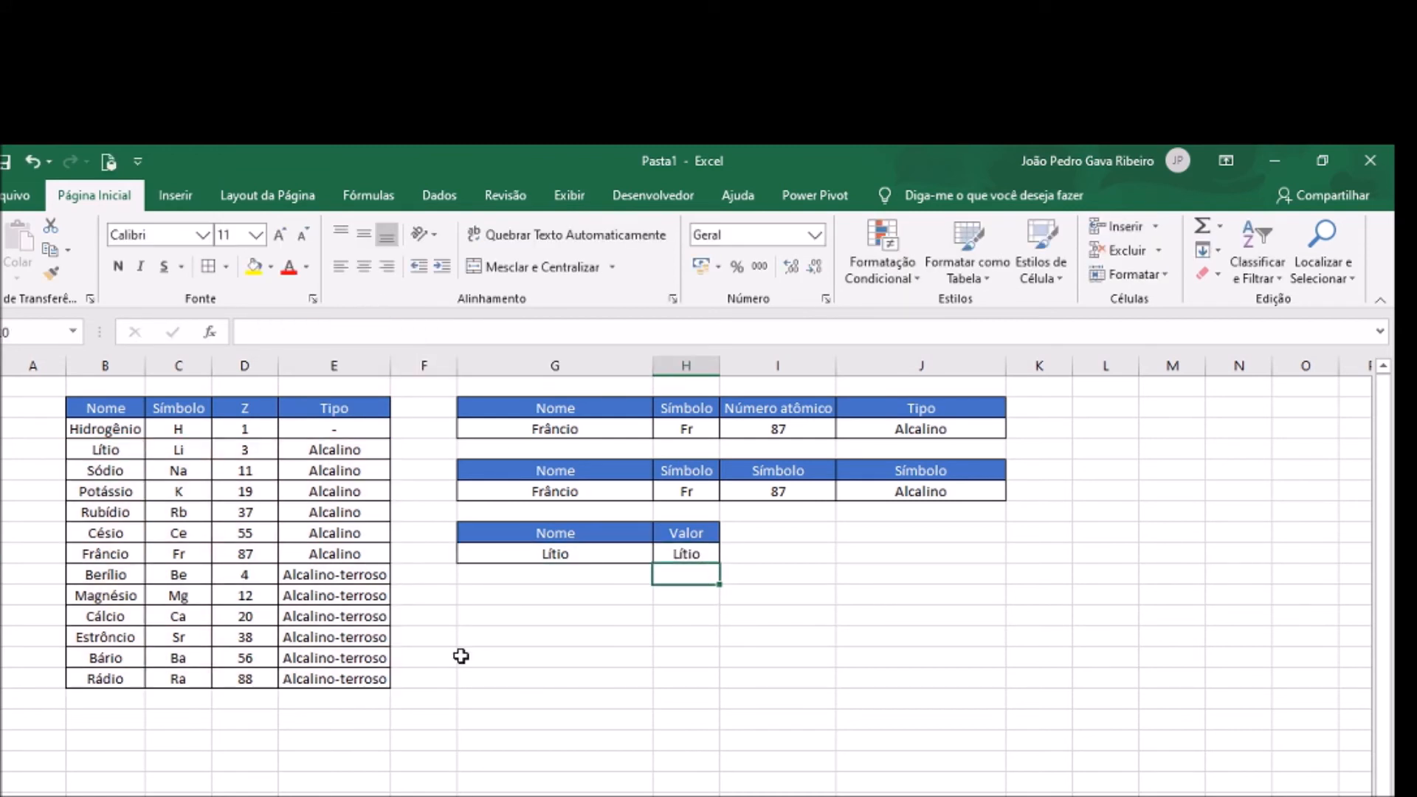
# Set the row index of the PROCH formula in H9 to 2
pyautogui.click(687, 554)
pyautogui.click(470, 333)
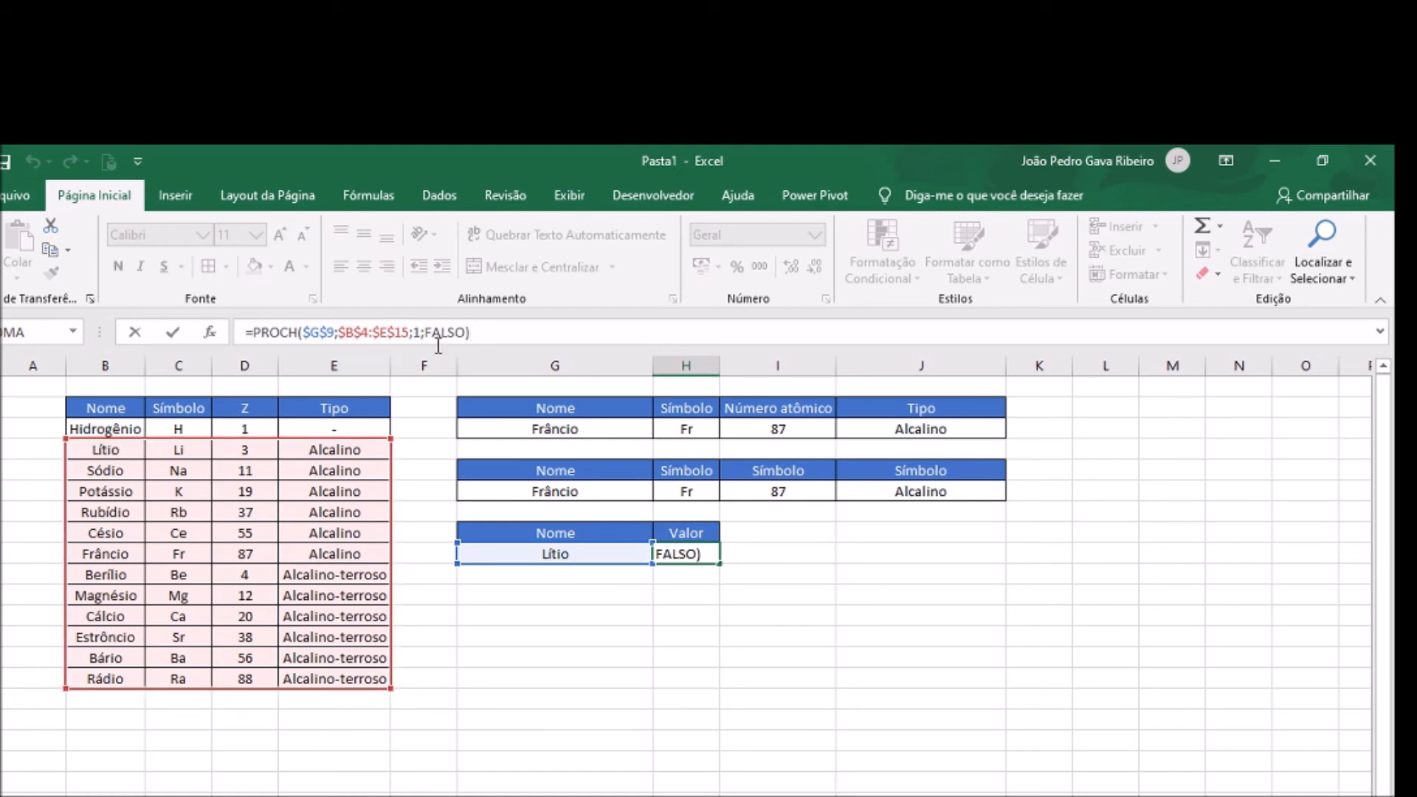
pyautogui.doubleClick(417, 333)
pyautogui.write('2')
pyautogui.press('Return')
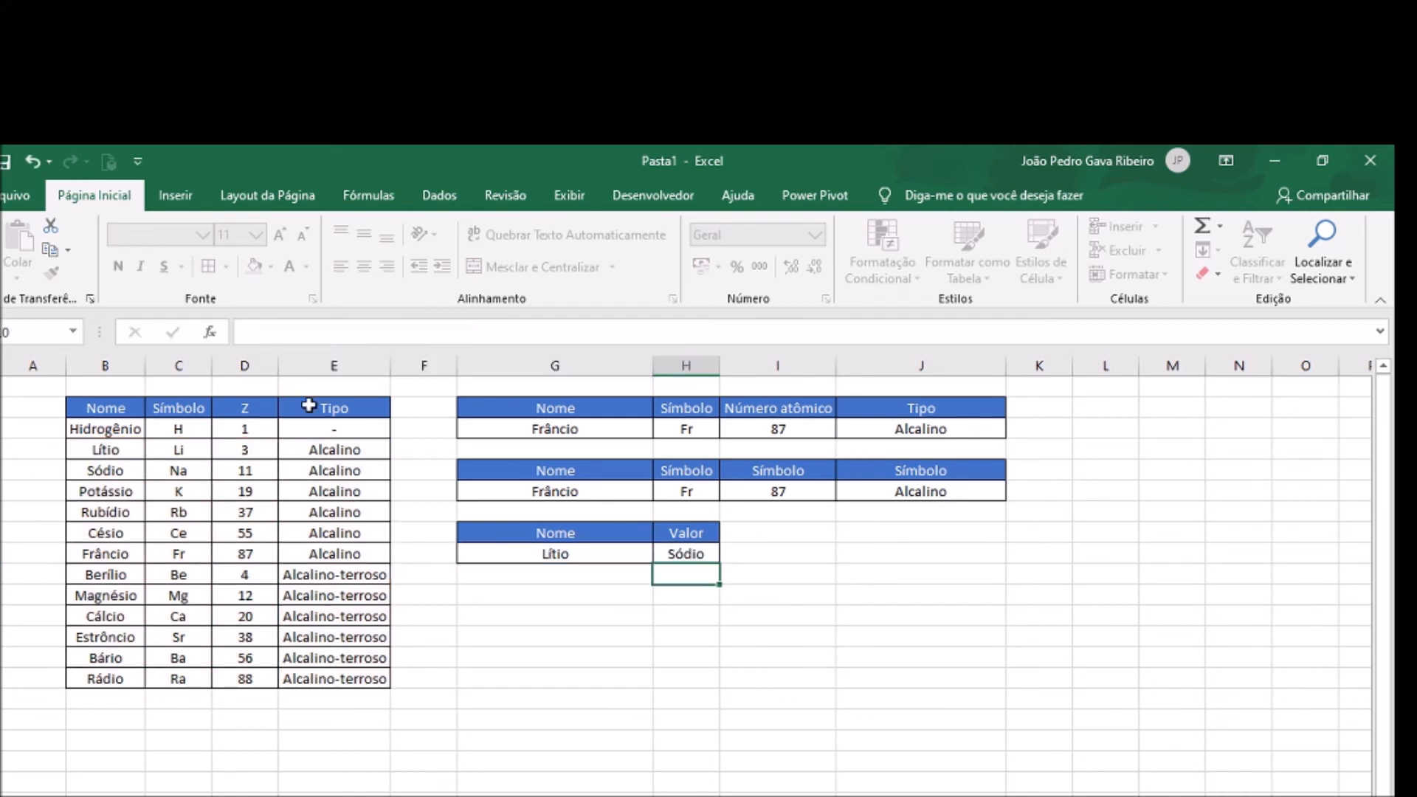
# Set the row index of the PROCH formula in H9 to 4 and check the formula
pyautogui.click(705, 554)
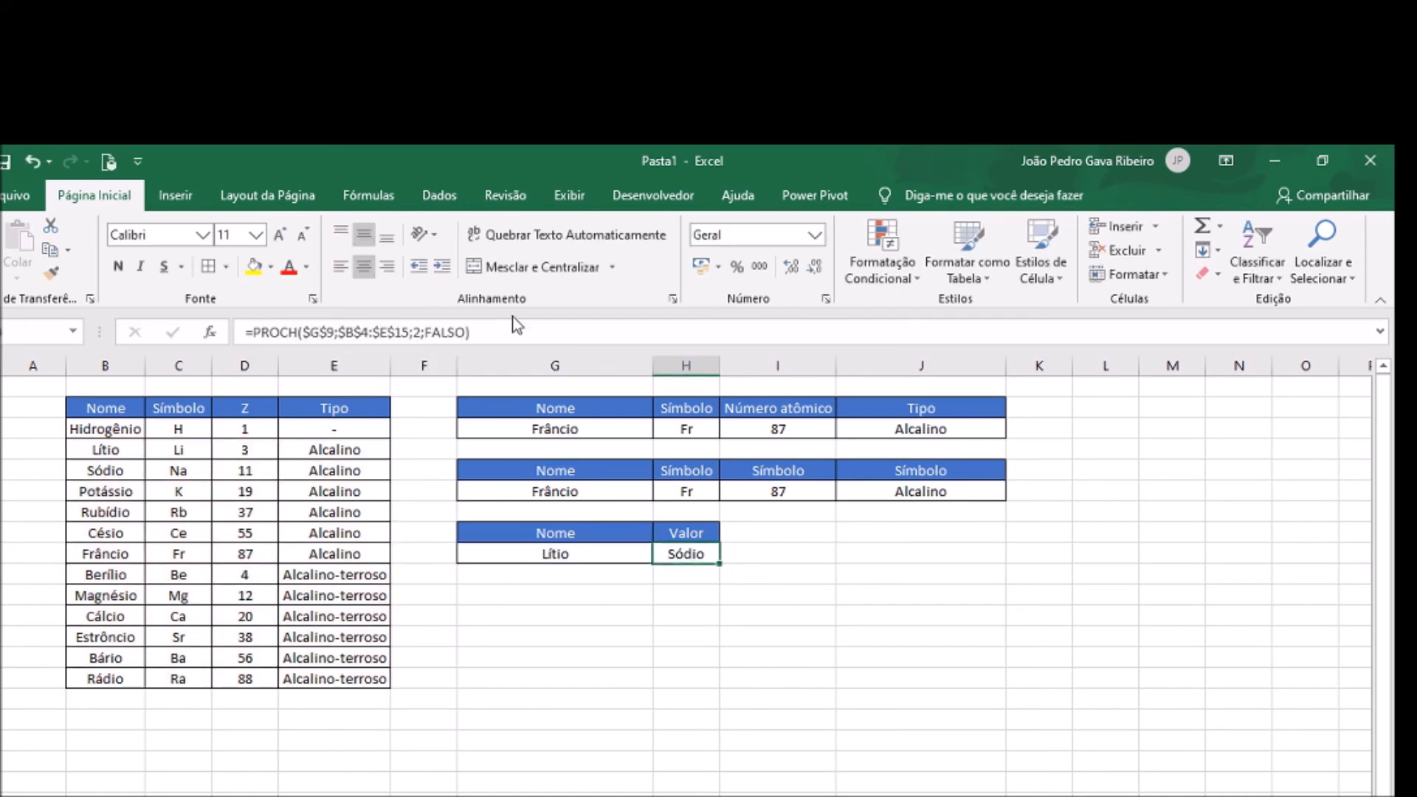
pyautogui.click(476, 332)
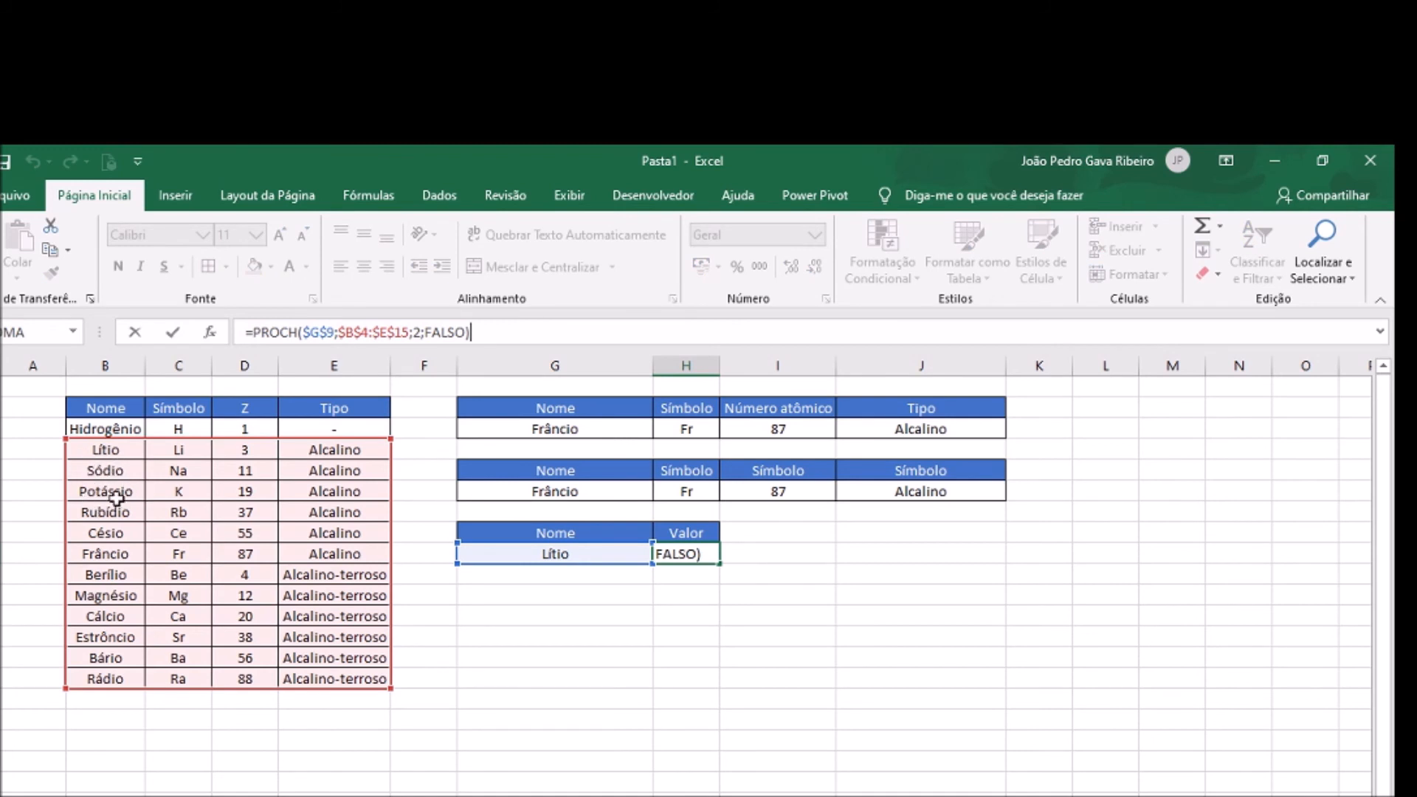
pyautogui.click(423, 332)
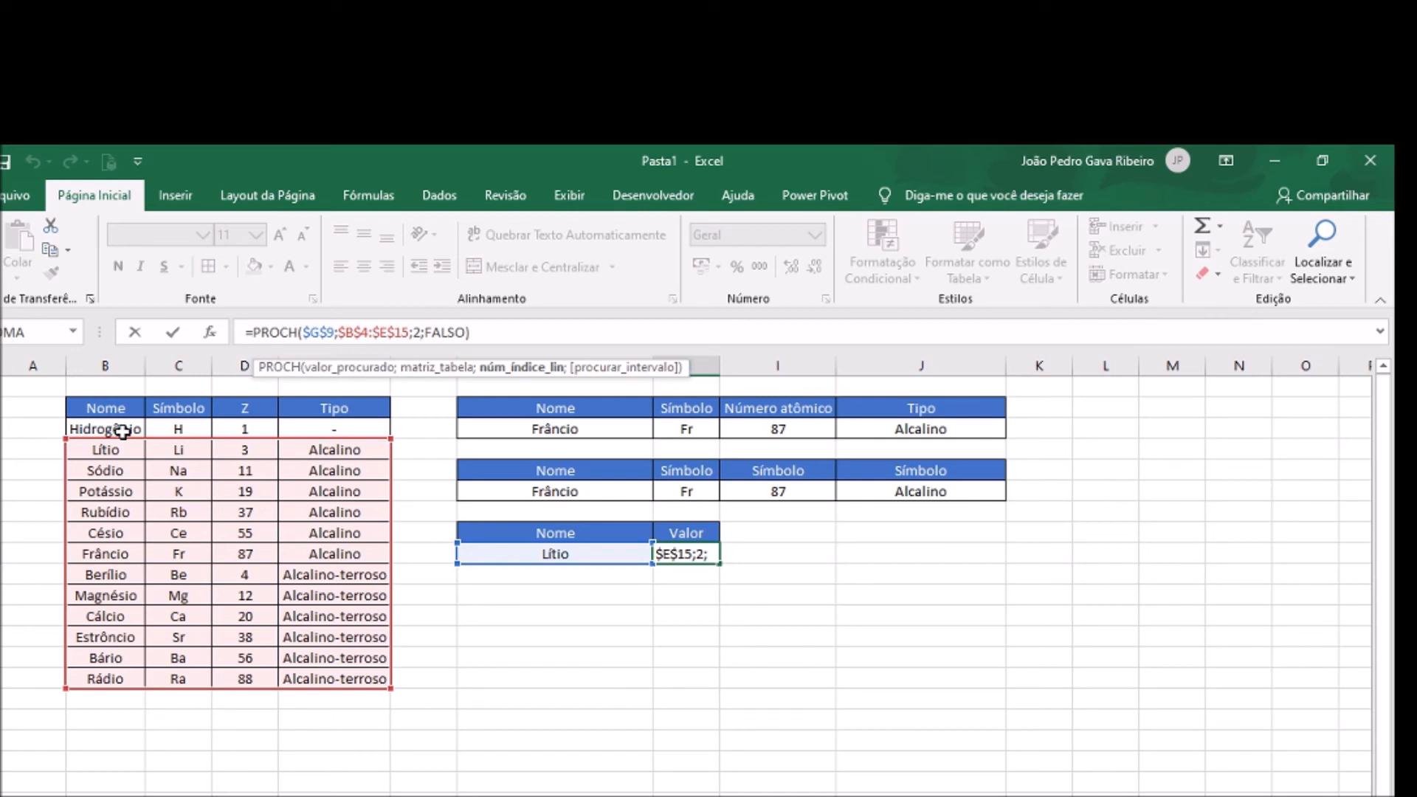
pyautogui.press('BackSpace')
pyautogui.write('4')
pyautogui.press('Return')
pyautogui.click(701, 554)
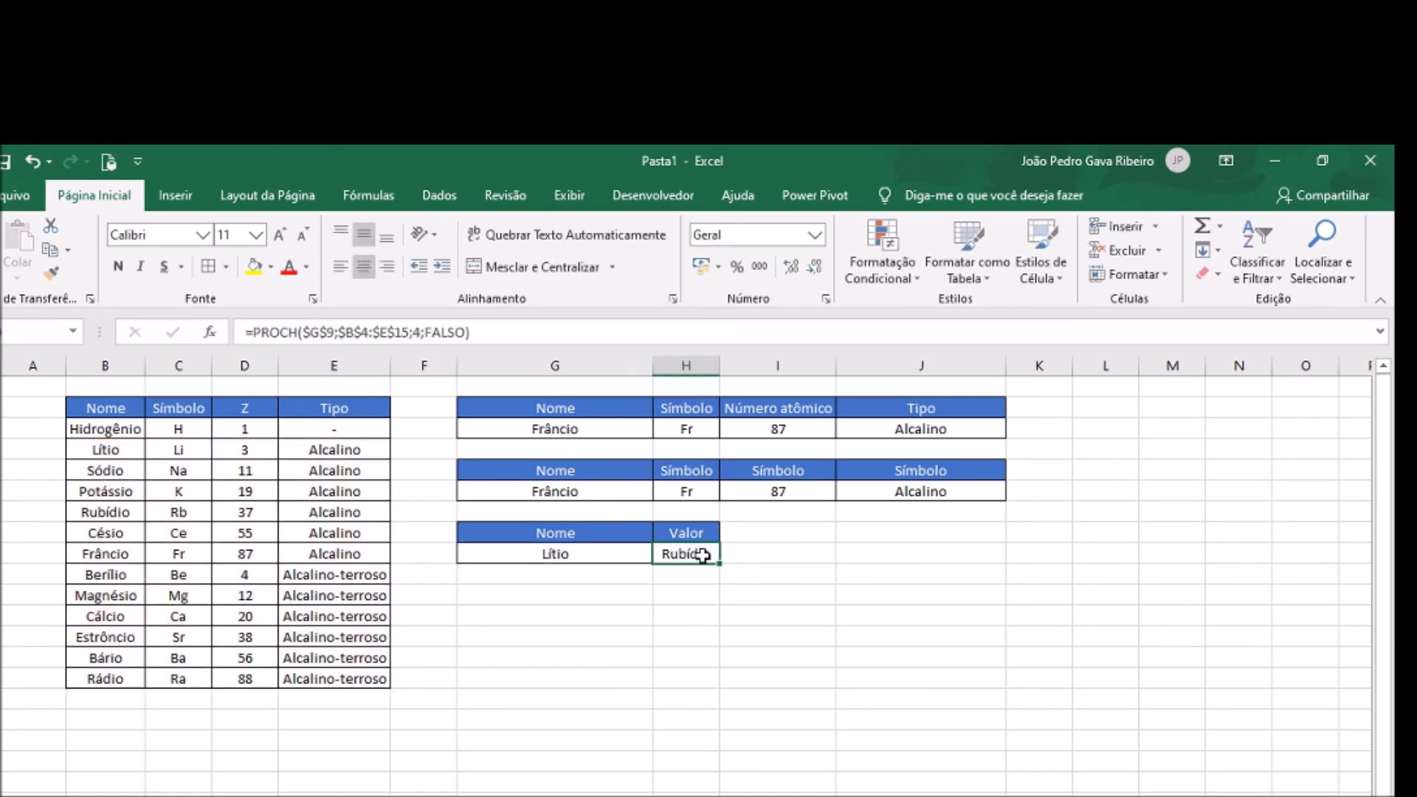
# Review the PROCH formula in H9, the PROCV formula in H3 and the INDIRETO formula in H6
pyautogui.click(793, 624)
pyautogui.click(707, 560)
pyautogui.click(590, 434)
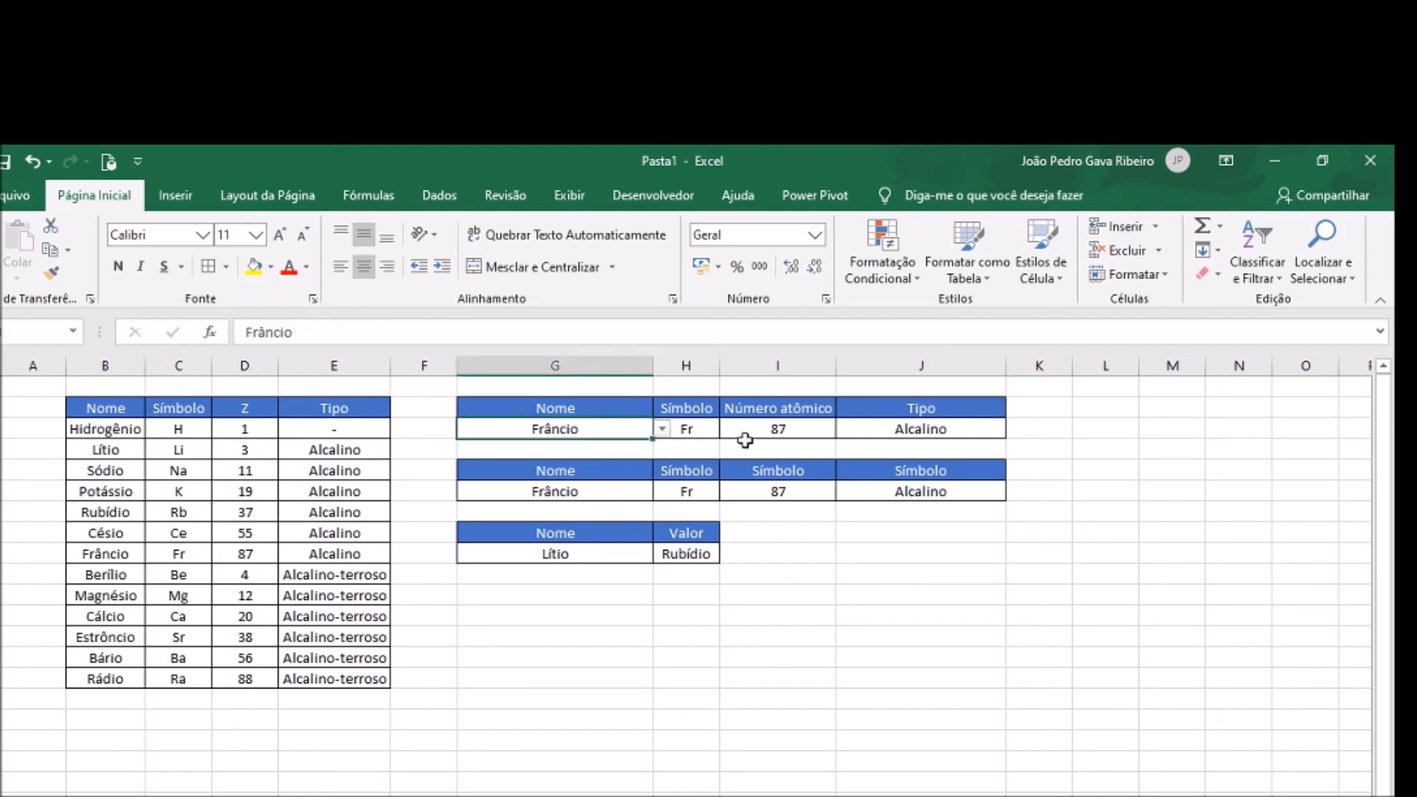
pyautogui.click(698, 429)
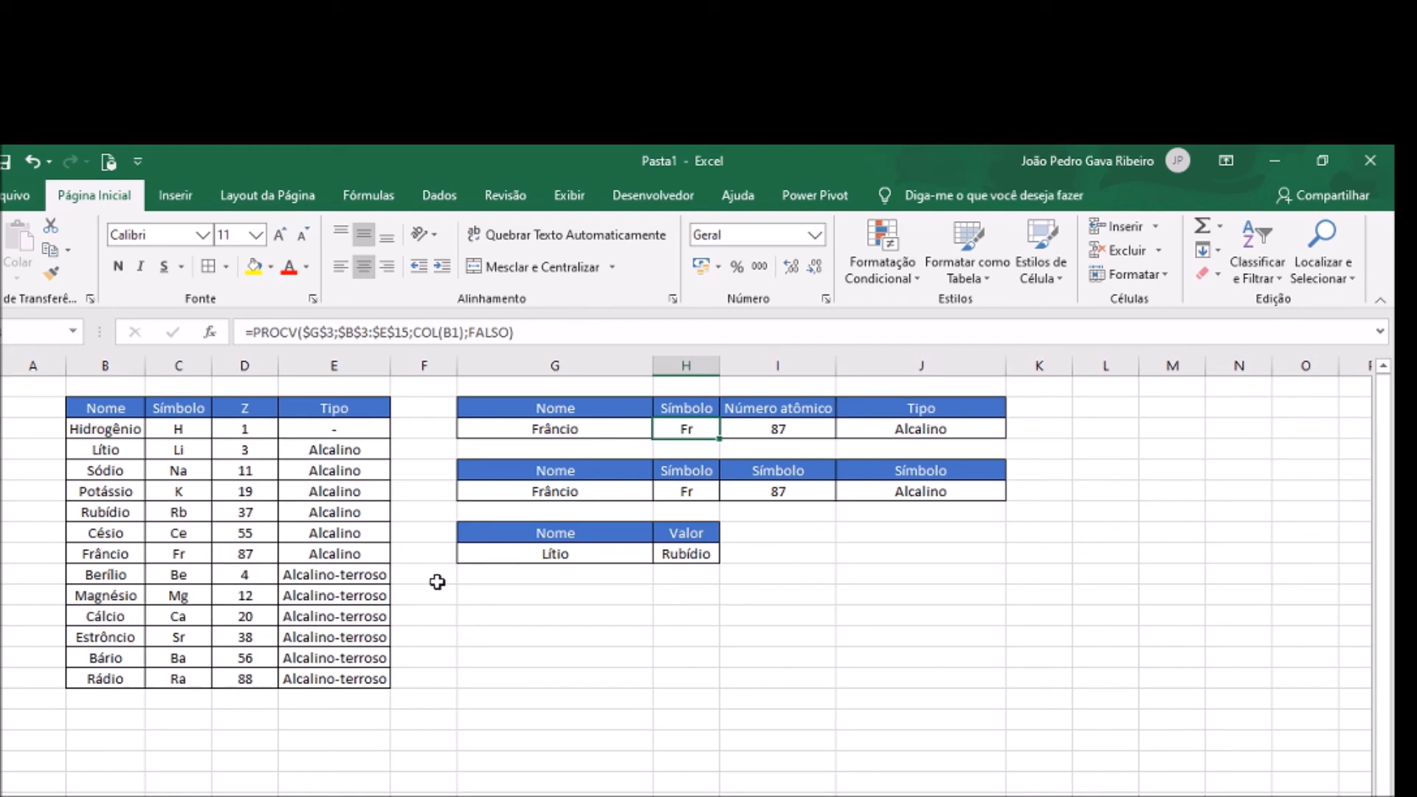
pyautogui.click(669, 511)
pyautogui.click(664, 489)
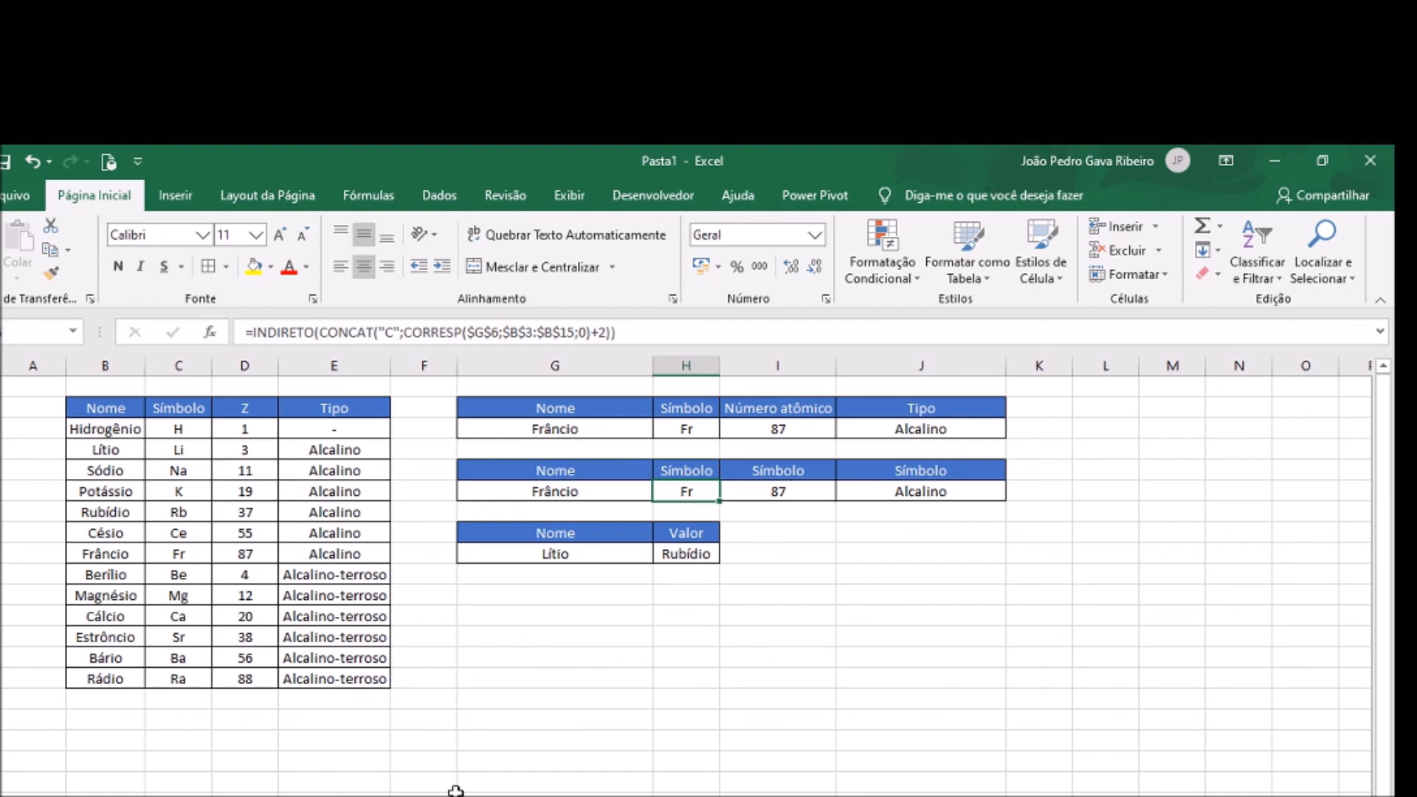
# Highlight the names in column B and the Hidrogênio row to compare vertical and horizontal lookup ranges
pyautogui.moveTo(122, 429); pyautogui.dragTo(126, 675)
pyautogui.click(128, 683)
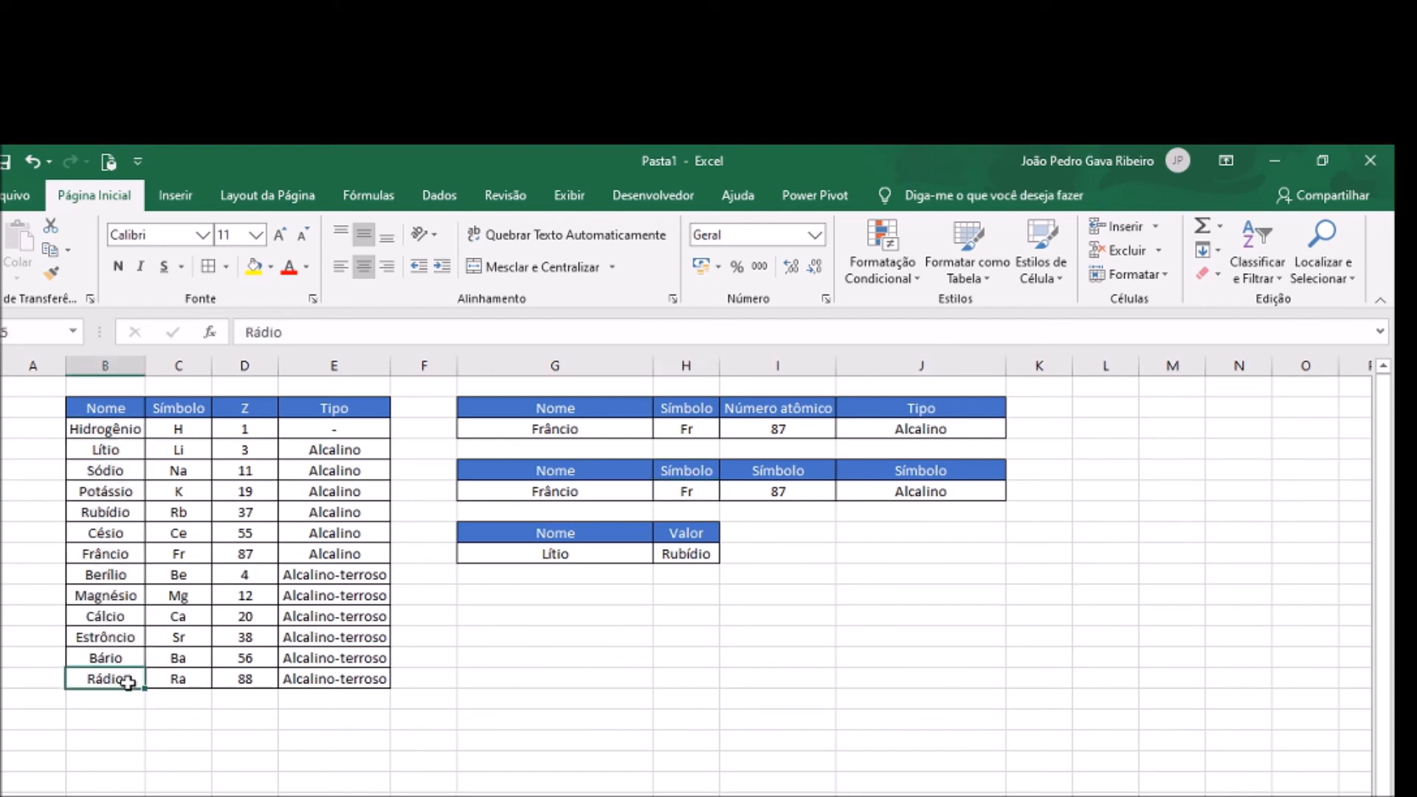
pyautogui.moveTo(115, 430); pyautogui.dragTo(118, 675)
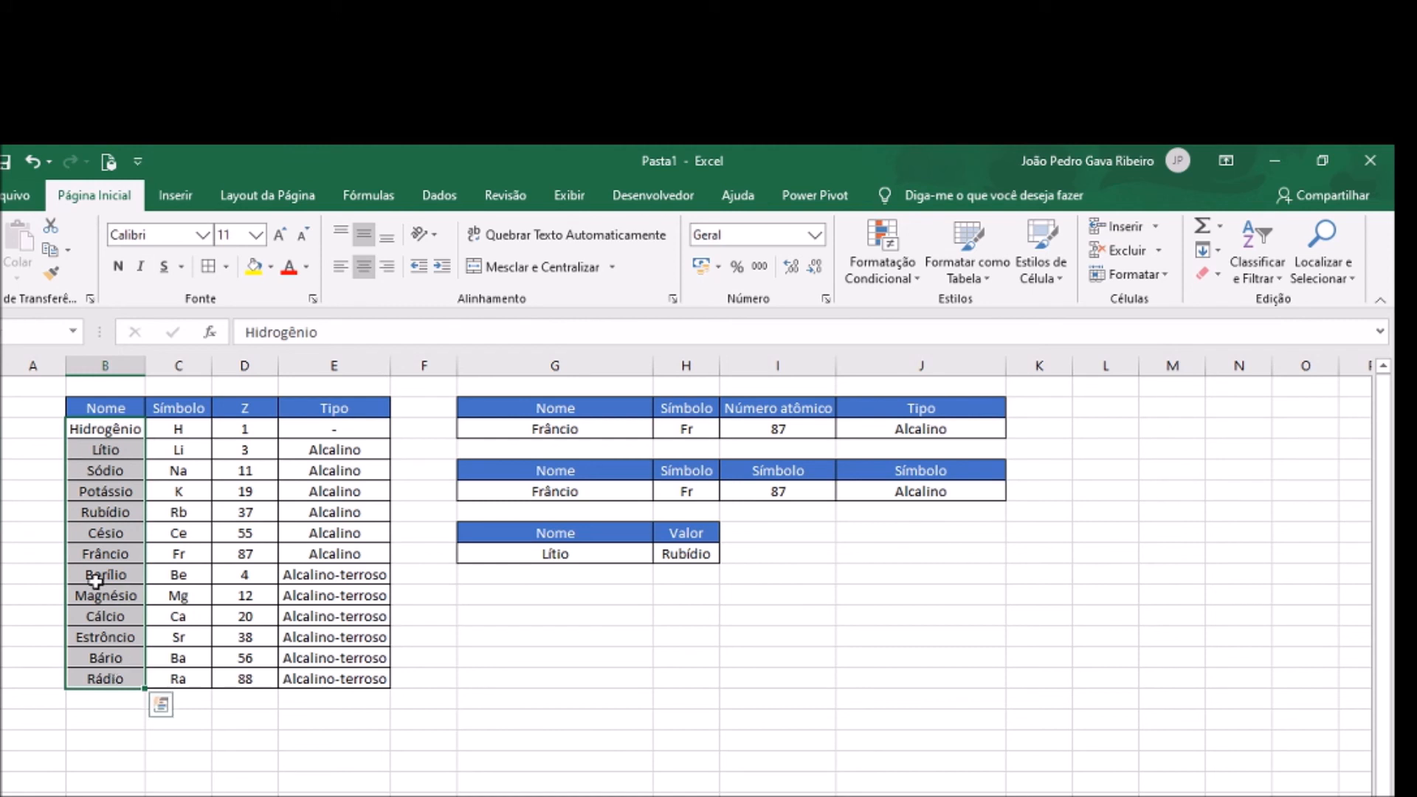
pyautogui.moveTo(104, 430); pyautogui.dragTo(360, 433)
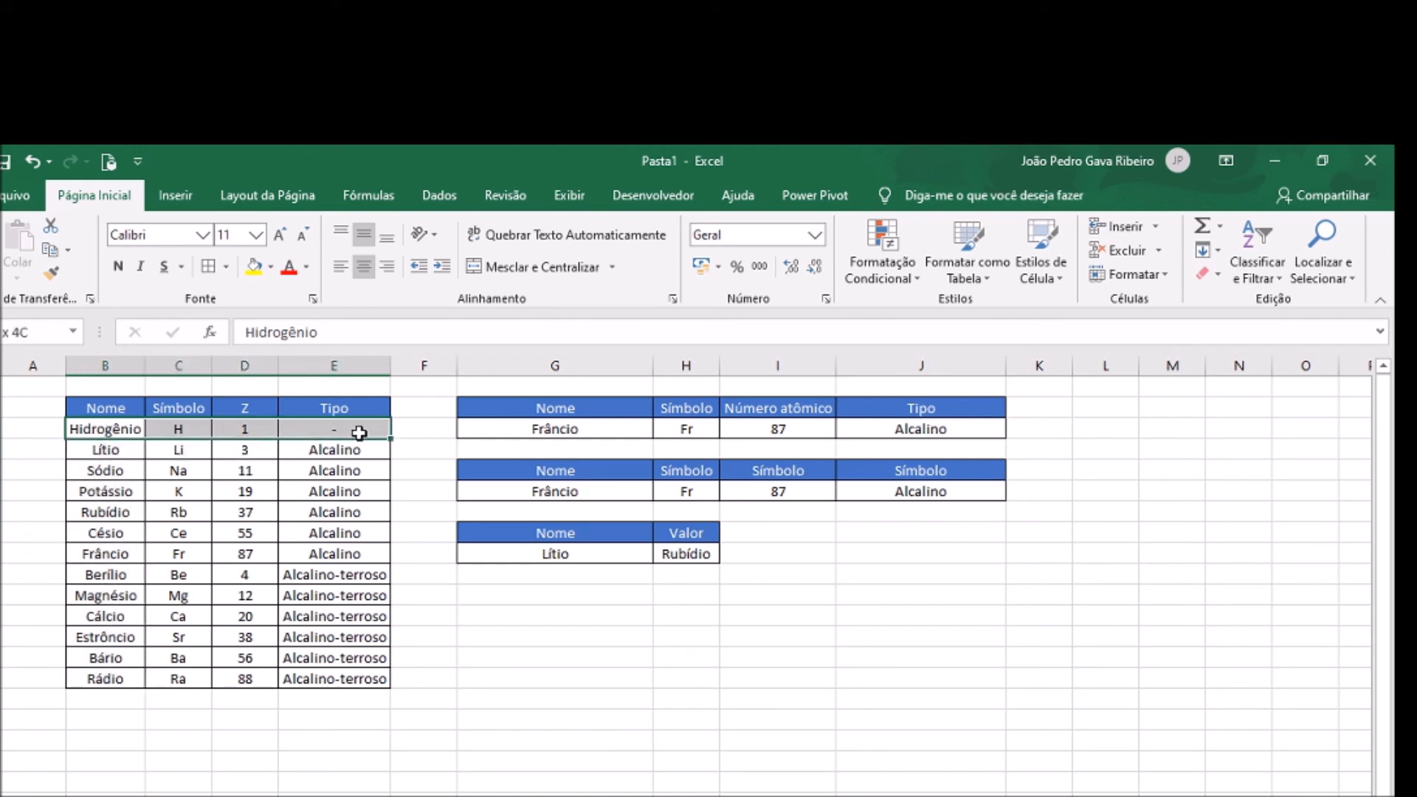
pyautogui.click(359, 433)
pyautogui.moveTo(118, 426); pyautogui.dragTo(335, 435)
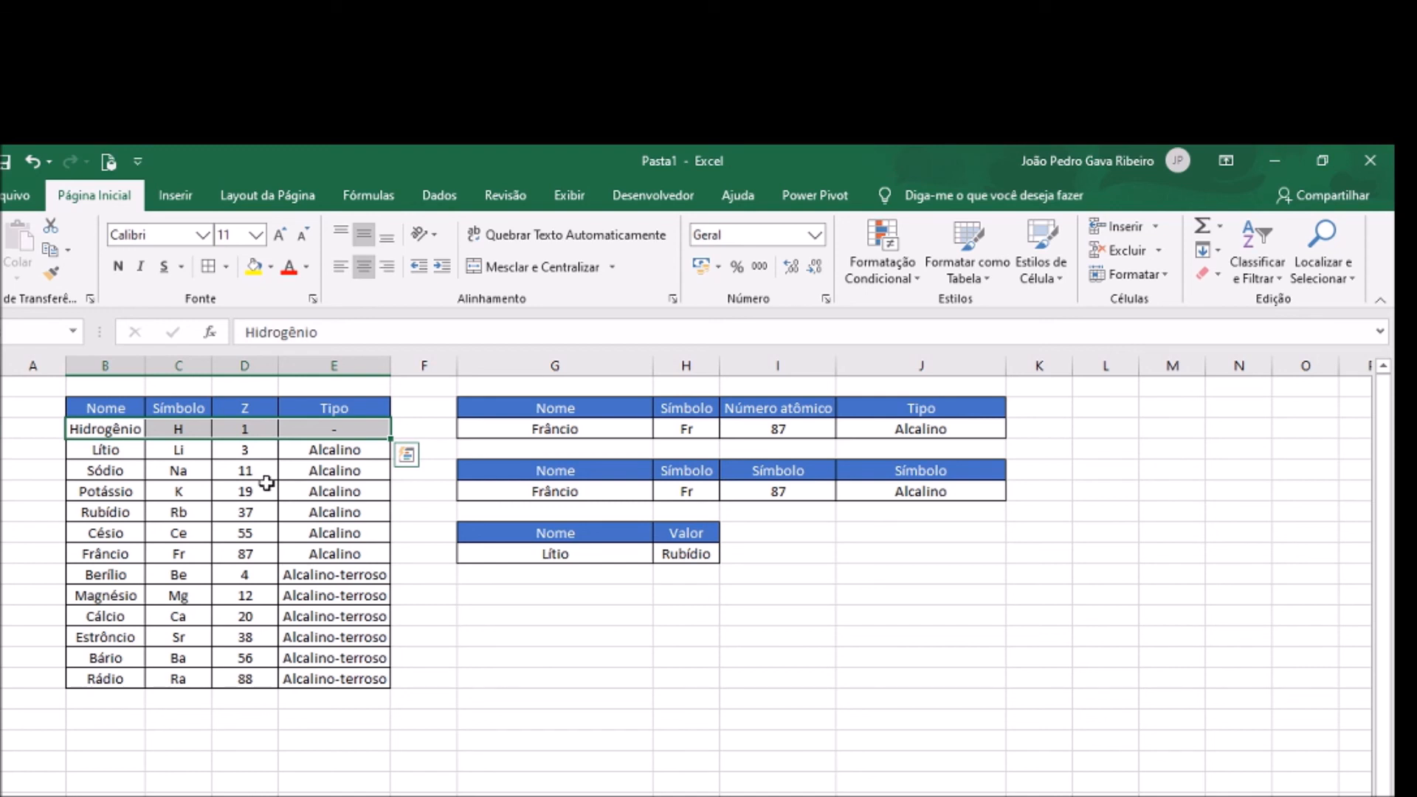
pyautogui.moveTo(121, 429); pyautogui.dragTo(112, 673)
# Compare the INDIRETO formulas in H6 and I6 with the PROCH formula in H9
pyautogui.click(697, 492)
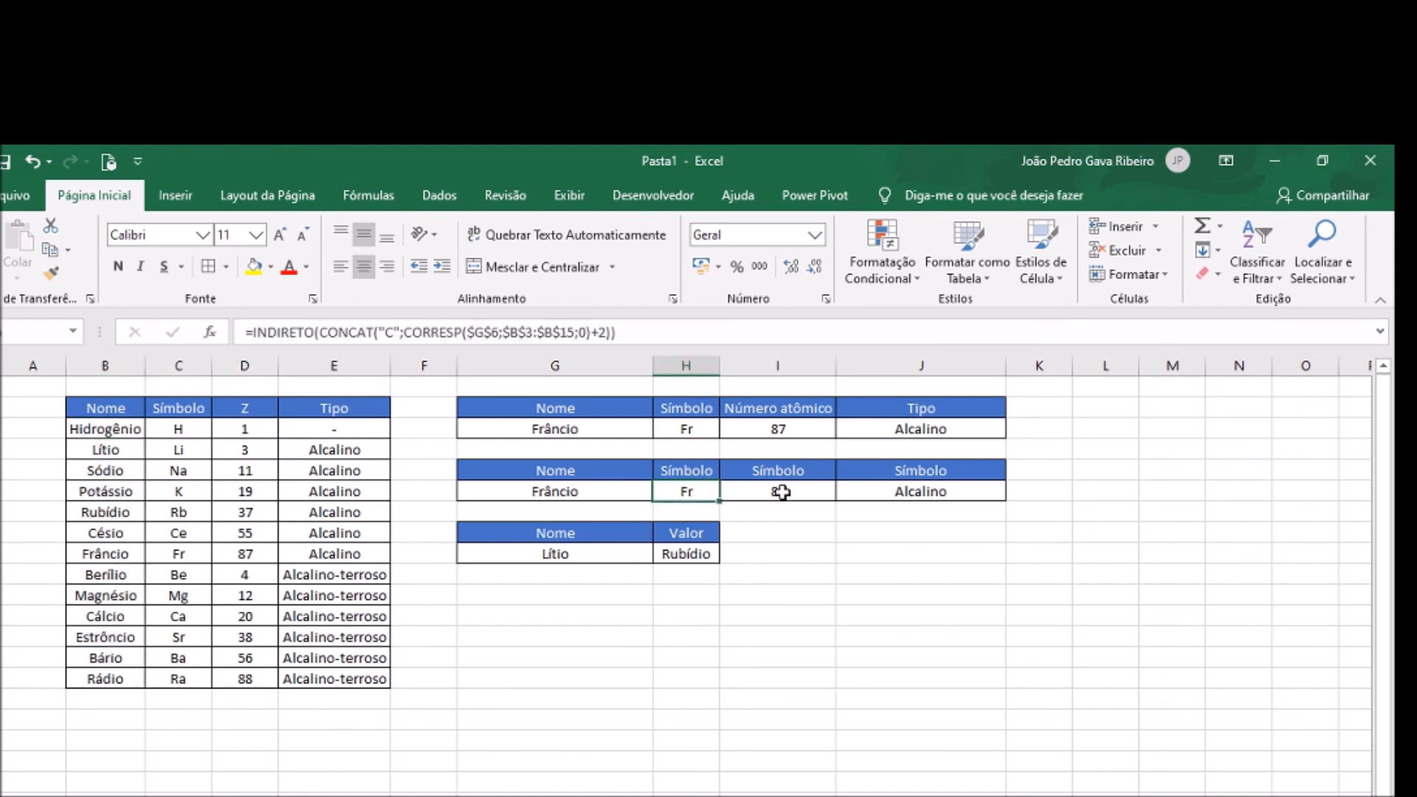
pyautogui.click(781, 492)
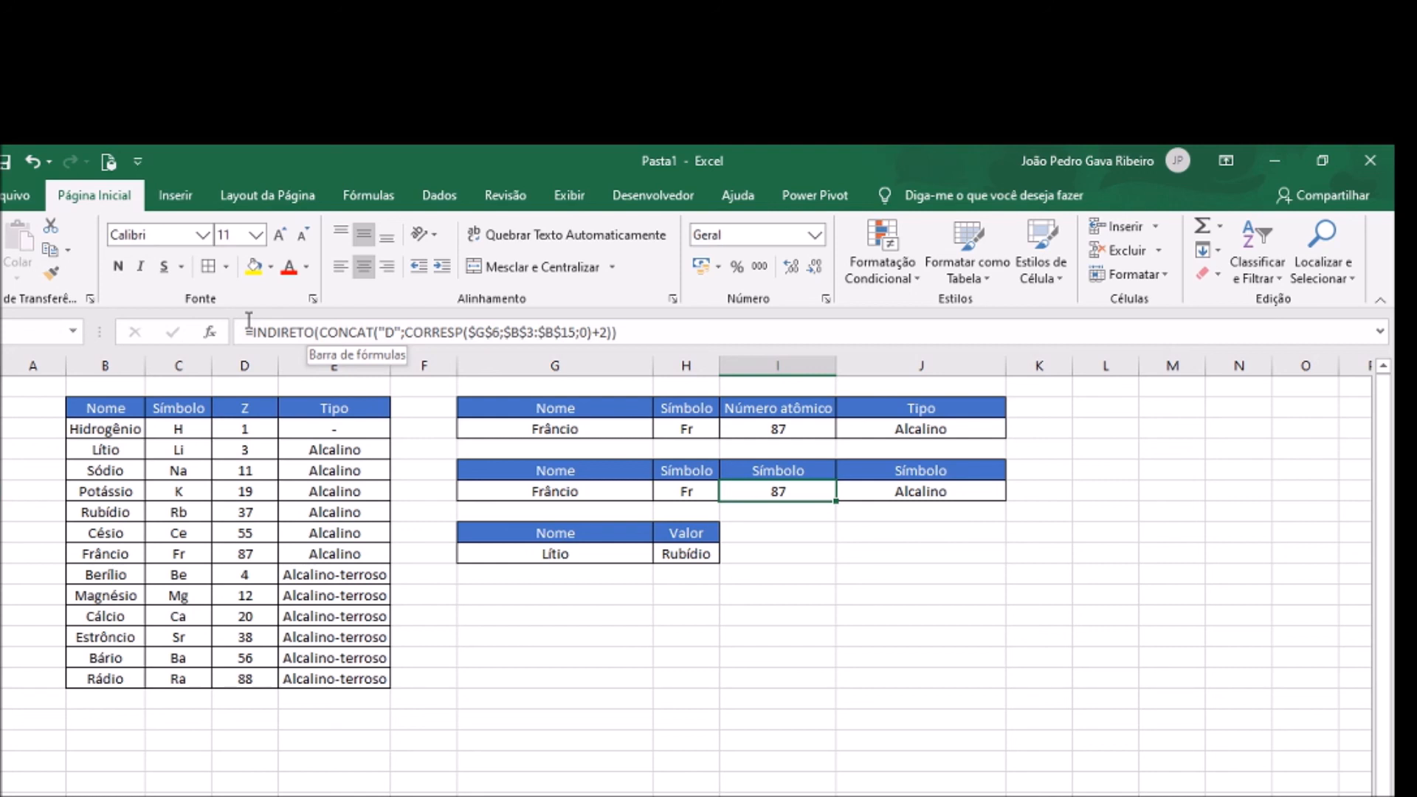
pyautogui.moveTo(194, 383); pyautogui.dragTo(195, 407)
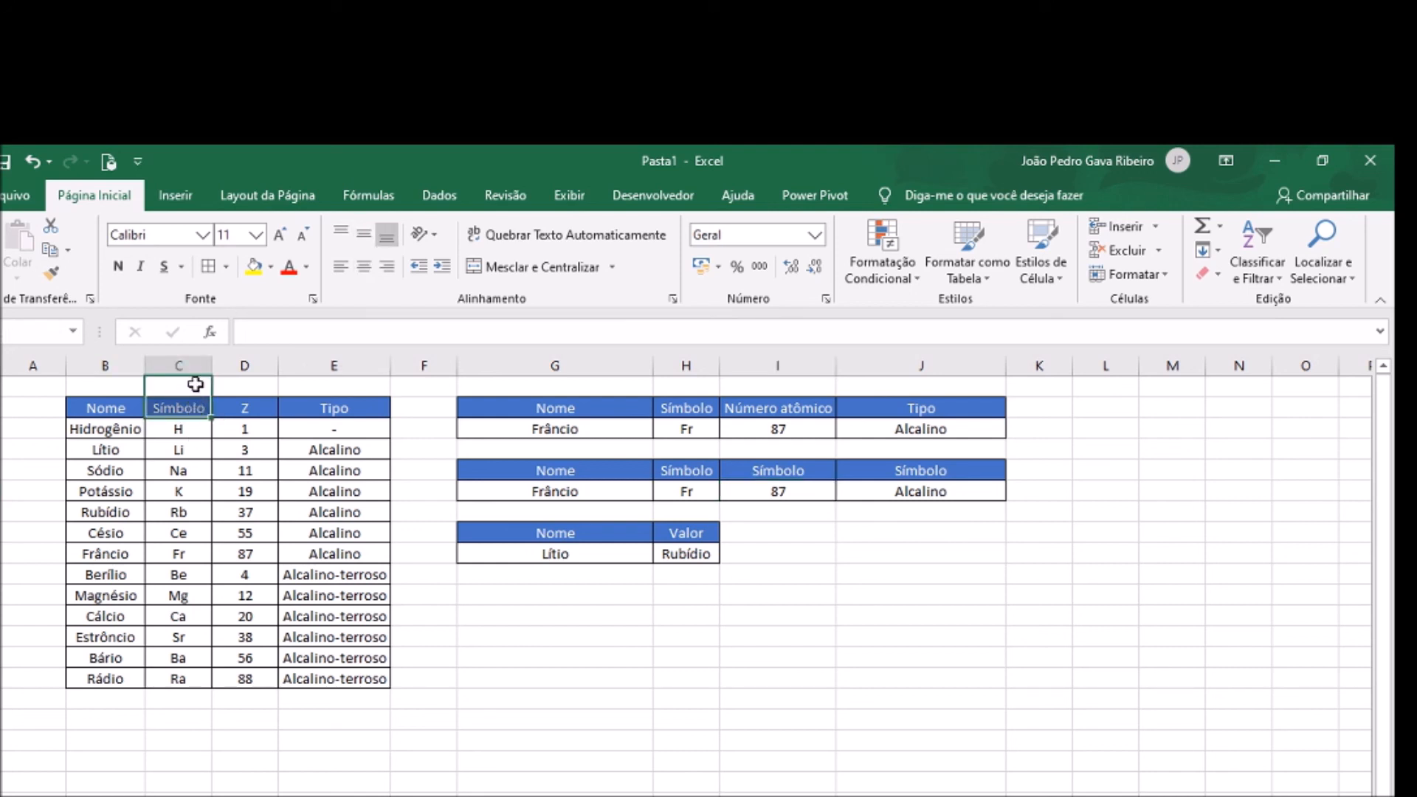
pyautogui.click(695, 550)
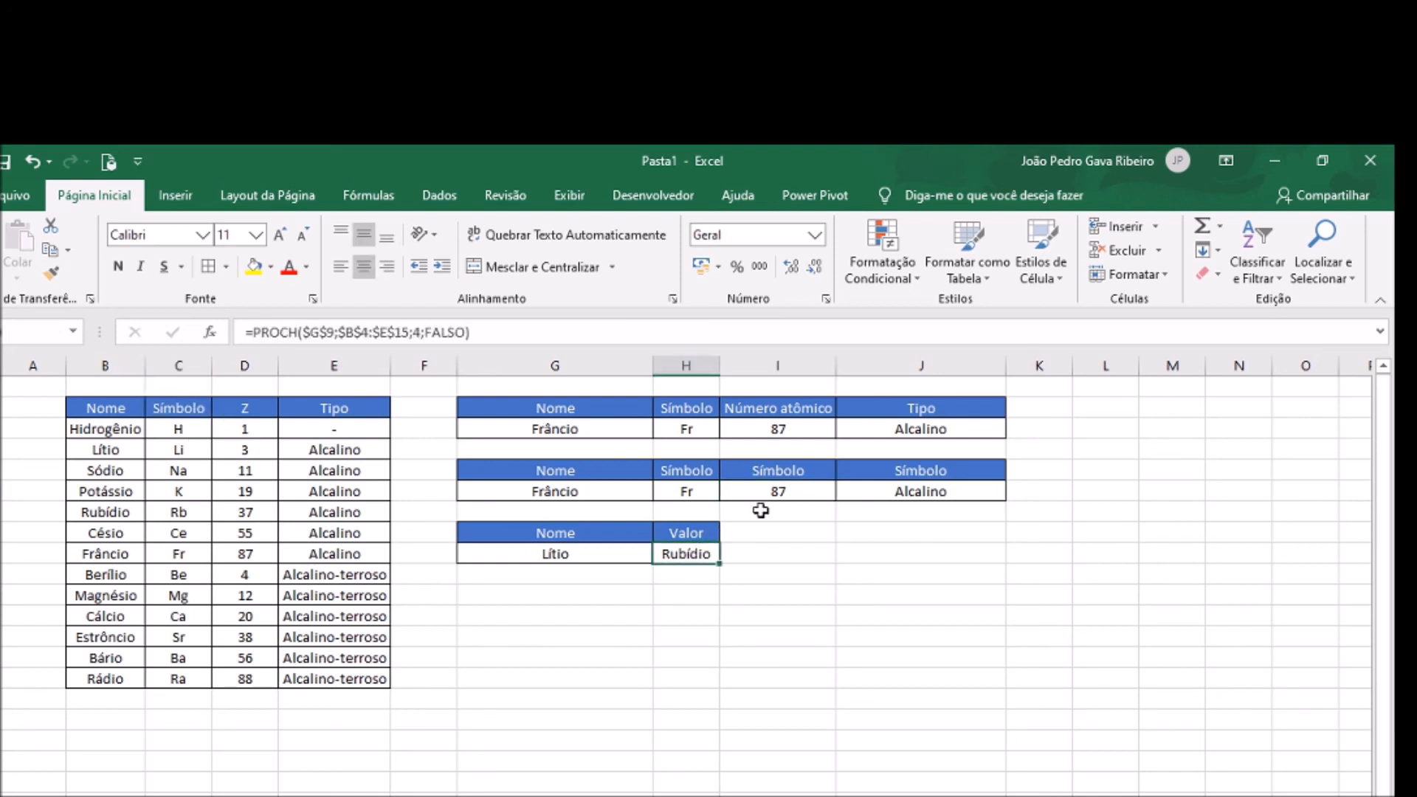
pyautogui.click(774, 493)
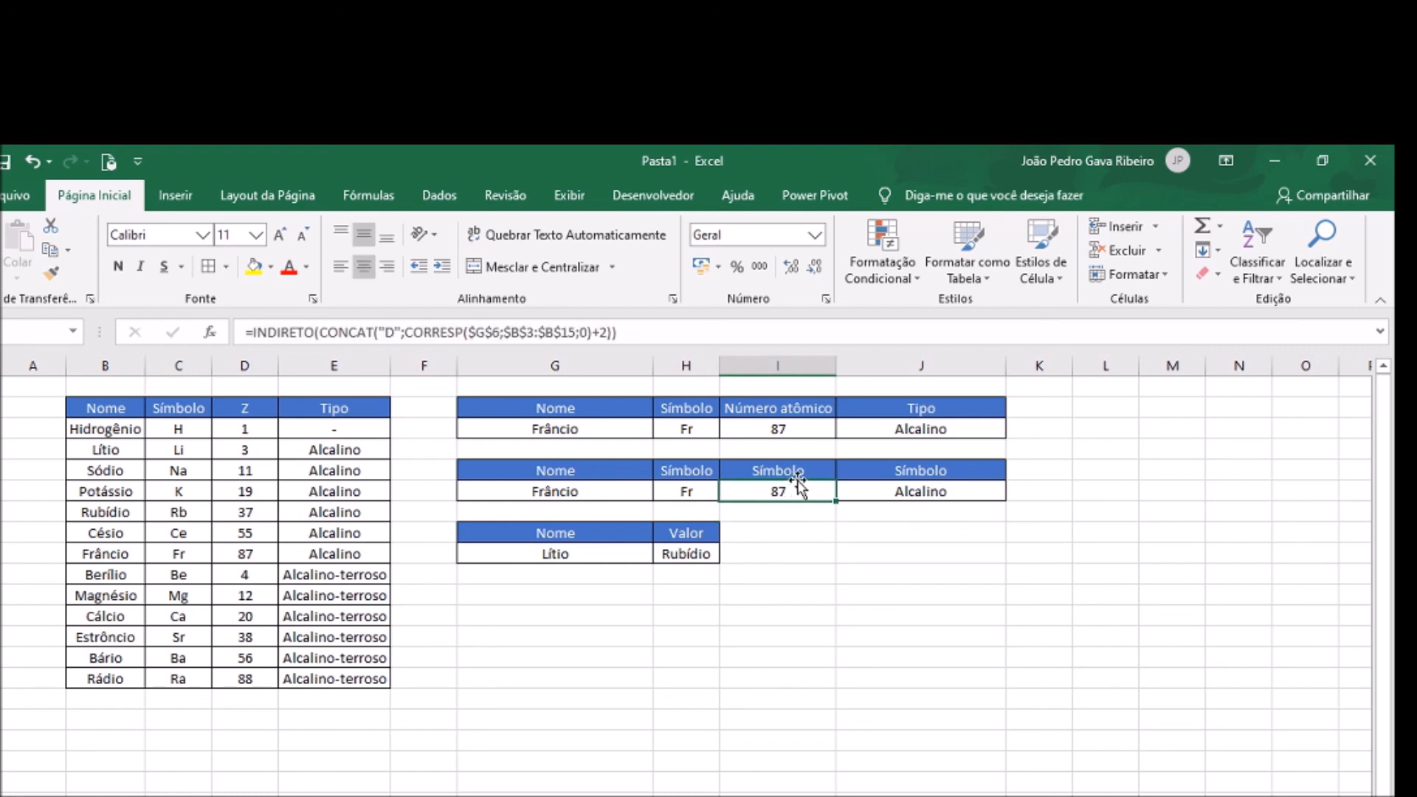
# Compare the arguments of the INDIRETO formula in I6 with those of the PROCV formula in I3
pyautogui.click(553, 330)
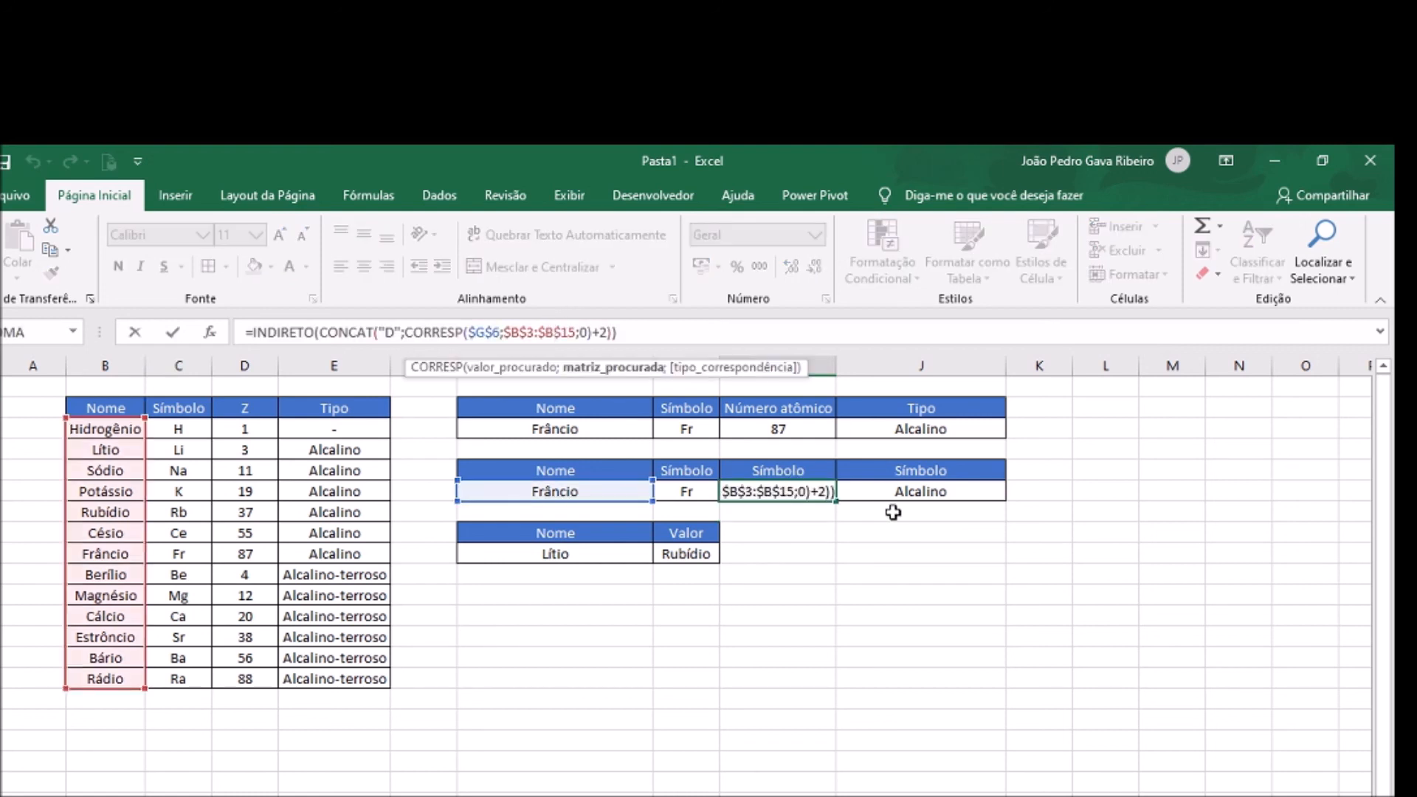
pyautogui.press('Escape')
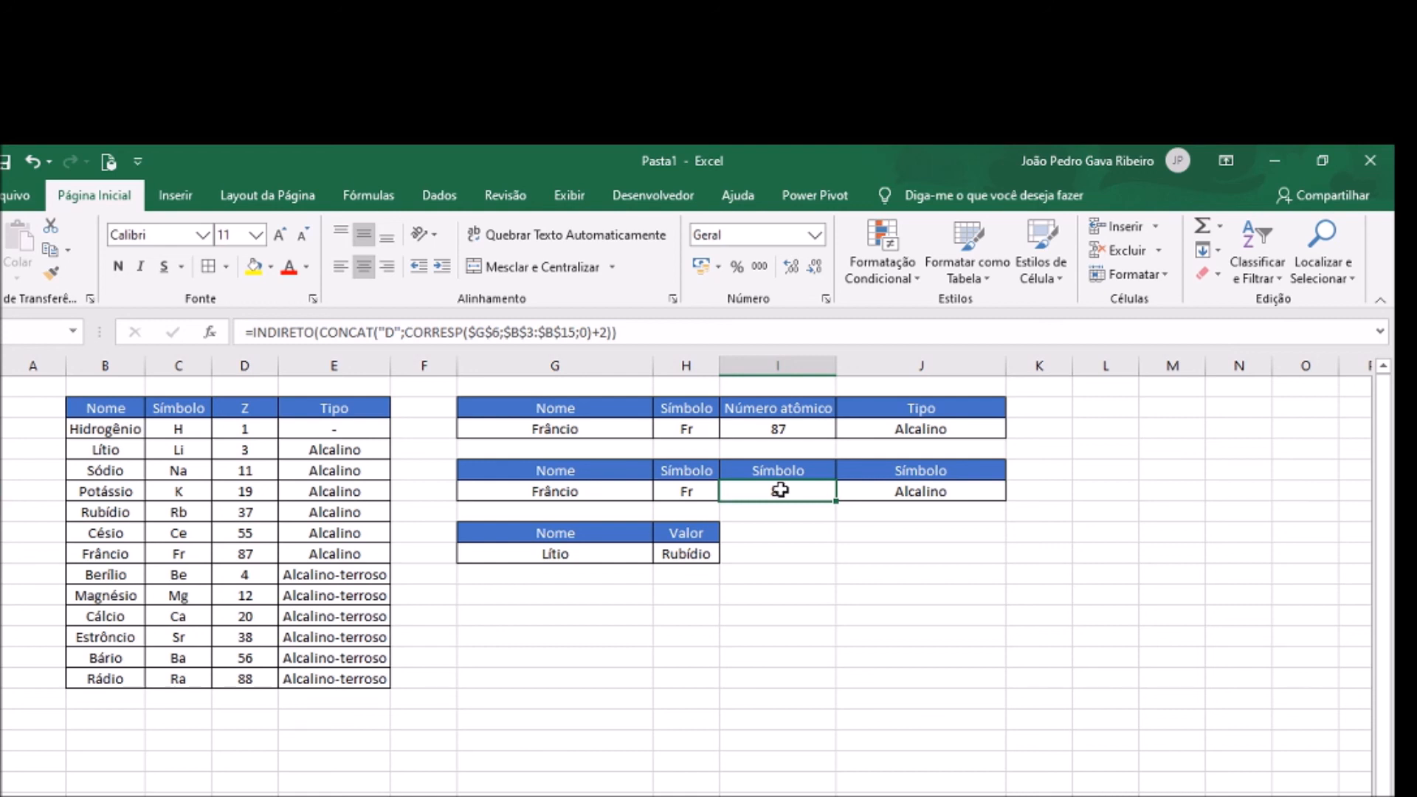
pyautogui.click(828, 422)
pyautogui.click(808, 490)
pyautogui.click(411, 332)
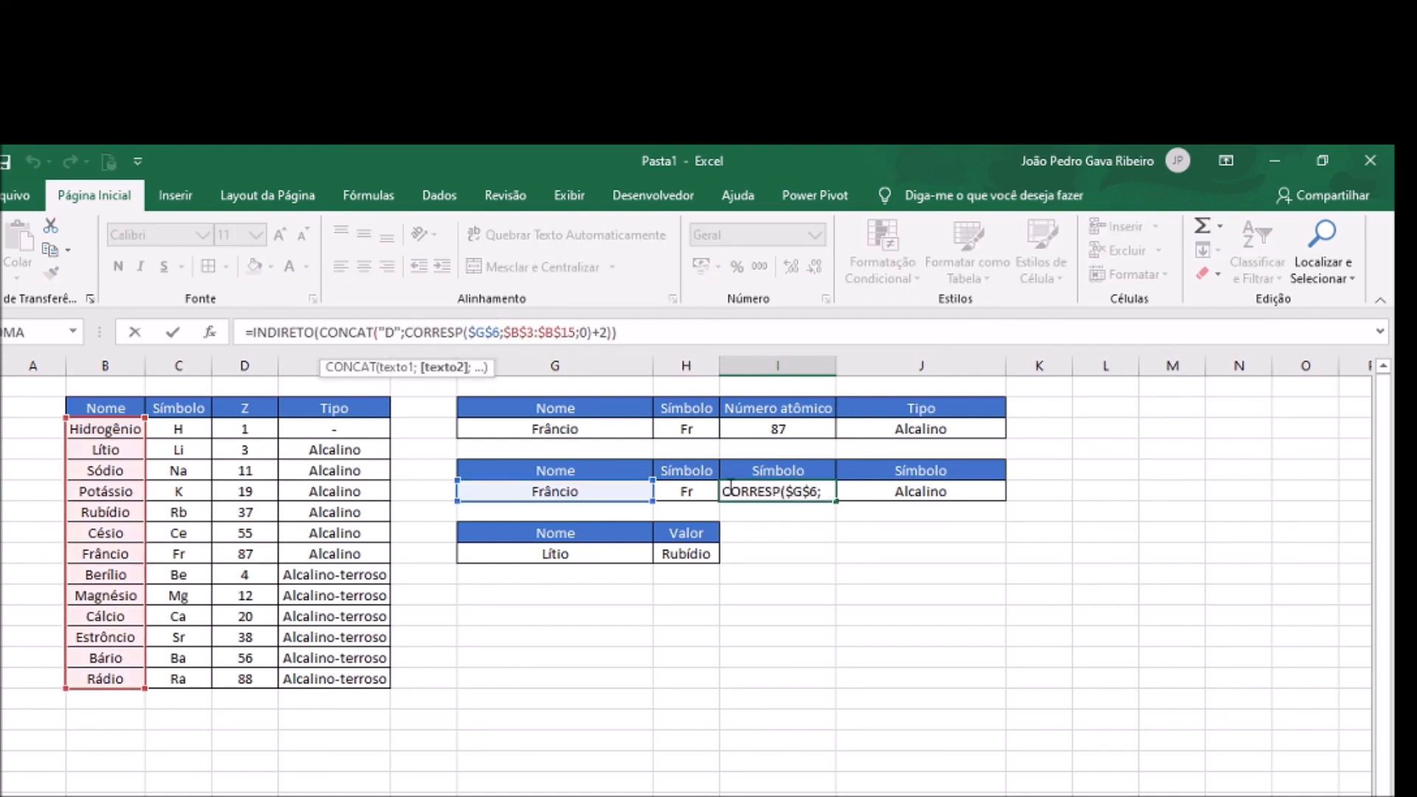
pyautogui.press('Escape')
pyautogui.click(800, 433)
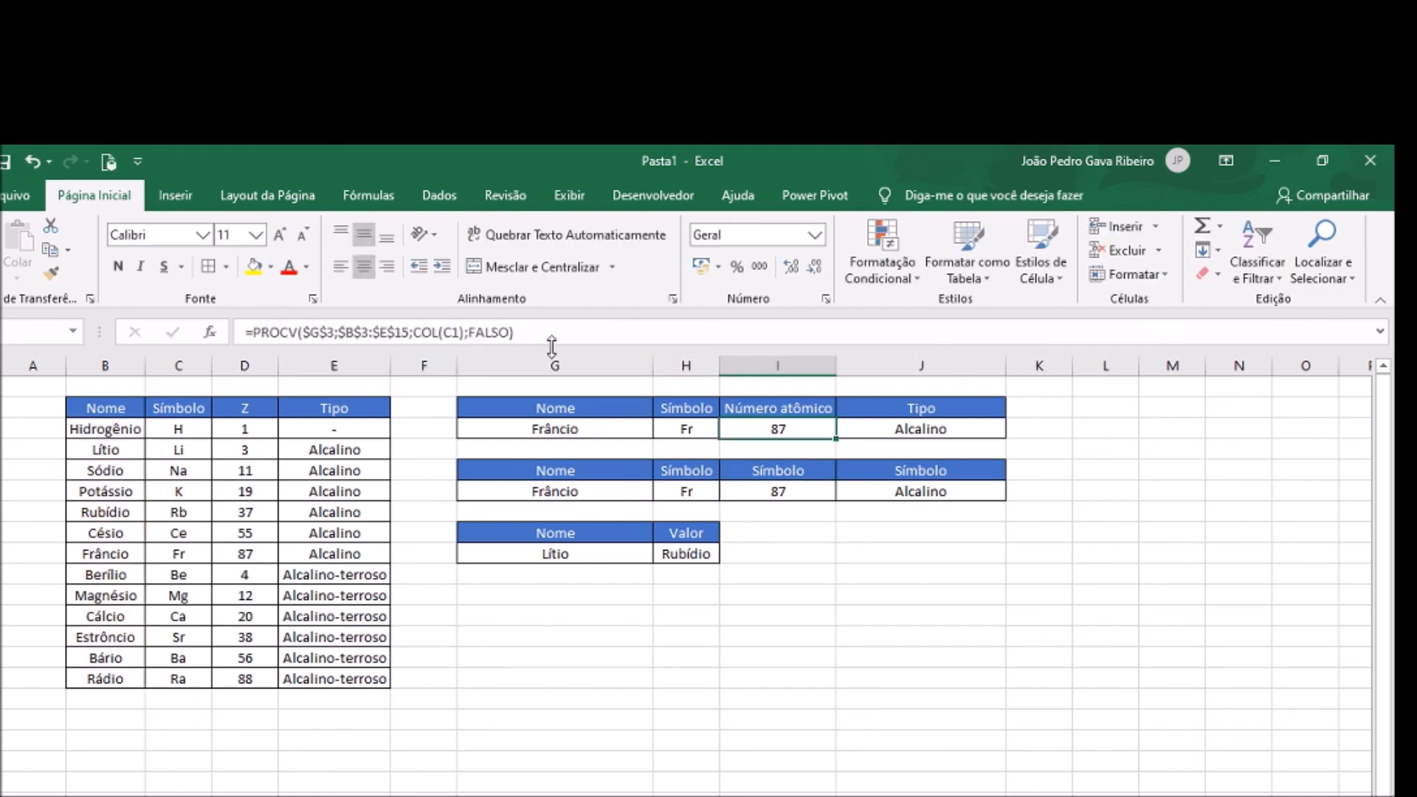
pyautogui.click(535, 329)
pyautogui.press('Escape')
pyautogui.click(790, 484)
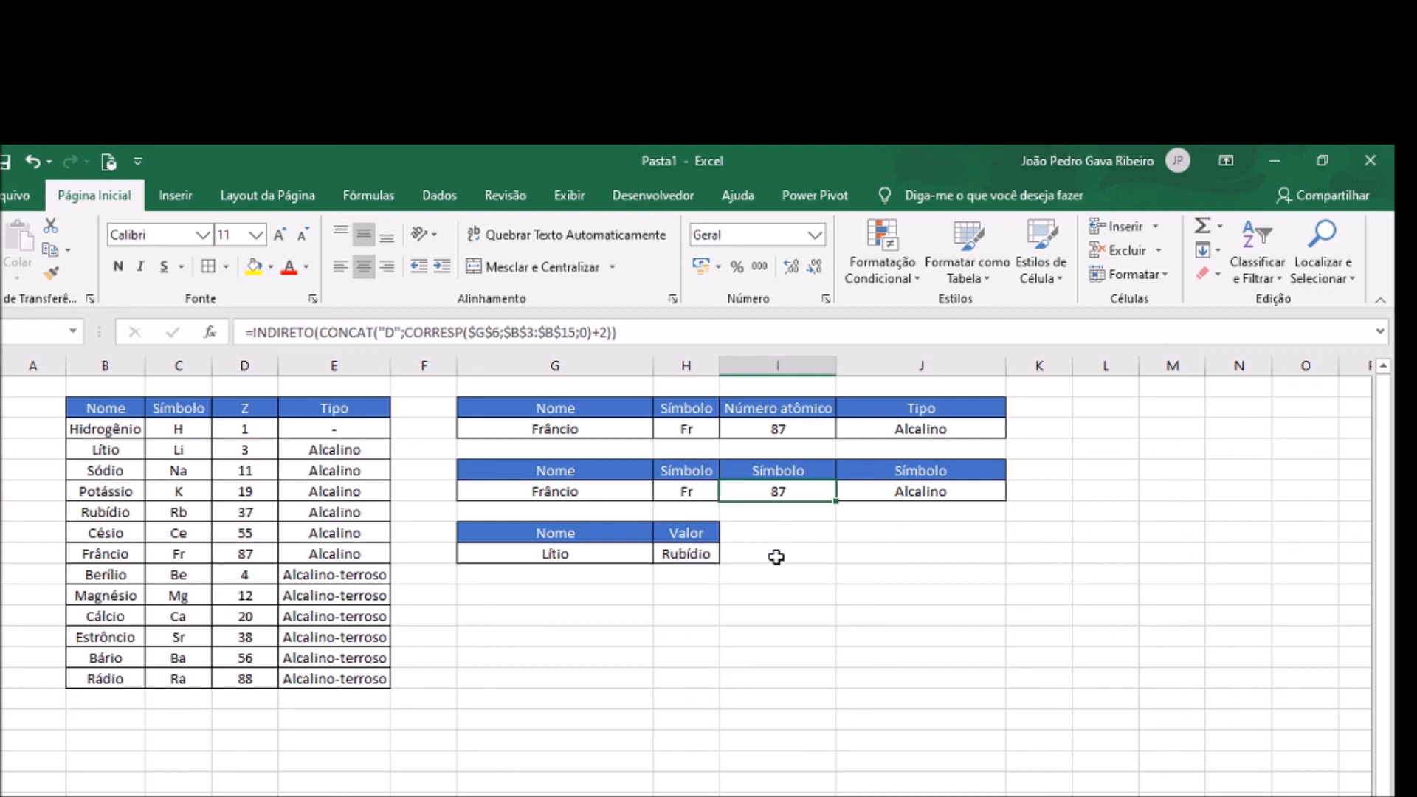
# Review the lookup name in G9 and the PROCH formula in H9
pyautogui.click(709, 559)
pyautogui.click(623, 552)
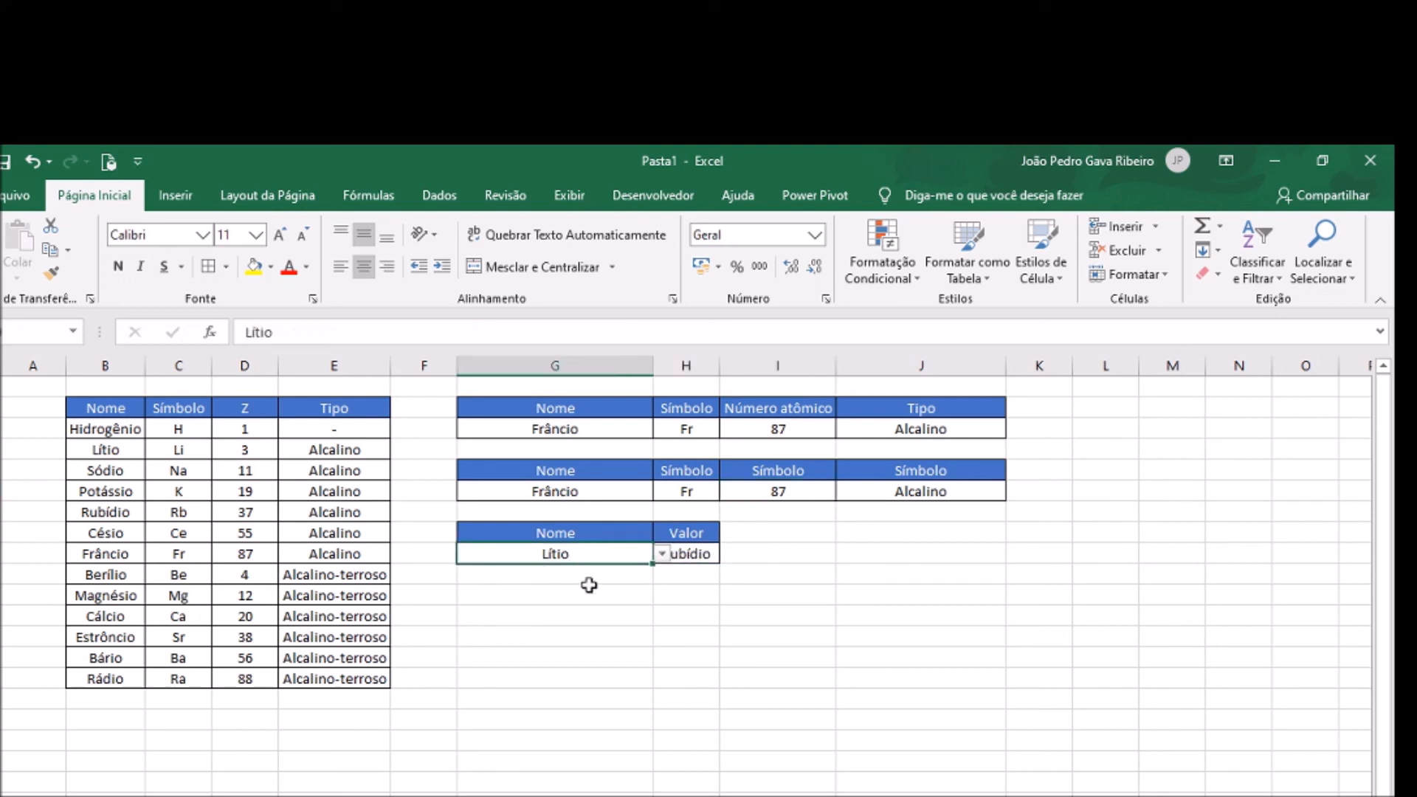
pyautogui.click(700, 557)
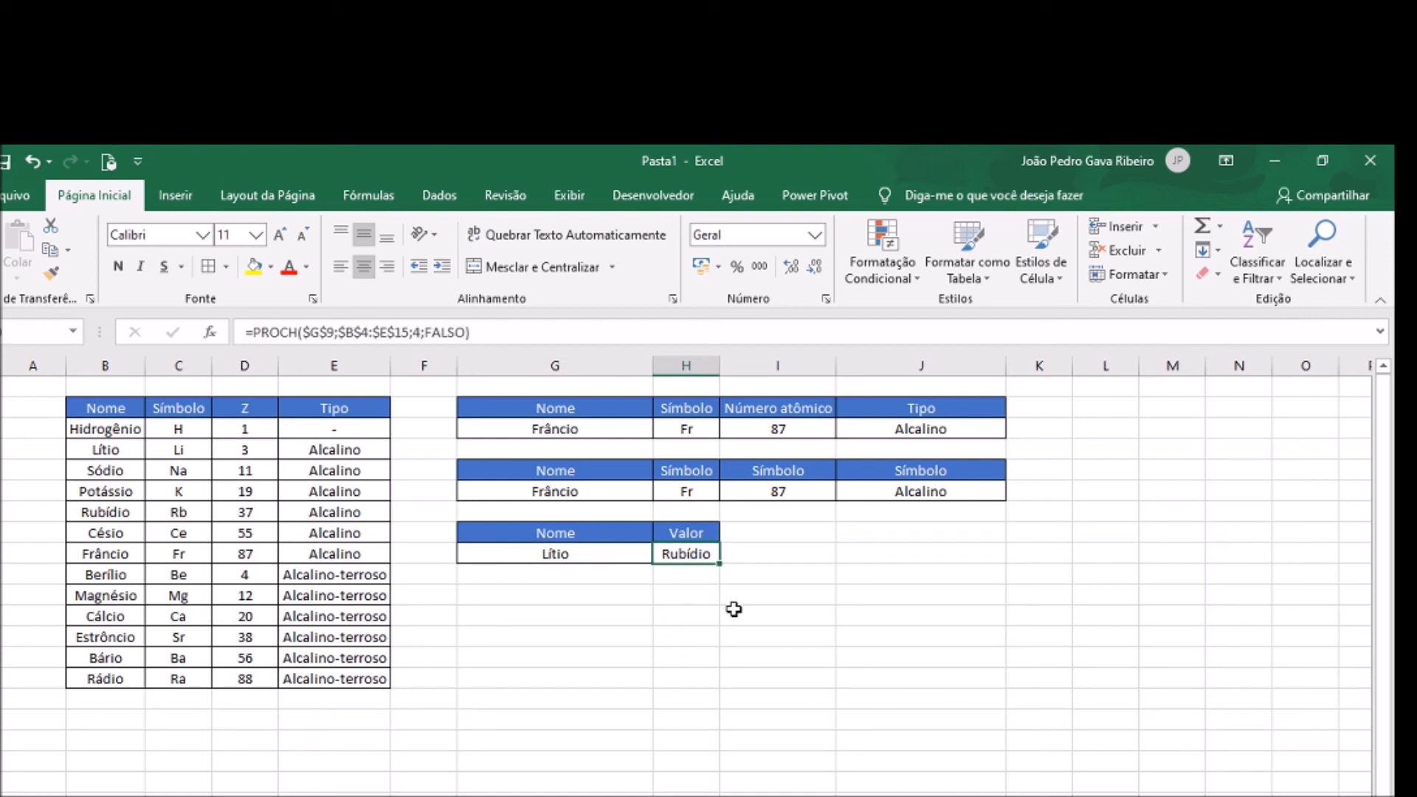
# Review the PROCV formulas across H3 to J3 and the INDIRETO formulas across H6 to J6
pyautogui.click(679, 431)
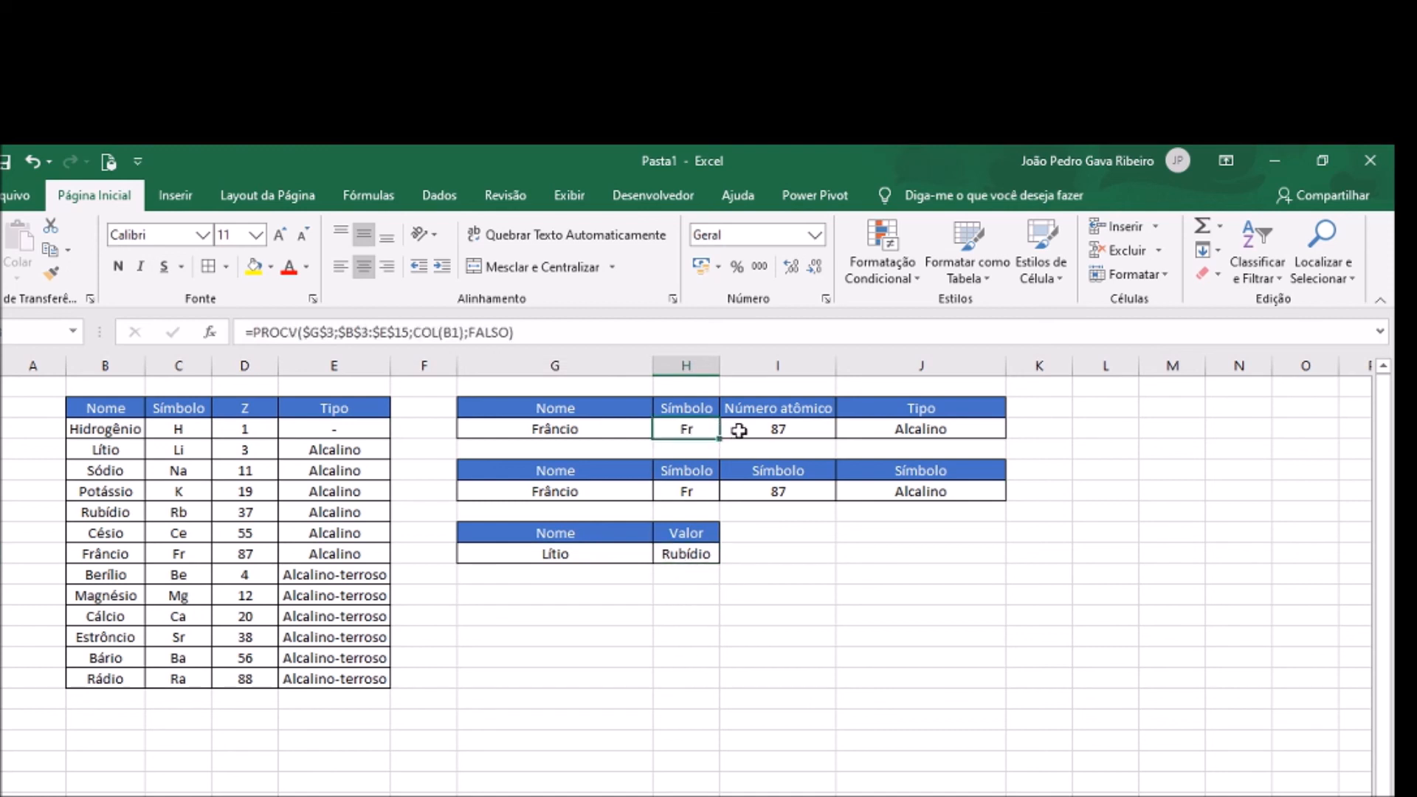
pyautogui.click(740, 432)
pyautogui.click(857, 435)
pyautogui.click(741, 433)
pyautogui.click(688, 432)
pyautogui.click(689, 491)
pyautogui.click(822, 494)
pyautogui.click(889, 493)
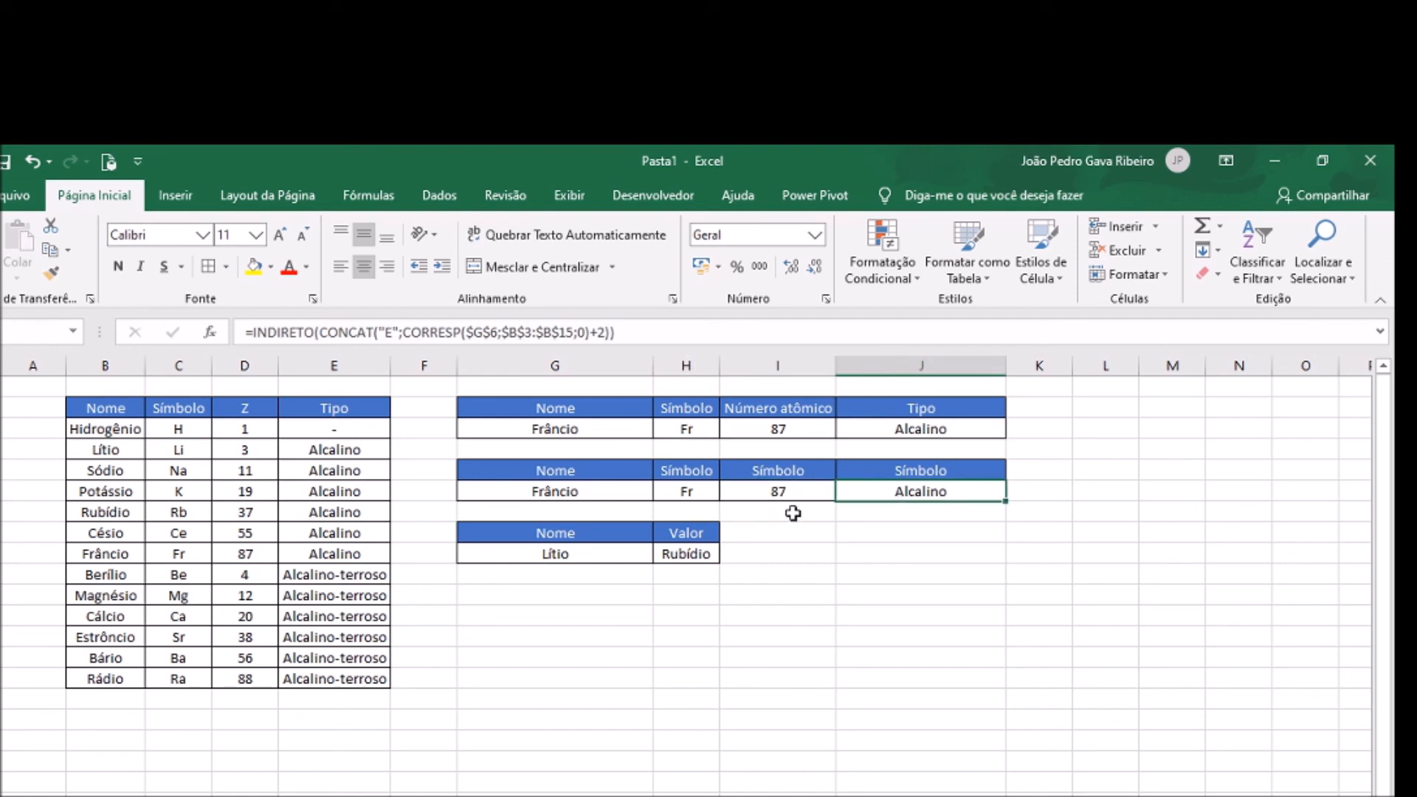